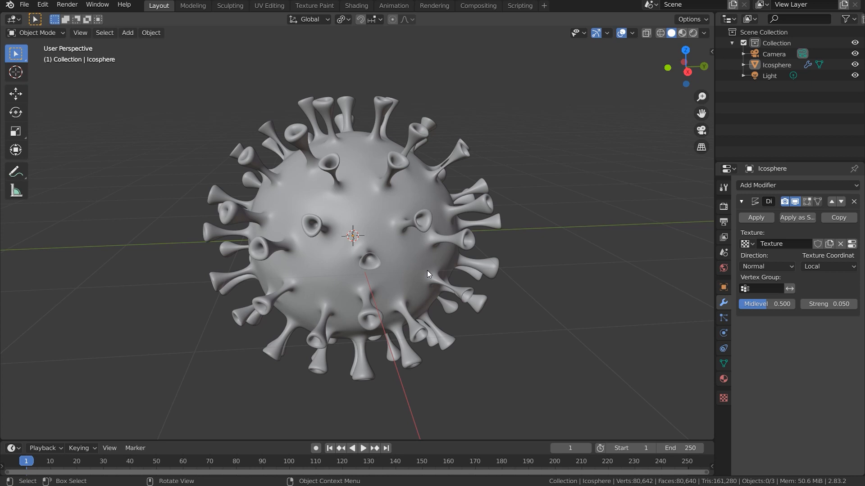
scroll(427, 273, "down", 1)
scroll(427, 273, "up", 2)
scroll(427, 273, "down", 2)
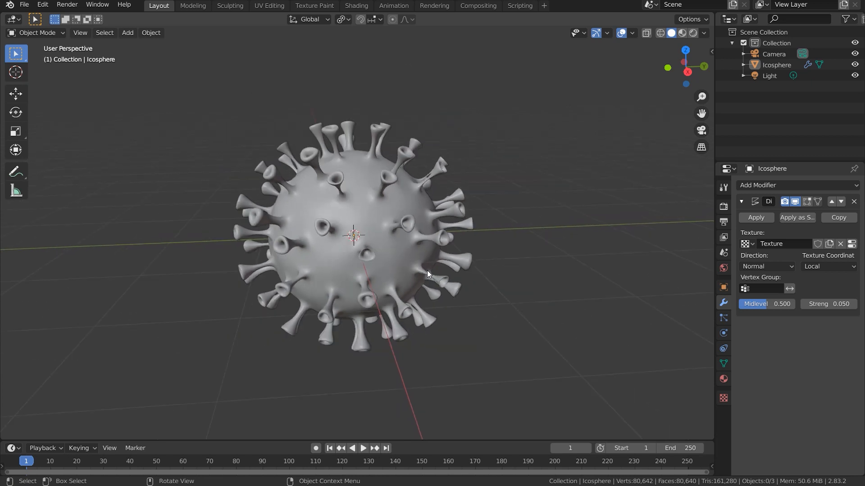
left_click_drag(461, 291, 329, 291)
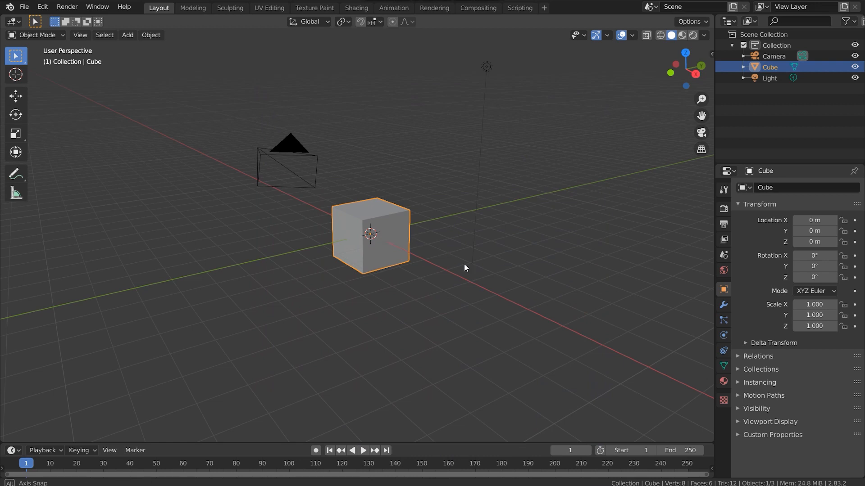
- Delete the default cube and add an ico sphere mesh at the scene origin
left_click_drag(464, 265, 394, 251)
key("Delete")
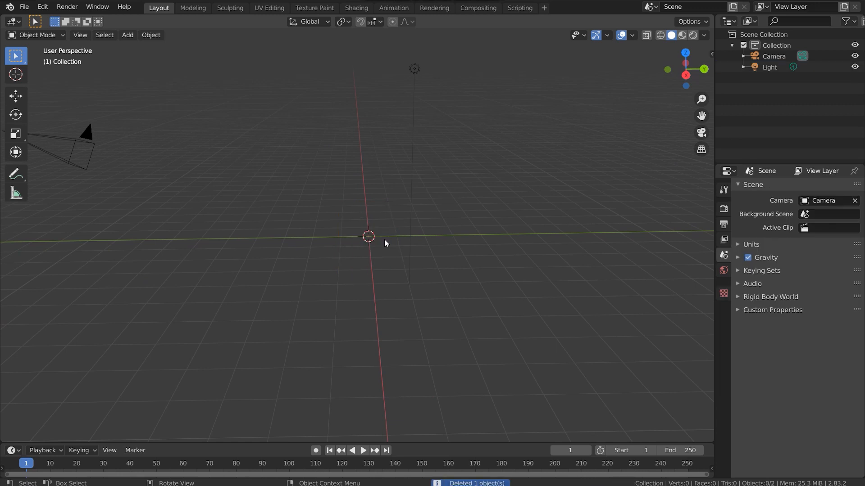
left_click_drag(390, 239, 362, 244)
key("shift+a")
mouse_move(361, 241)
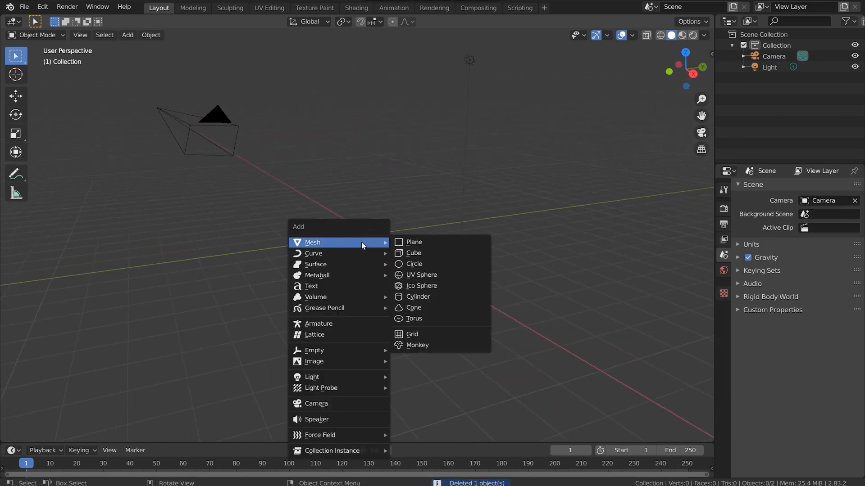
left_click(428, 285)
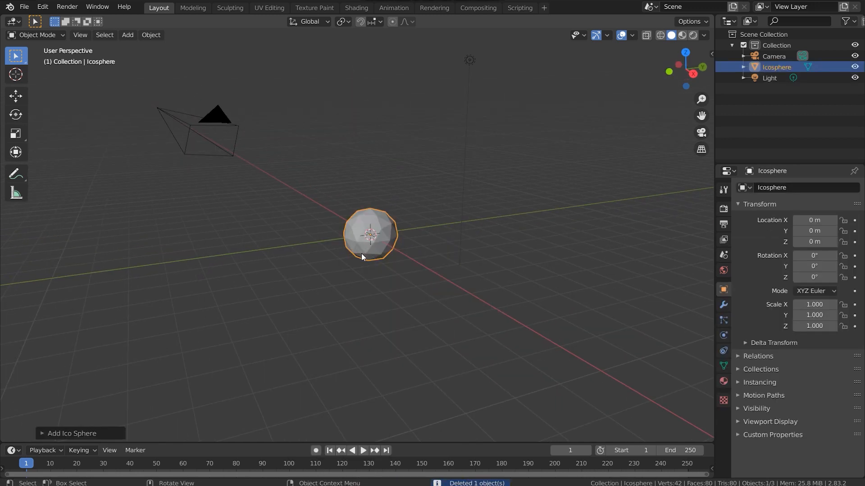
- Inset all faces of the ico sphere by about 0.044 m in Edit Mode, with Individual and Offset Relative enabled
scroll(362, 253, "up", 6)
left_click_drag(451, 258, 413, 258)
scroll(413, 258, "up", 1)
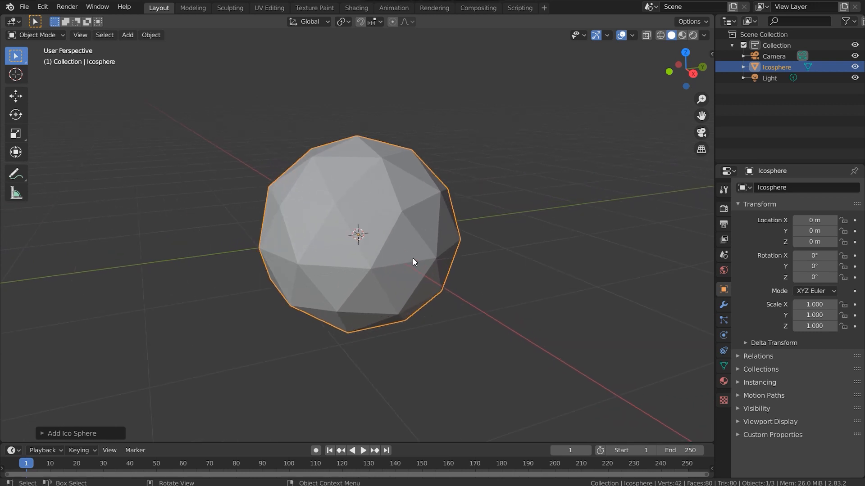
key("Tab")
scroll(408, 238, "up", 2)
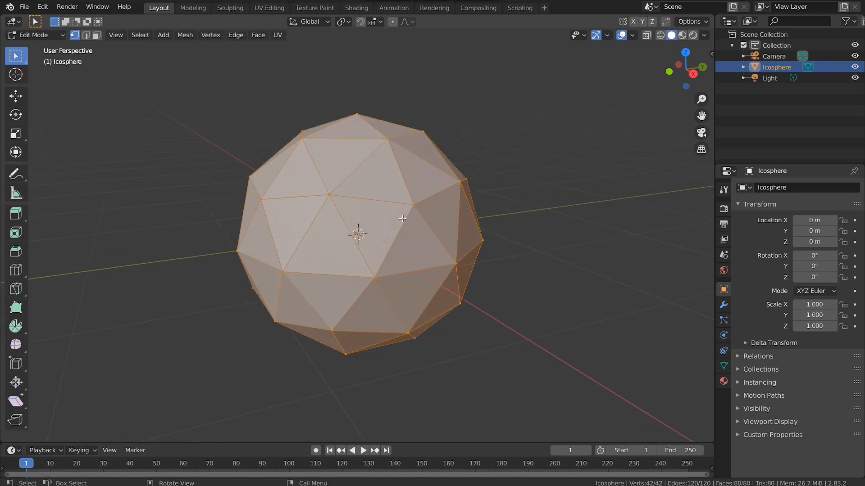
key("3")
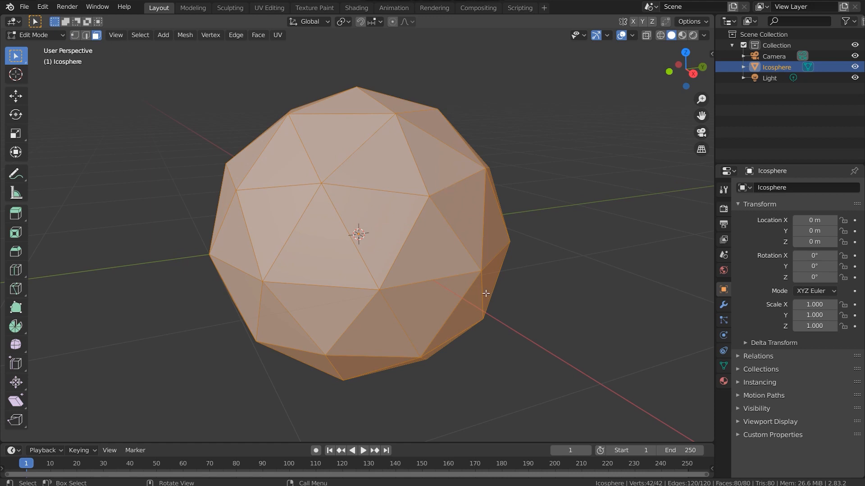
key("i")
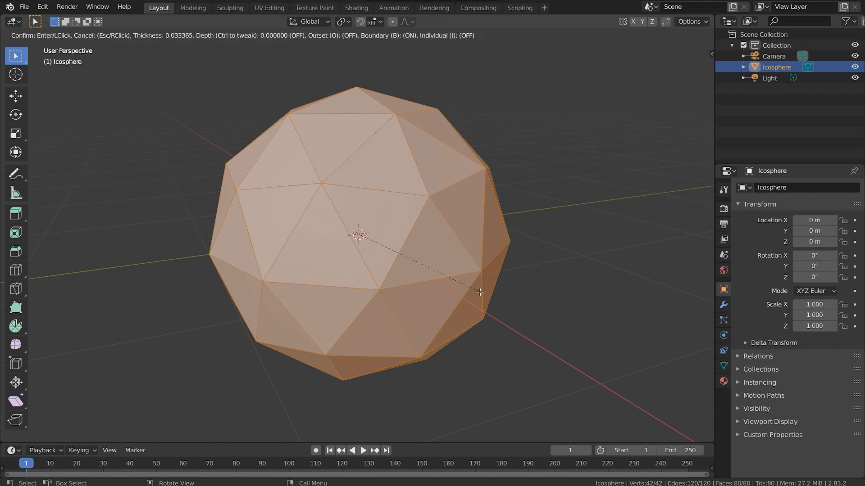
left_click(480, 291)
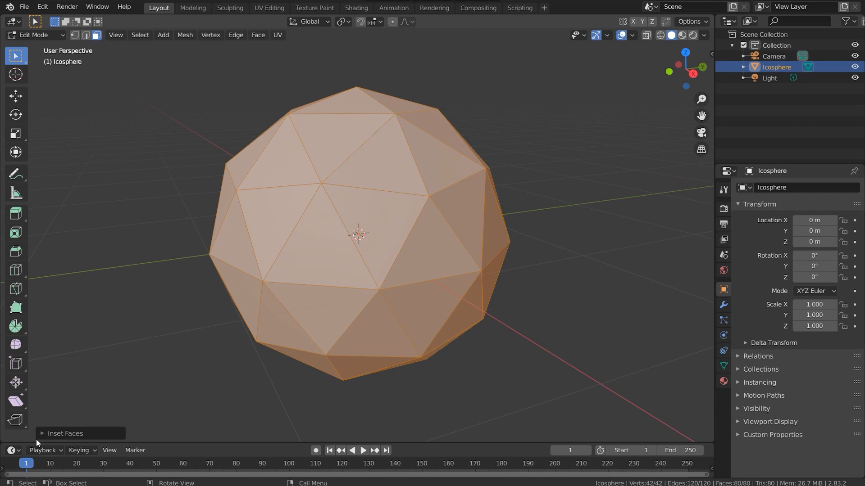
left_click(40, 433)
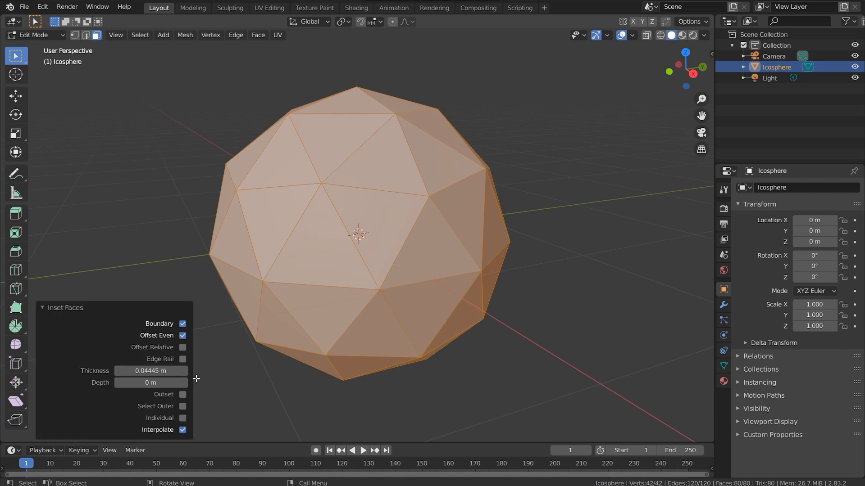
left_click(180, 419)
left_click(183, 348)
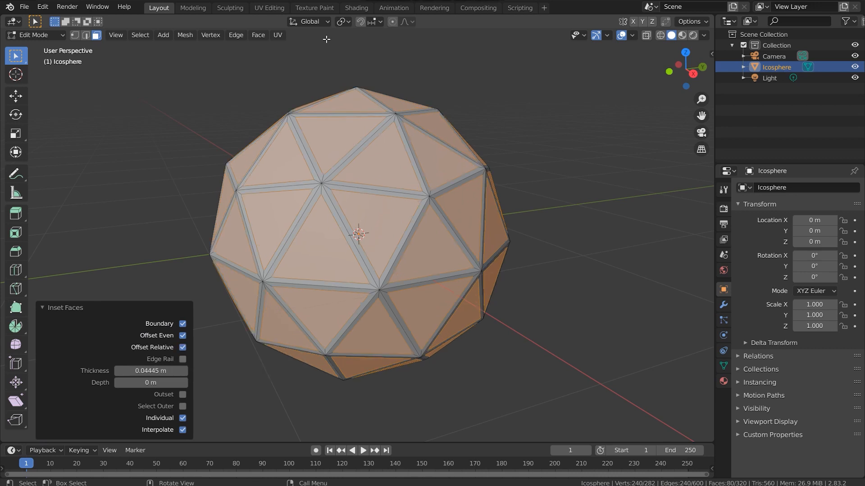
- Set the transform pivot point to Individual Origins and scale the inset faces down to about 0.2
left_click(348, 23)
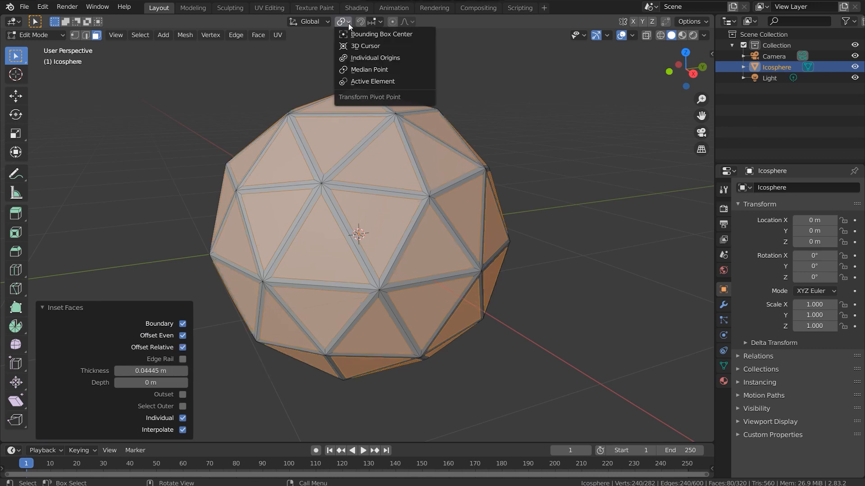
left_click(373, 59)
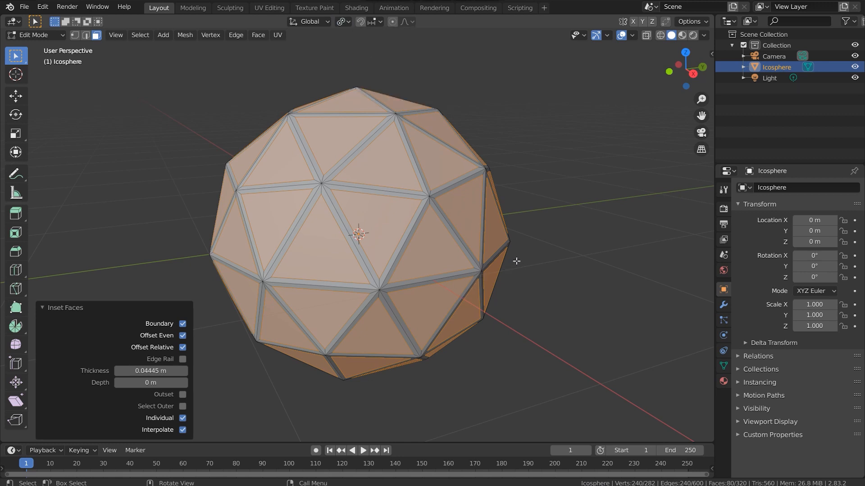
key("s")
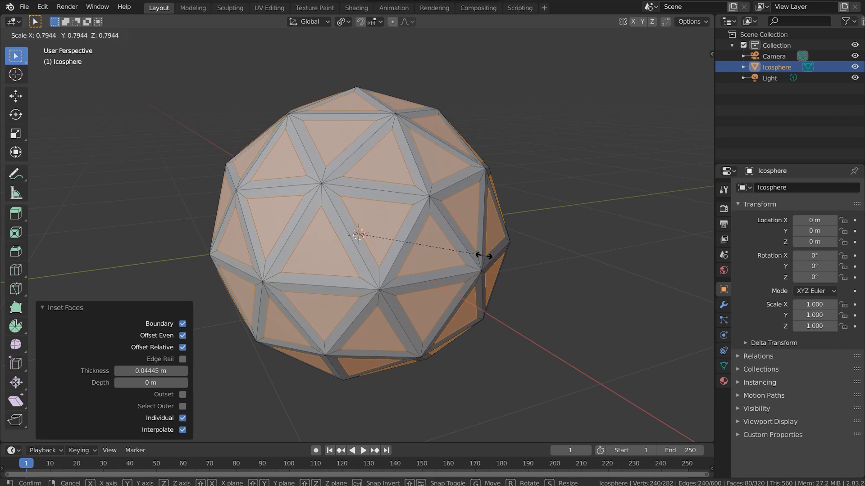
left_click(390, 243)
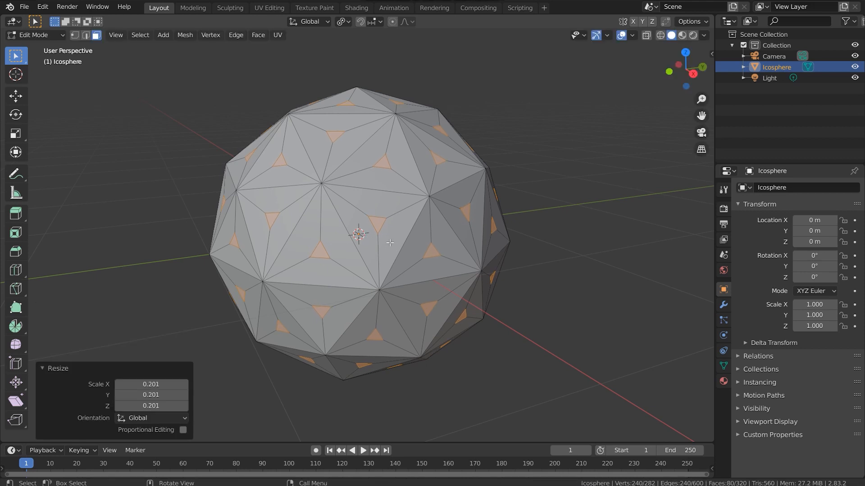
- Extrude the small triangular faces individually outward about 0.22 m and scale their ends down to about 0.55
right_click(382, 230)
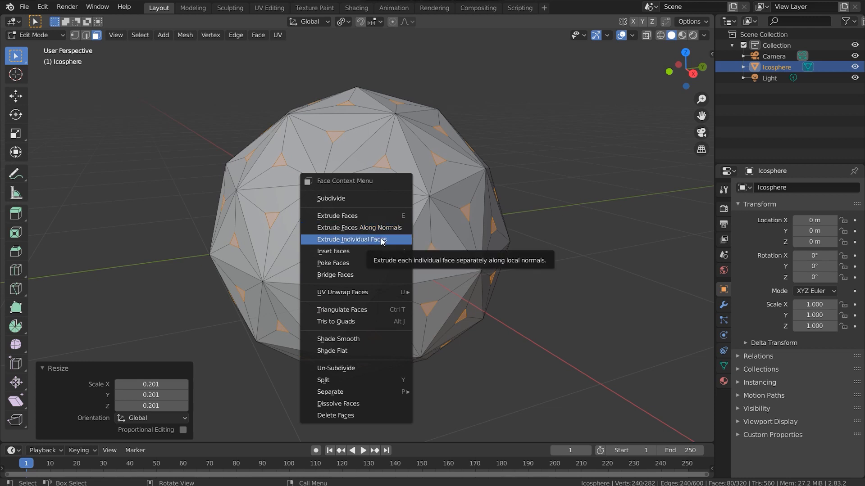
left_click(382, 240)
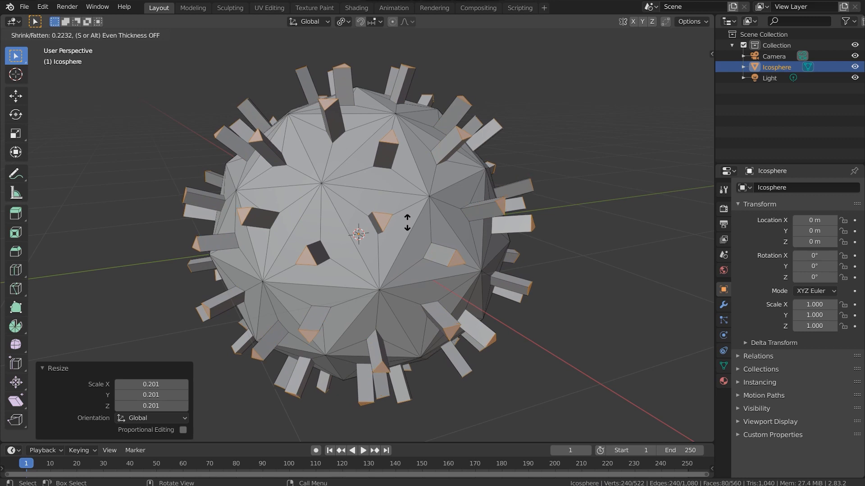
left_click(407, 223)
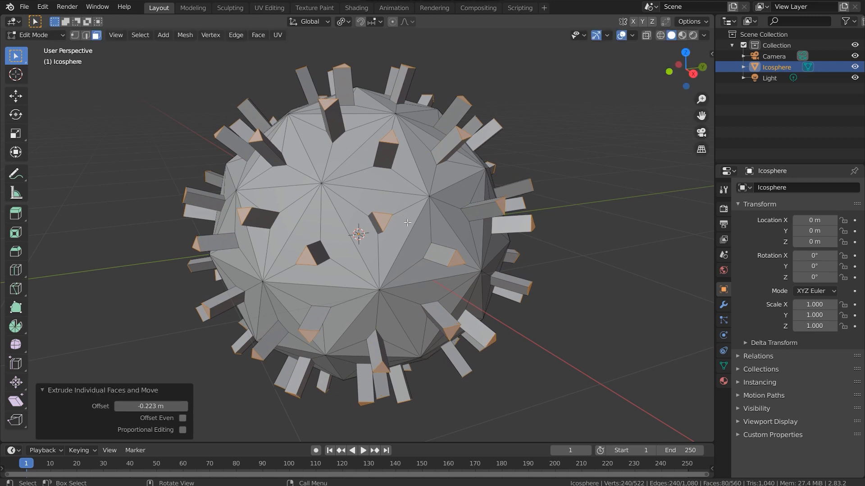
key("s")
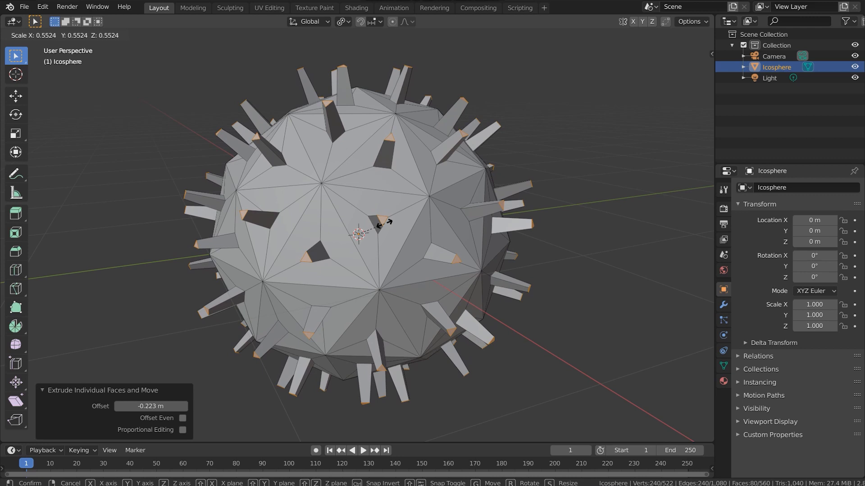
left_click(384, 222)
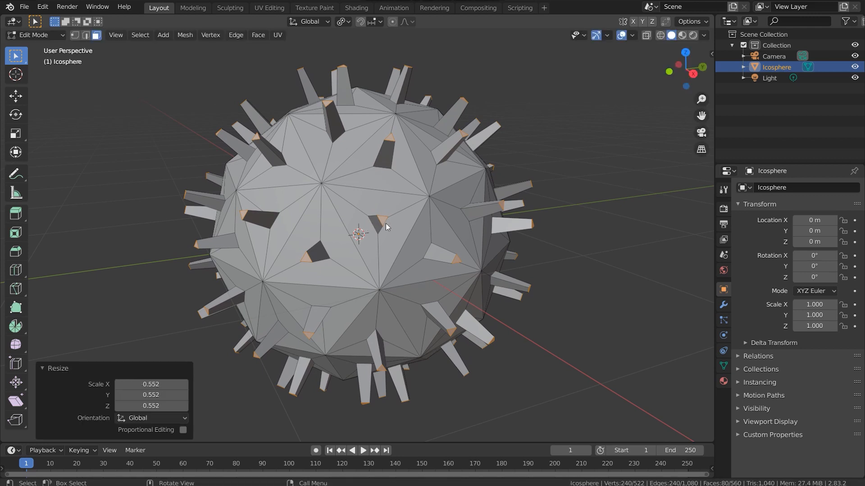
- Extrude the spike ends individually outward another 0.15 m or so and scale the tip faces up to about 7.6
right_click(386, 223)
left_click(385, 223)
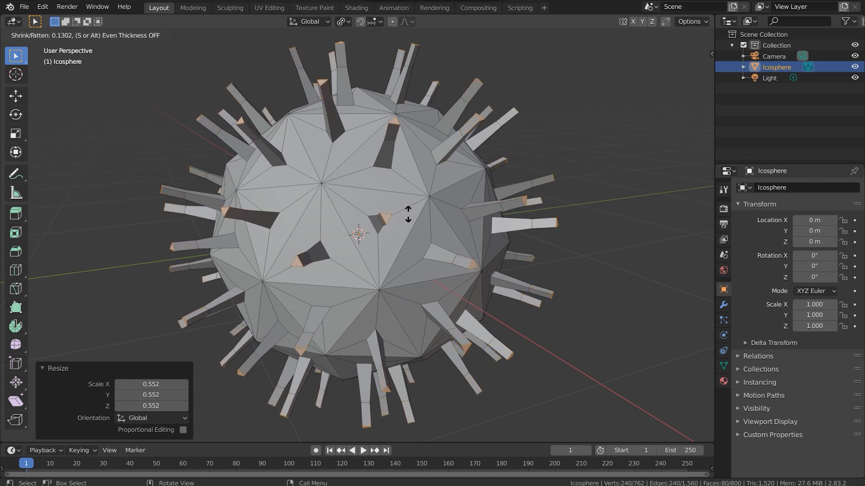
left_click(410, 213)
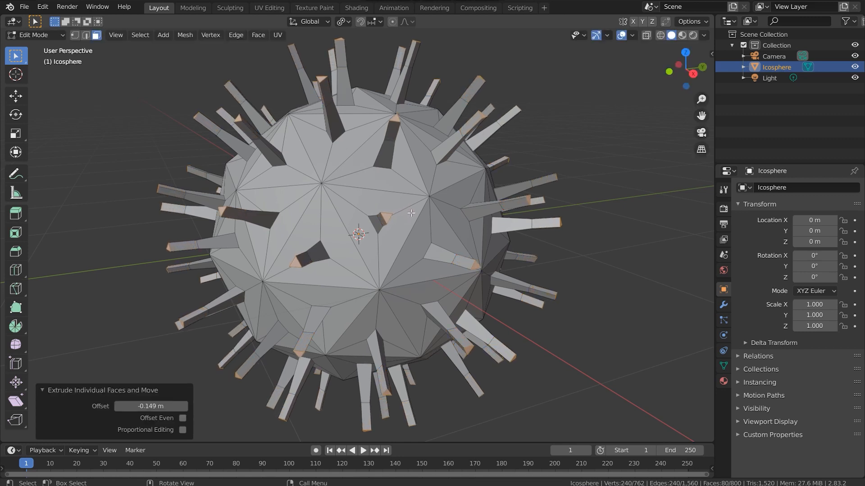
key("s")
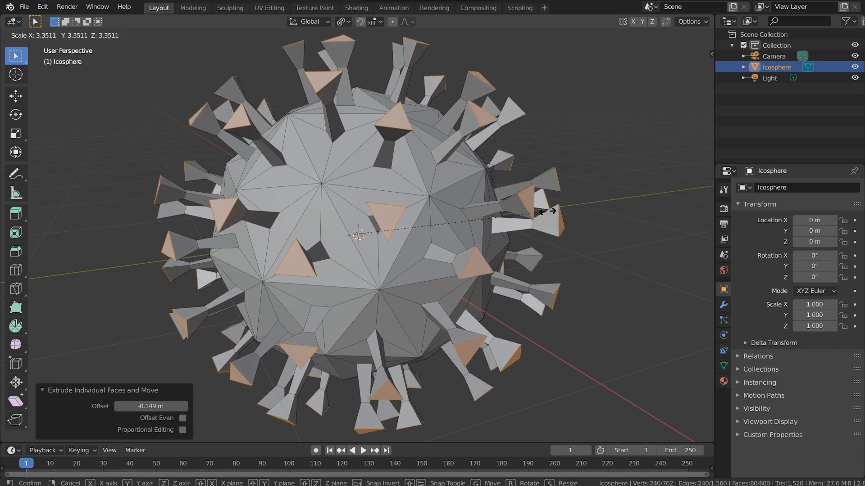
left_click(74, 213)
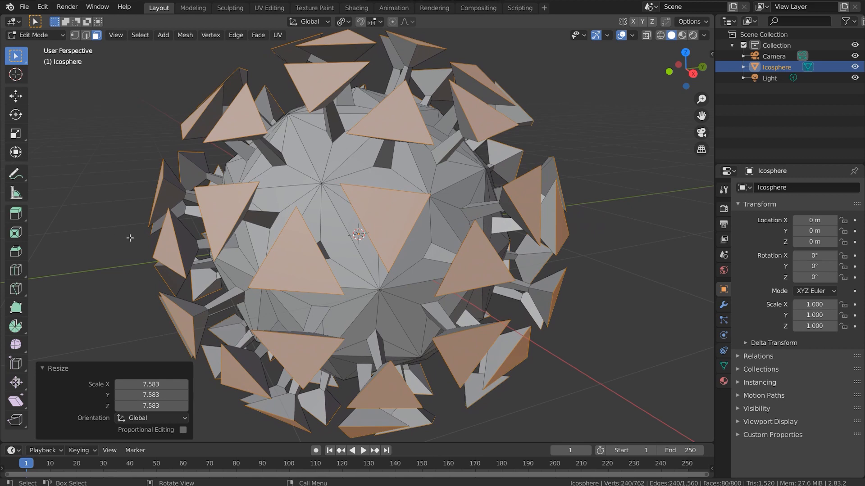
- Return to Object Mode, add a level 2 Subdivision Surface modifier to the icosphere and set its viewport subdivisions to 3
key("Tab")
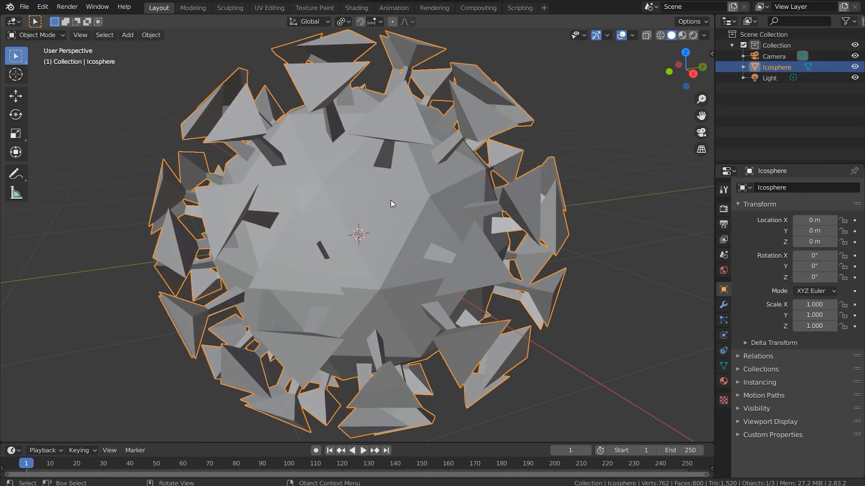
key("ctrl+2")
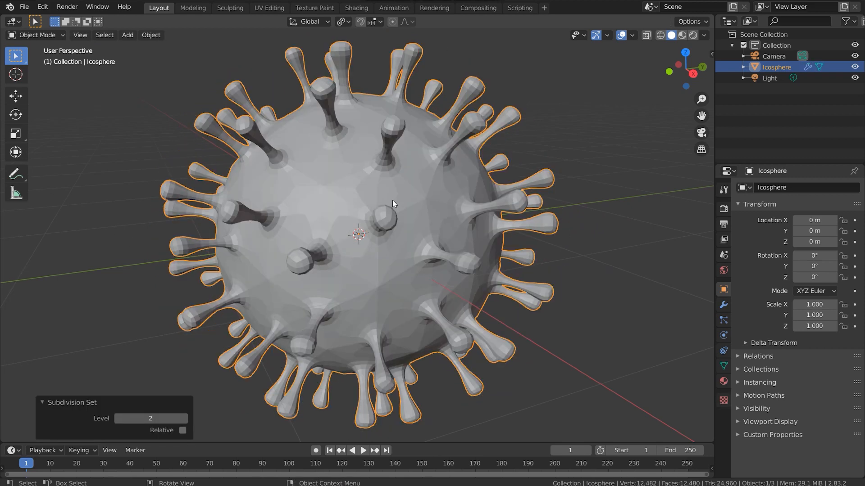
left_click_drag(345, 212, 343, 191)
left_click(723, 308)
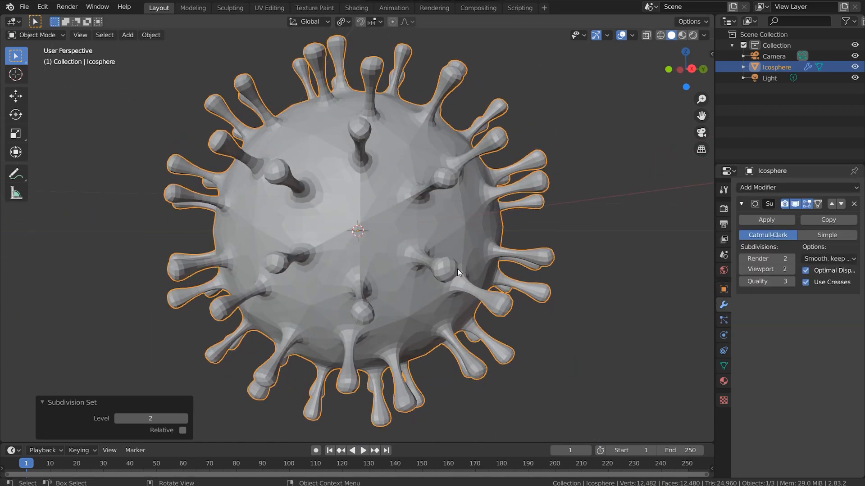
left_click(790, 269)
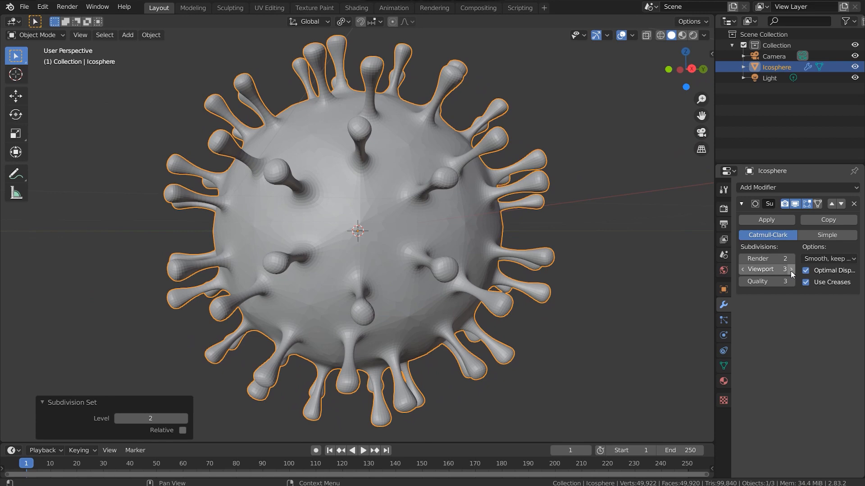
left_click(790, 271)
left_click_drag(440, 210, 454, 232)
left_click(742, 269)
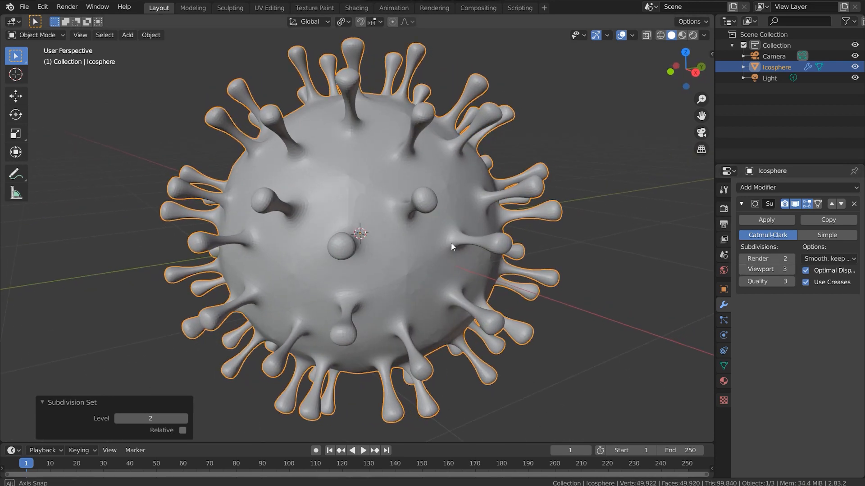
- In Edit Mode, inset the selected spike tip faces individually by about 0.223 m
scroll(451, 246, "up", 2)
key("Tab")
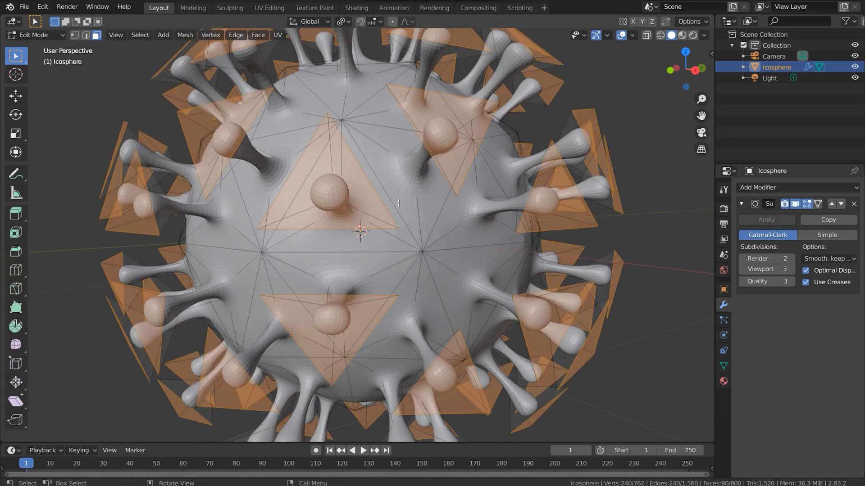
key("i")
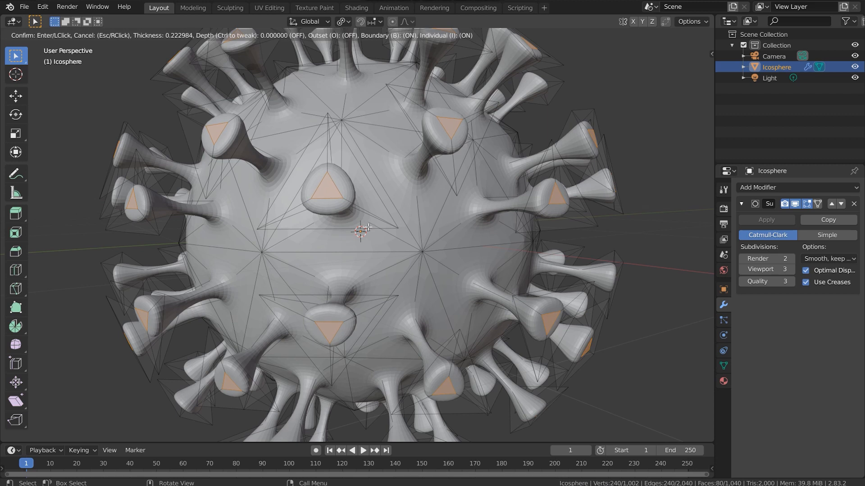
left_click(368, 229)
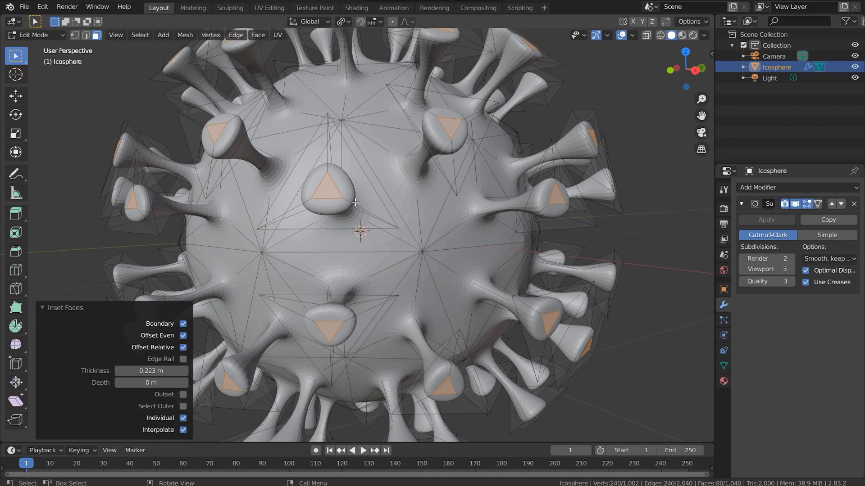
- Extrude the inset tip faces individually inward by about 0.134 to hollow the spikes, and return to Object Mode
right_click(341, 200)
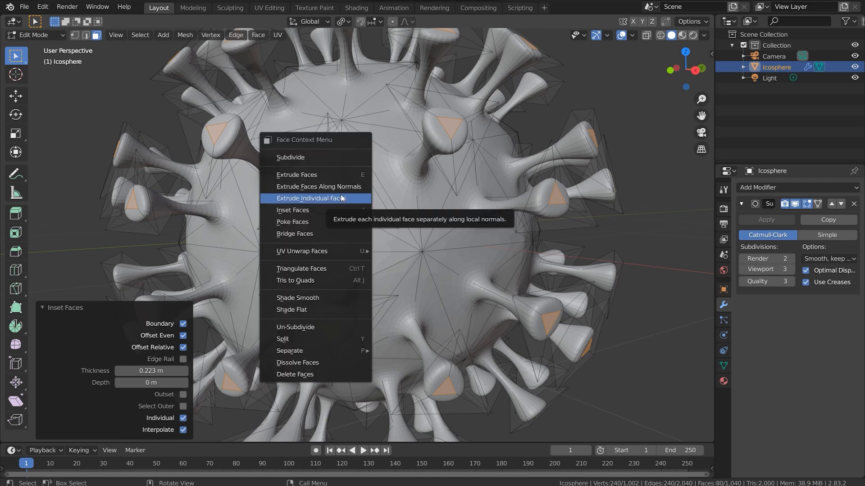
left_click(345, 188)
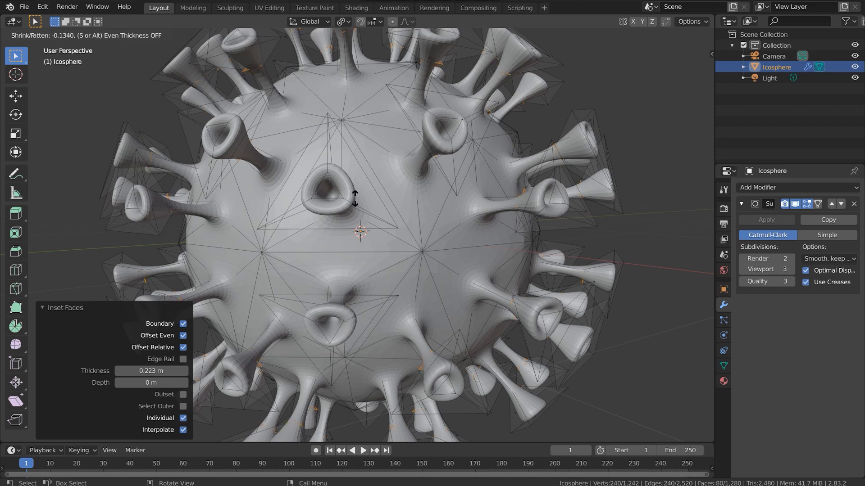
left_click(355, 198)
key("Tab")
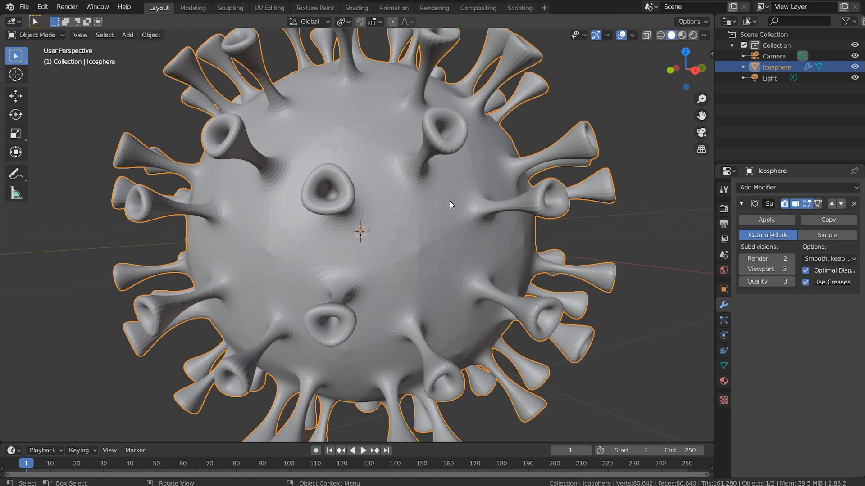
scroll(355, 191, "down", 5)
left_click_drag(356, 191, 153, 212)
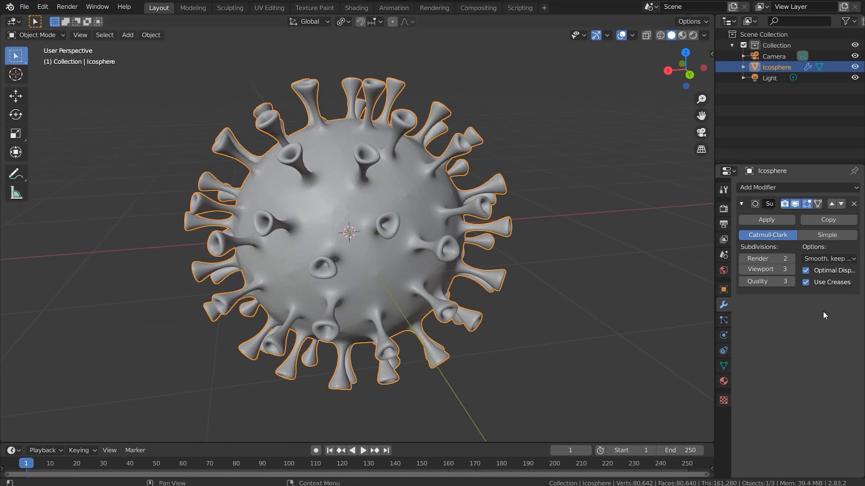
- Add a Displace modifier to the icosphere with a strength of 0.1
left_click(796, 186)
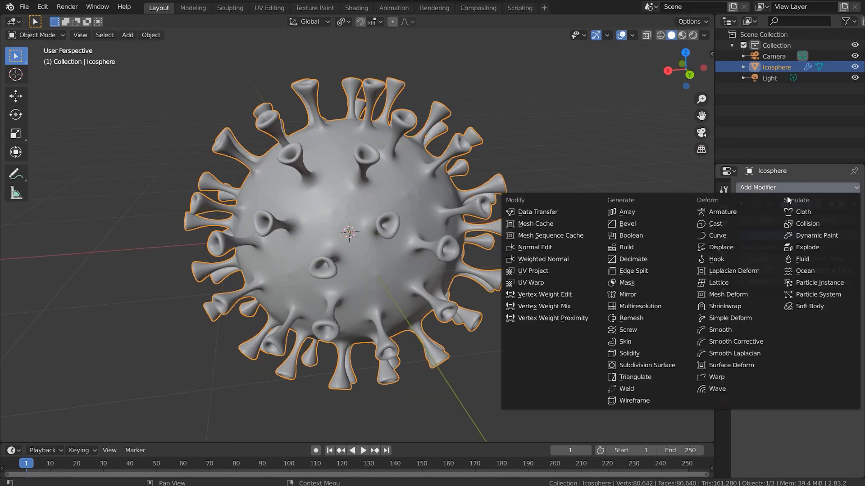
left_click(730, 246)
left_click(836, 408)
type(".1")
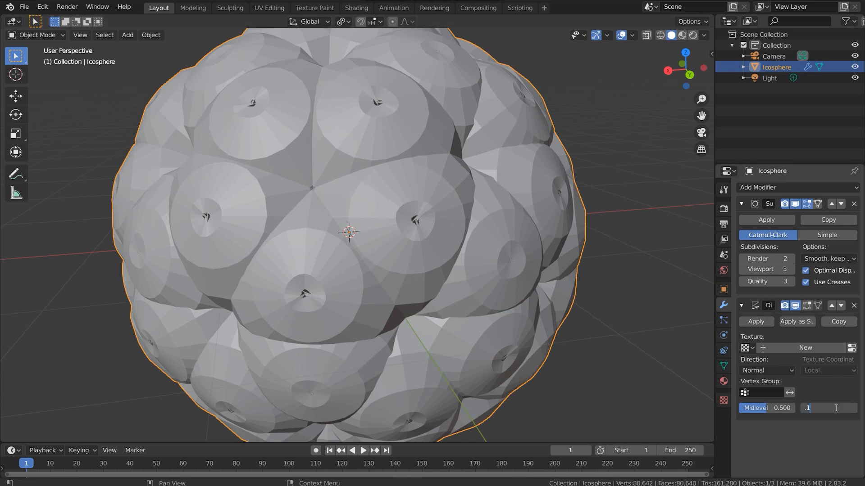
key("Return")
scroll(477, 181, "up", 2)
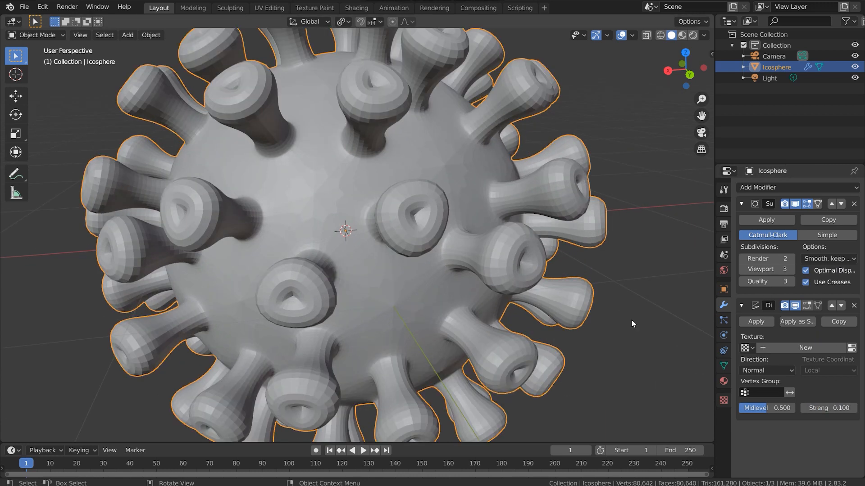
- Create a new texture for the Displace modifier and set its type to Clouds
left_click(815, 349)
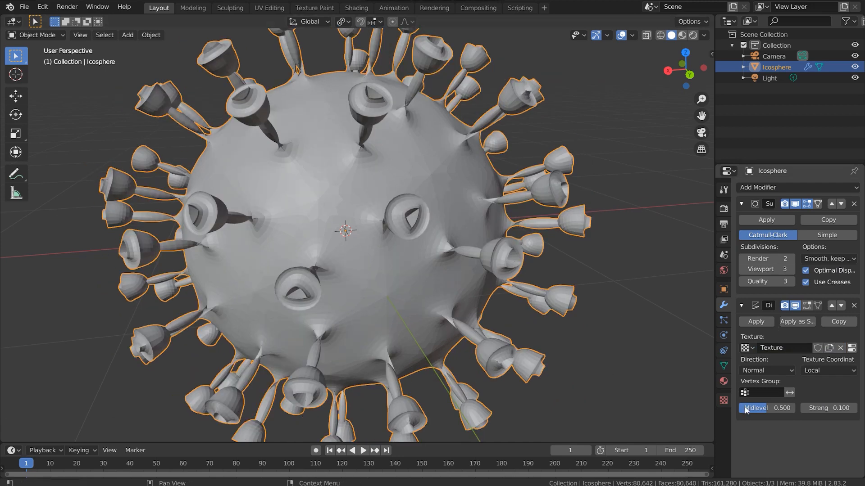
left_click(724, 401)
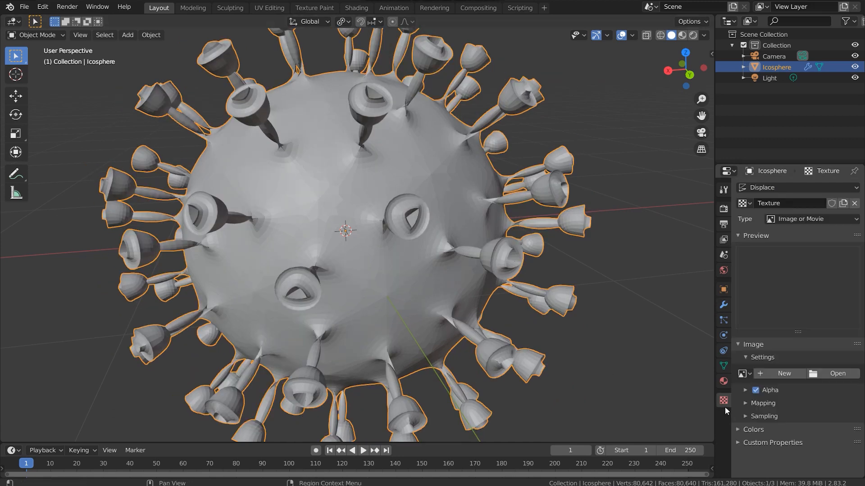
left_click(813, 220)
left_click(793, 256)
left_click_drag(395, 239, 477, 219)
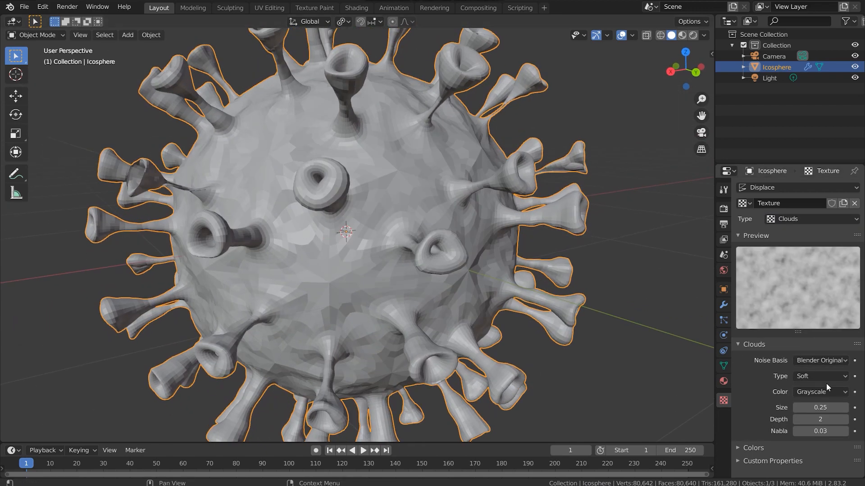
- Set the Clouds texture size to 0.26 and inspect the displaced surface from other angles
left_click(820, 408)
type("0.09")
key("Return")
left_click_drag(820, 408, 840, 408)
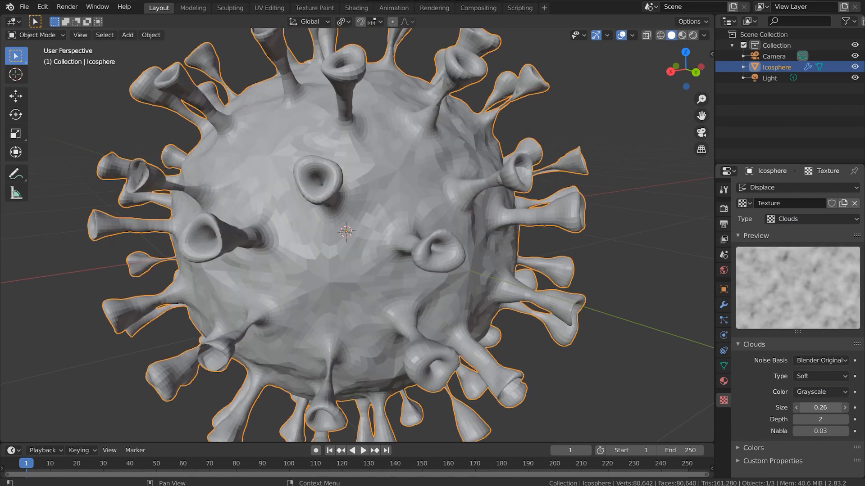
left_click_drag(428, 232, 482, 229)
left_click_drag(491, 215, 471, 217)
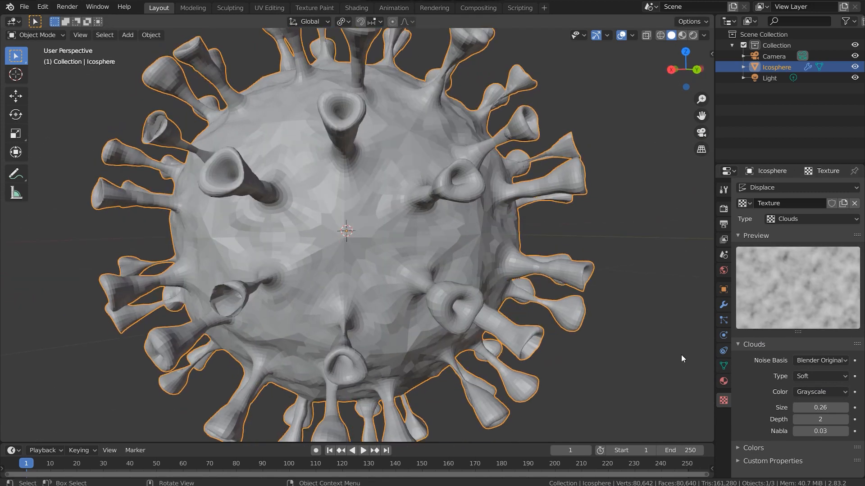
- Set the Clouds texture's depth to 1 and its size to 0.32
left_click_drag(821, 417, 806, 417)
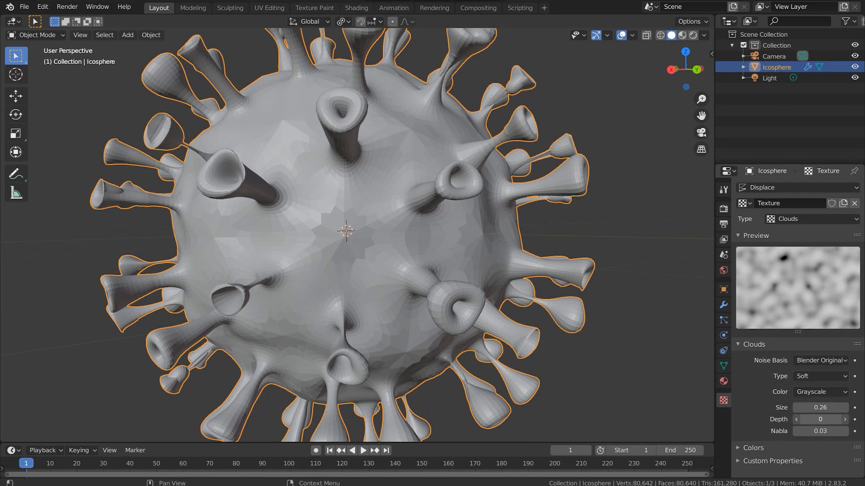
left_click_drag(806, 418, 811, 417)
mouse_move(341, 183)
left_mouse_down()
mouse_move(379, 172)
mouse_move(355, 191)
left_mouse_up()
scroll(354, 191, "up", 3)
mouse_move(819, 407)
left_mouse_down()
mouse_move(807, 408)
mouse_move(844, 408)
mouse_move(816, 408)
left_mouse_up()
scroll(407, 226, "down", 4)
left_click_drag(407, 226, 401, 201)
scroll(461, 218, "up", 2)
scroll(458, 216, "up", 3)
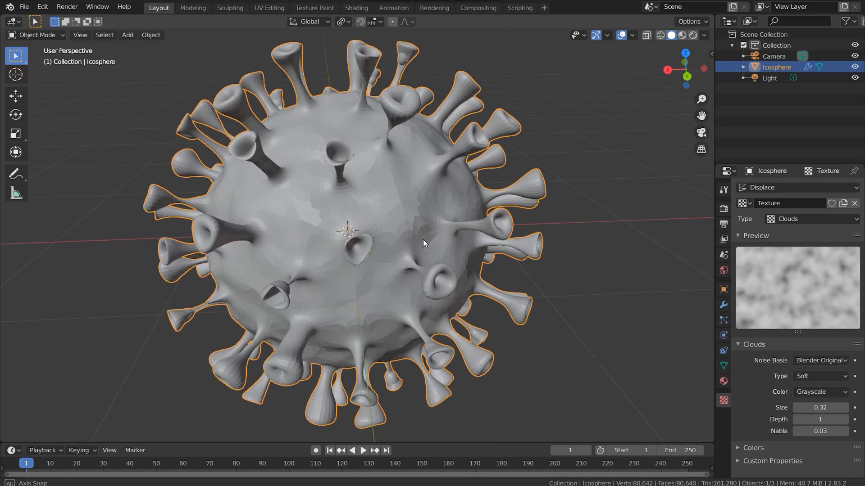
- Reduce the Displace modifier's strength to 0.05 and apply the Subdivision Surface modifier
left_click_drag(377, 175, 393, 179)
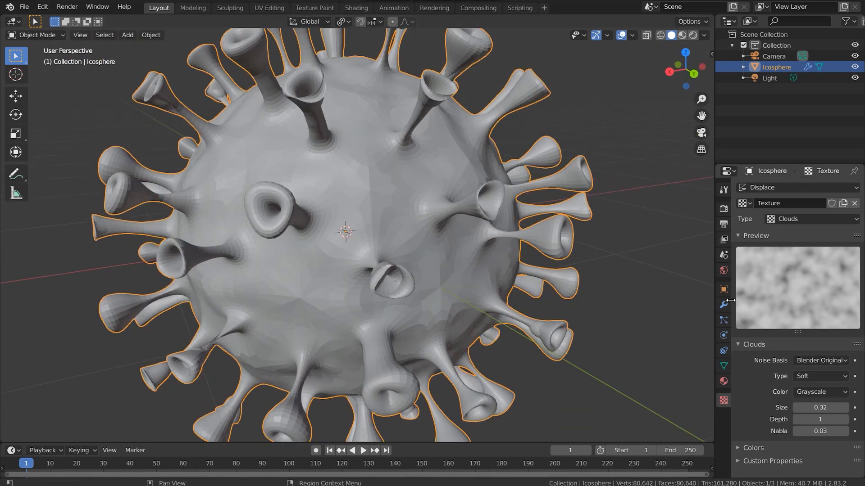
left_click(724, 305)
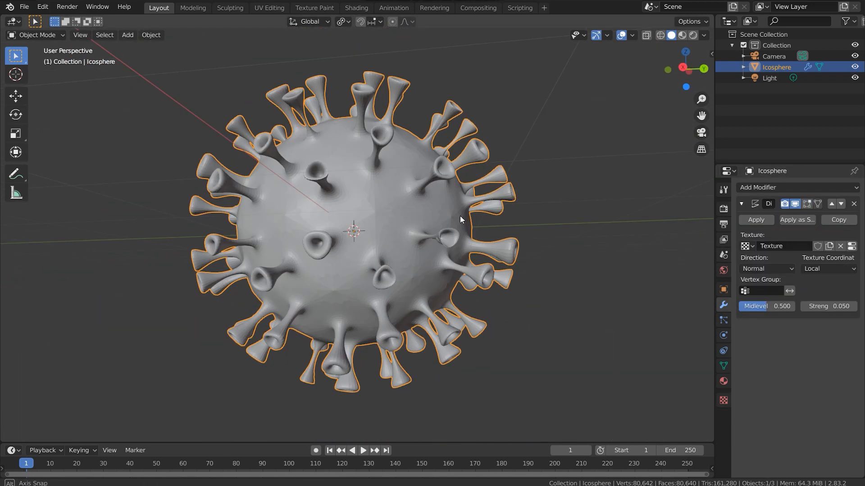
scroll(460, 216, "up", 4)
left_click_drag(420, 198, 487, 249)
- Shade the icosphere smooth and inspect the spikes from several angles
right_click(430, 220)
left_click(425, 219)
scroll(488, 249, "down", 4)
left_click_drag(394, 264, 447, 263)
left_click_drag(402, 234, 344, 208)
scroll(362, 235, "up", 8)
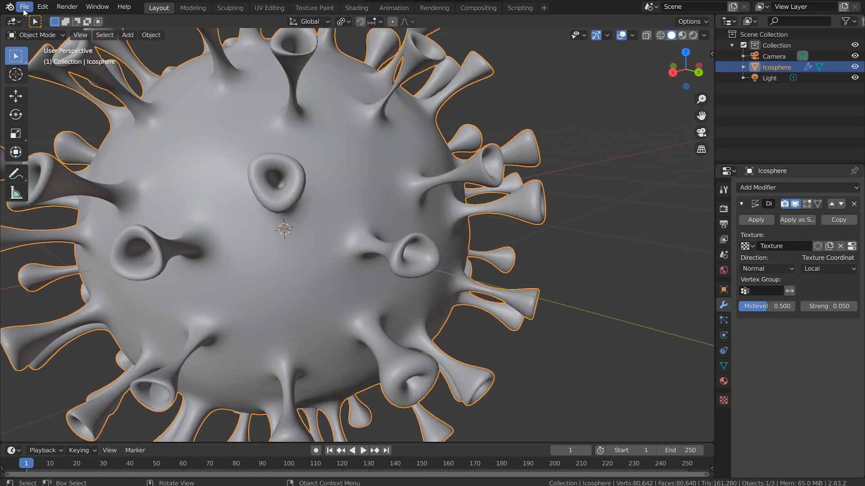
- Export the model as the Wavefront file COVID_V2.obj in the Model pack 101 folder, with Triangulate Faces enabled
left_click(23, 7)
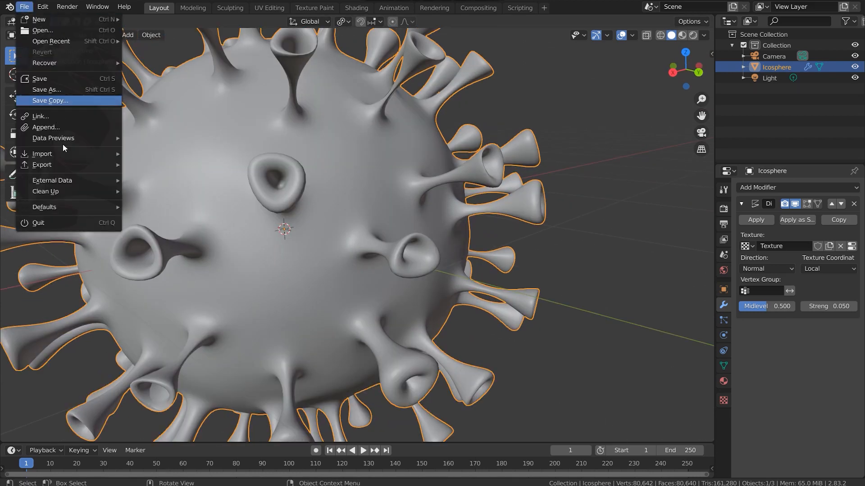
mouse_move(66, 167)
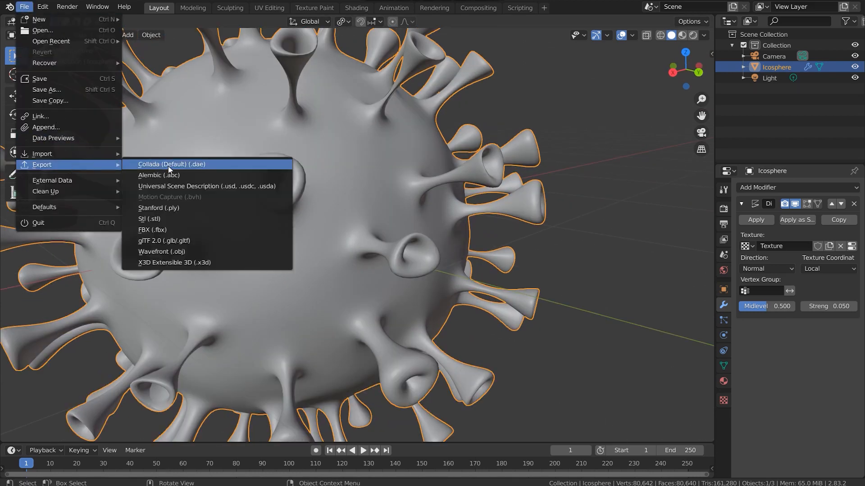
left_click(185, 253)
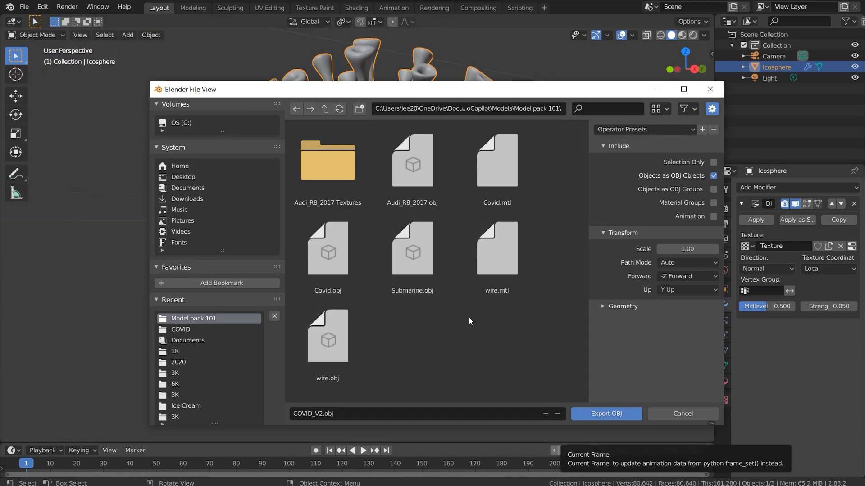
left_click(604, 306)
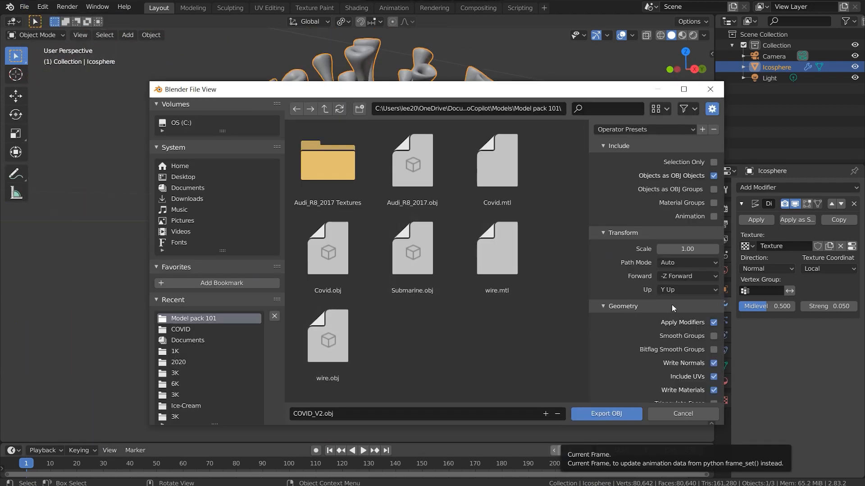
scroll(672, 305, "down", 3)
left_click(713, 353)
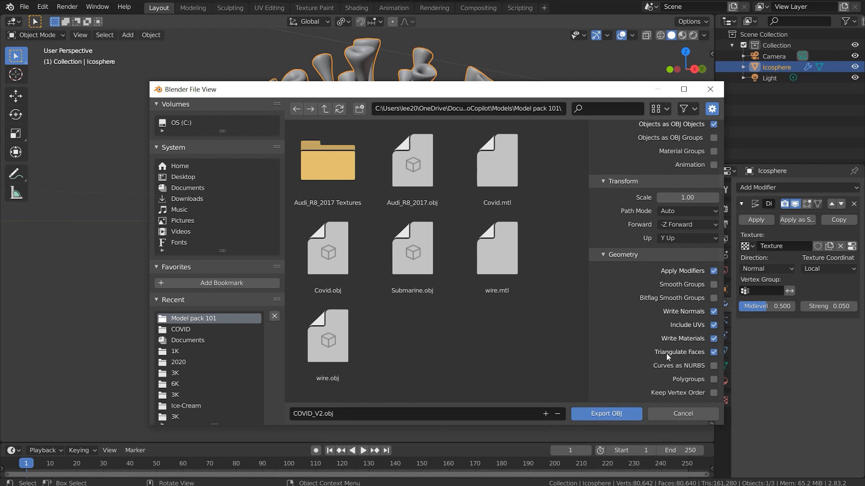
left_click(612, 416)
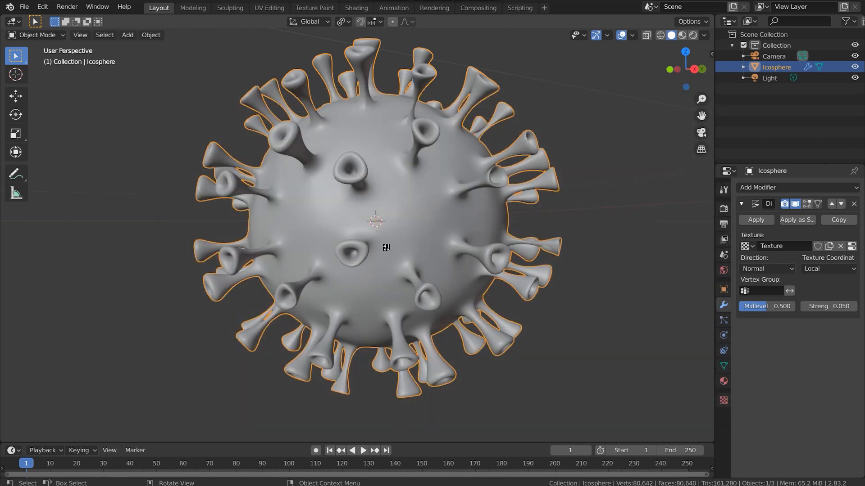
scroll(387, 251, "down", 3)
left_click_drag(484, 254, 394, 271)
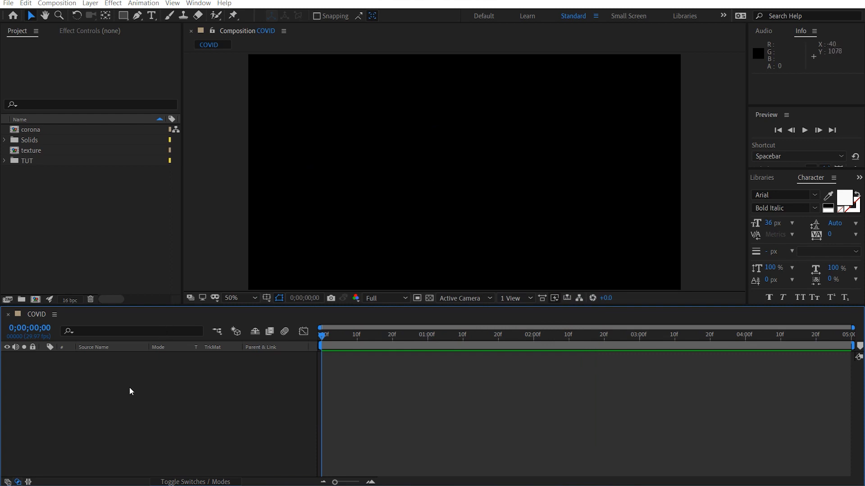
- Switch to After Effects, accept the COVID composition's 1920 x 1080, 29.97 fps settings and add a black solid named BG
key("ctrl+k")
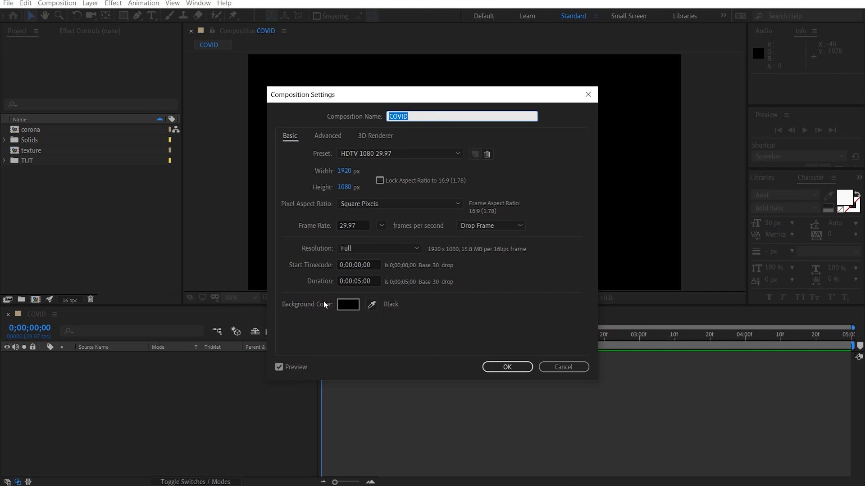
left_click(497, 367)
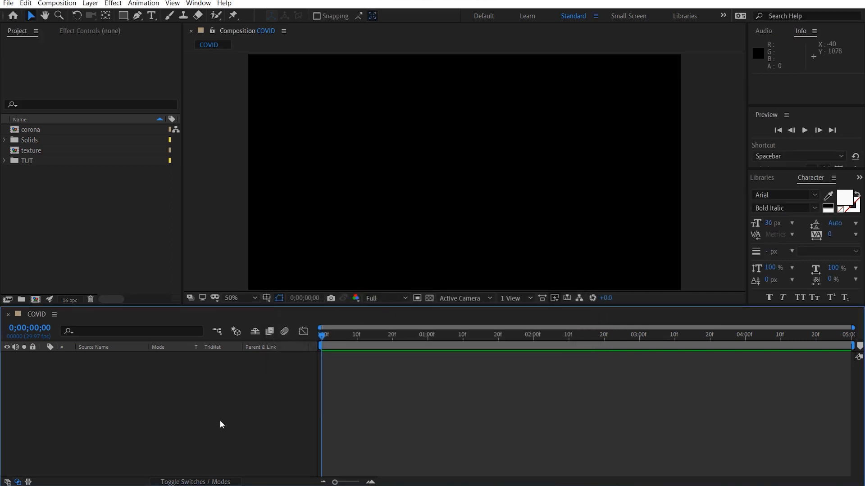
key("ctrl+y")
left_click(423, 309)
left_click_drag(73, 170, 33, 257)
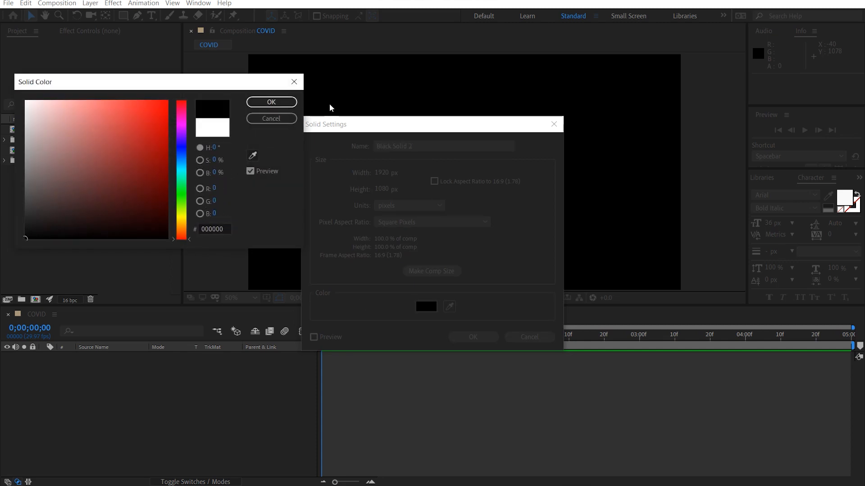
left_click(269, 103)
type("BG")
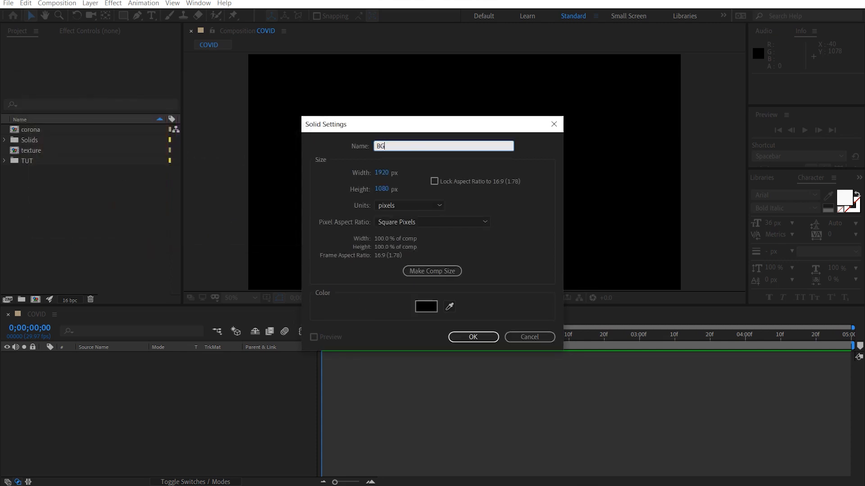
key("Return")
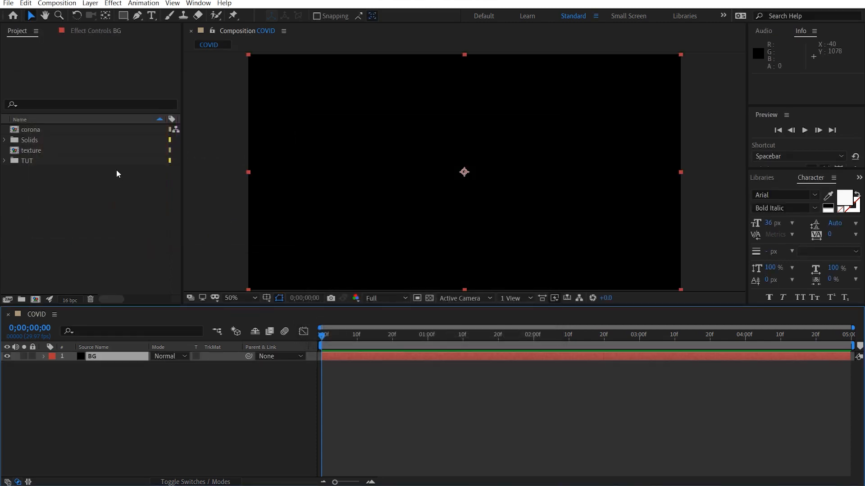
- Apply the Gradient Ramp effect to the BG solid and set its ramp shape to Radial Ramp
left_click(101, 31)
key("ctrl+space")
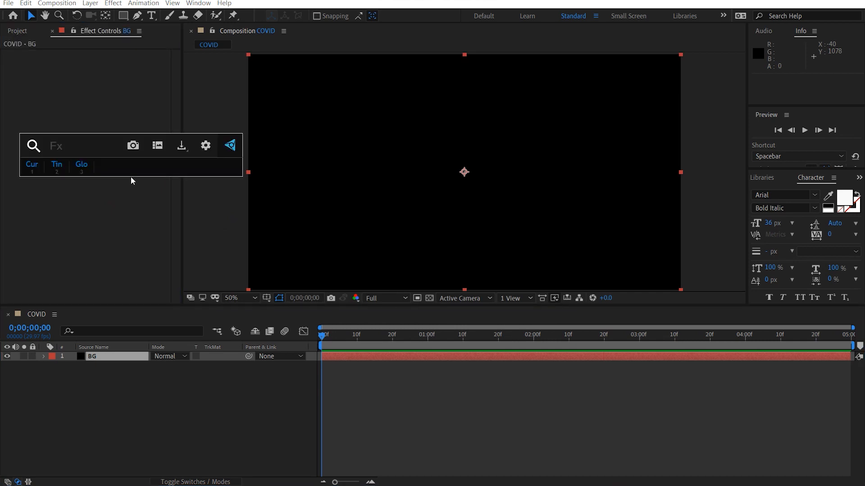
type("ramp")
left_click(130, 177)
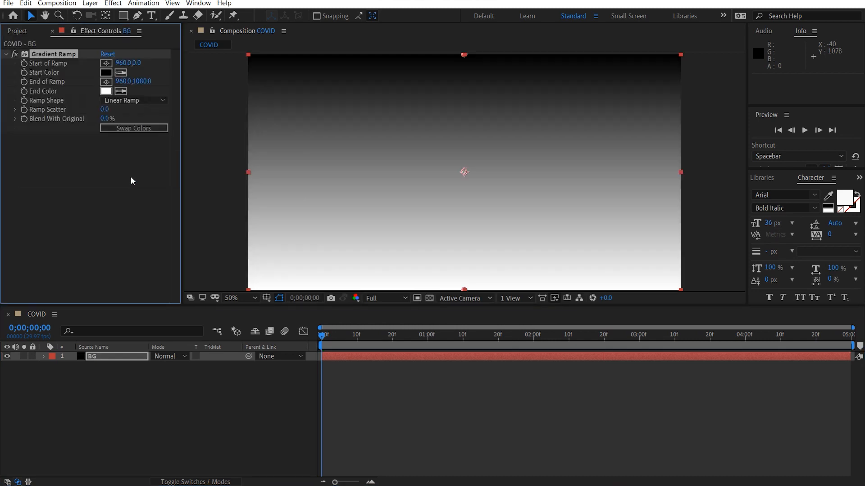
left_click(120, 100)
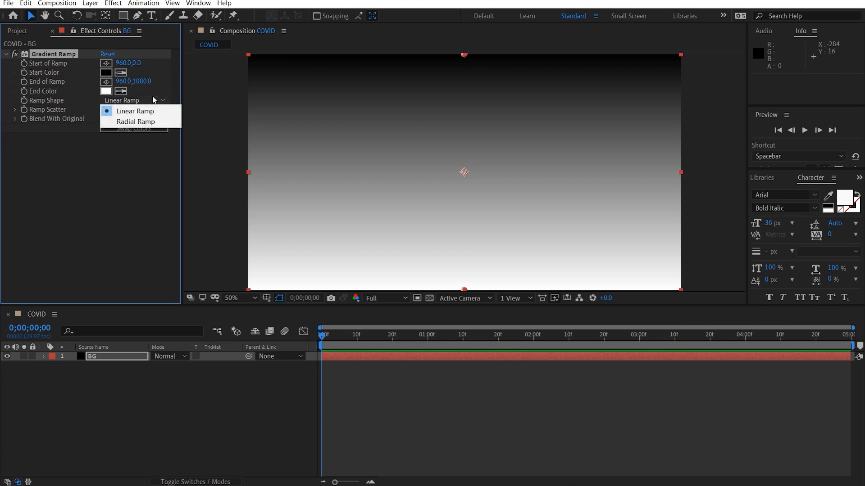
left_click(163, 122)
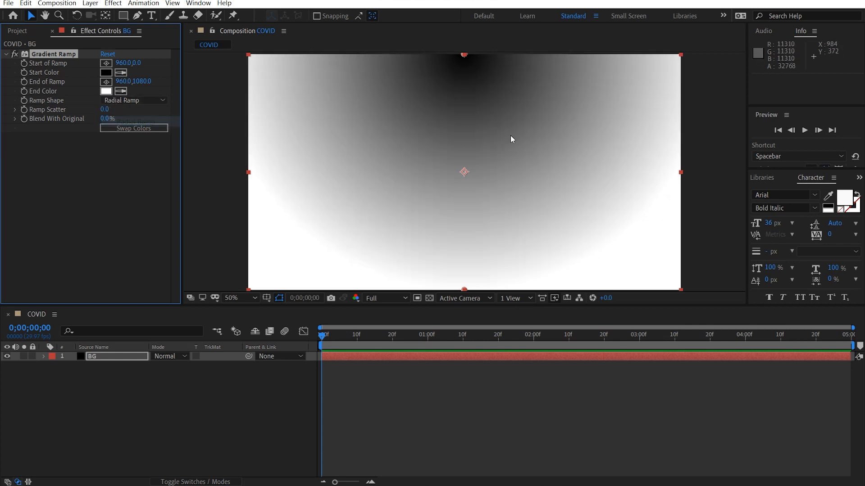
- Swap the ramp's colors and move its start point outside the frame's left edge, at about -196, 438
left_click(133, 128)
left_click_drag(425, 61, 178, 83)
key("ctrl+z")
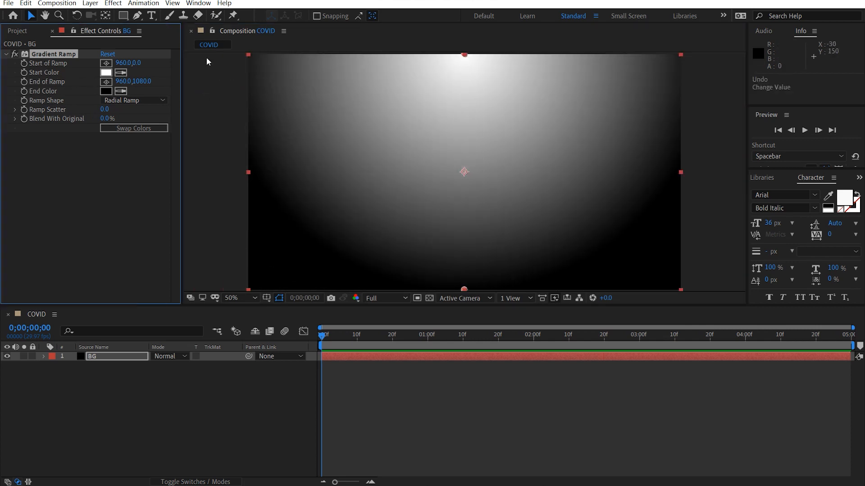
left_click_drag(465, 54, 201, 150)
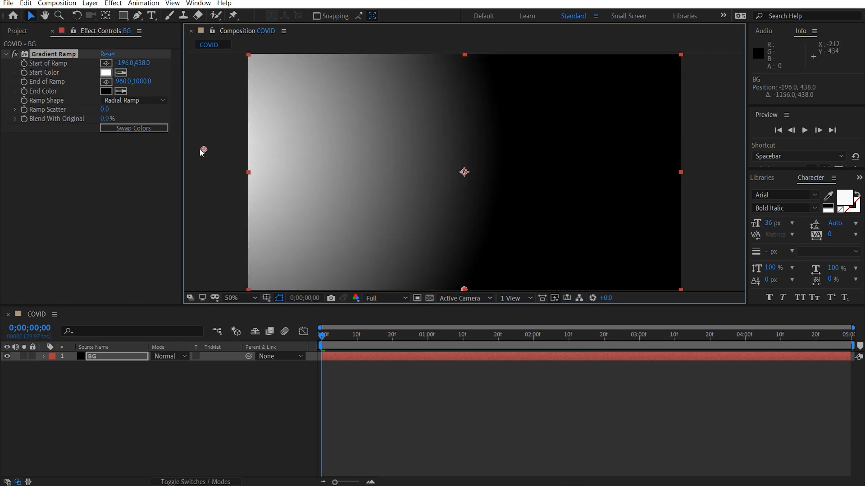
left_click(106, 91)
left_click(155, 203)
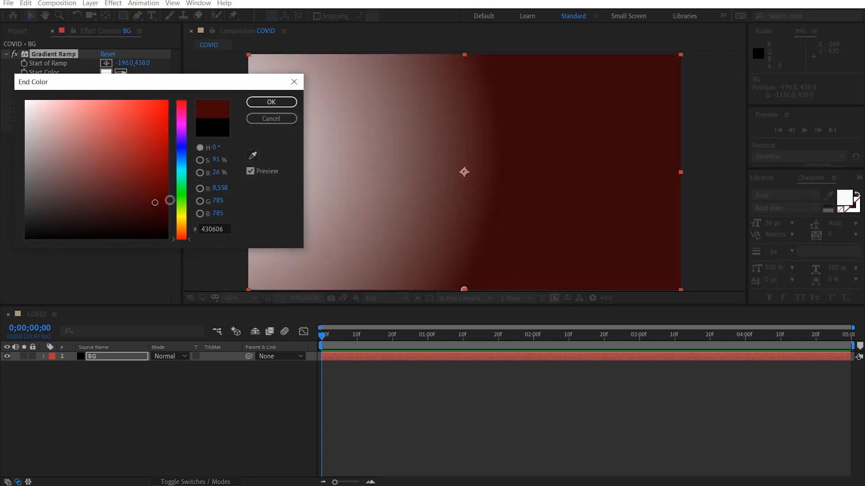
left_click(271, 102)
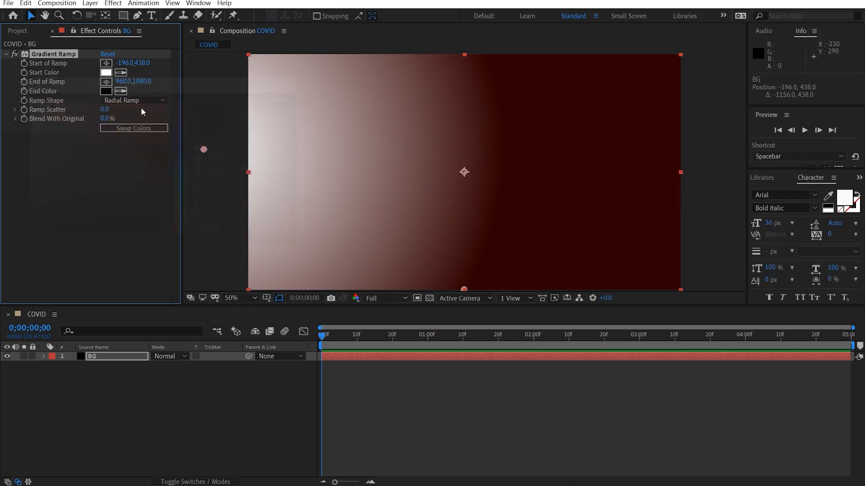
- Set the ramp's start color to dark red 3E0000
left_click(106, 73)
mouse_move(164, 187)
left_mouse_down()
mouse_move(177, 223)
mouse_move(175, 205)
left_mouse_up()
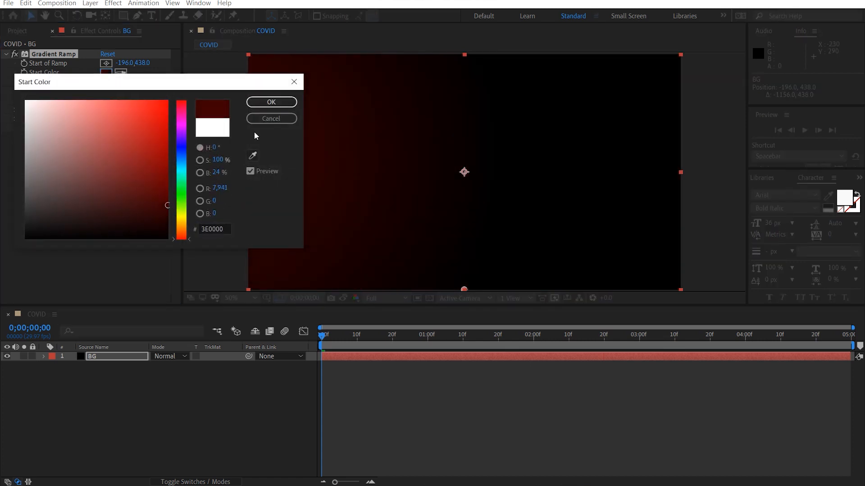
left_click(271, 102)
- Widen the gradient by moving the ramp's start point to about -532, 546 and its end point to about 1540, 868
scroll(490, 176, "down", 2)
left_click_drag(334, 162, 296, 172)
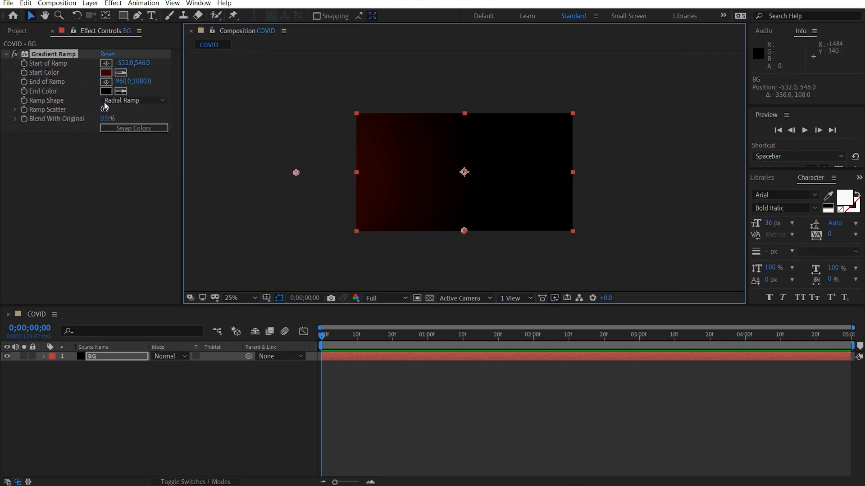
left_click_drag(464, 232, 528, 211)
key("ctrl+shift+a")
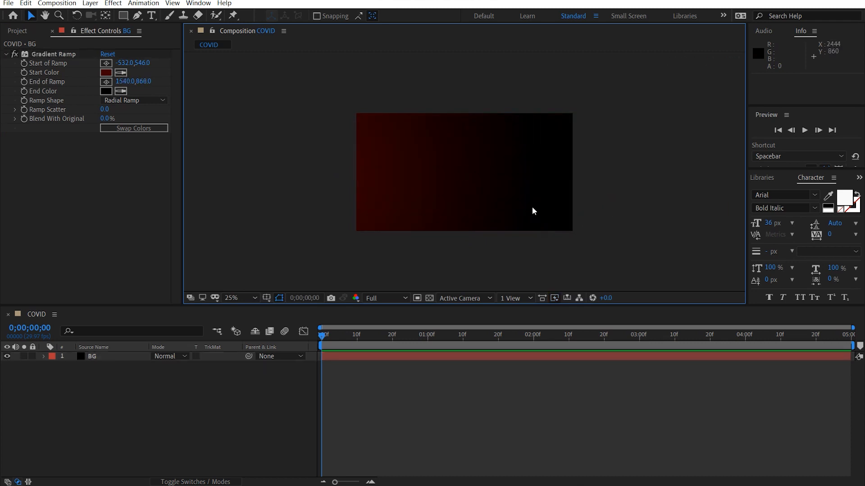
scroll(515, 207, "up", 2)
- Add a bright green 1920 x 1080 solid named E3D above the BG layer
left_click(155, 413)
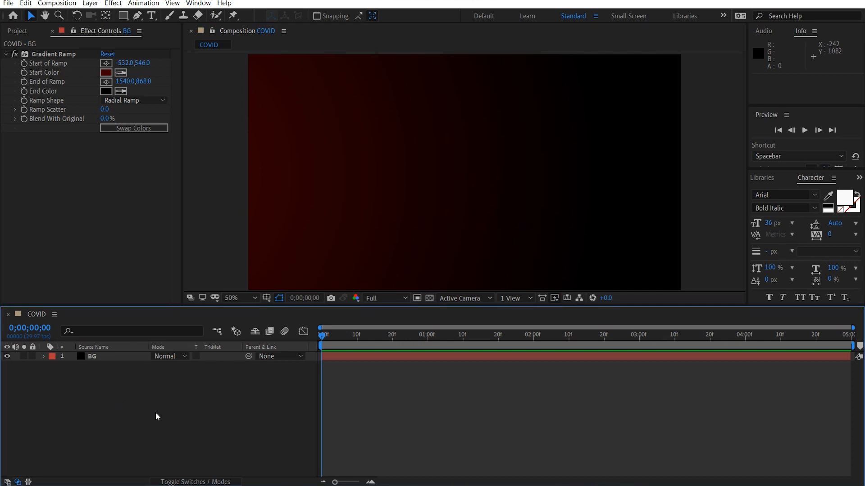
key("ctrl+y")
left_click(426, 305)
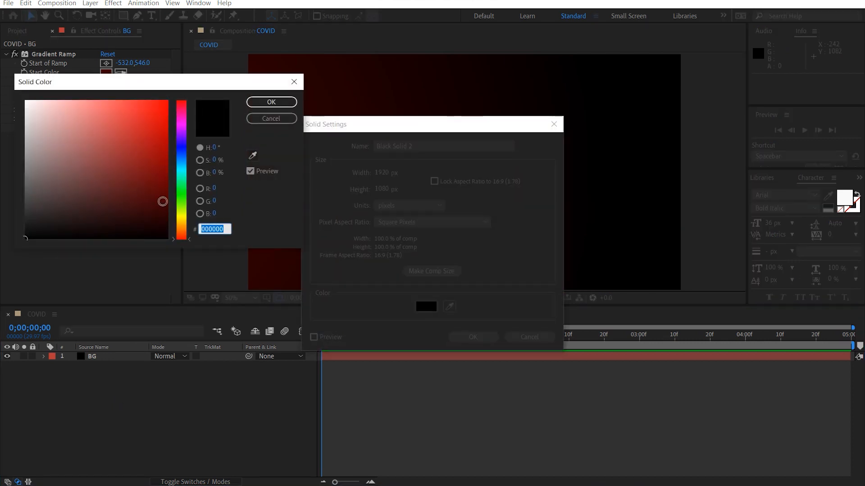
left_click(181, 193)
left_click_drag(132, 191, 216, 120)
left_click(281, 106)
left_click(430, 143)
type("E3D")
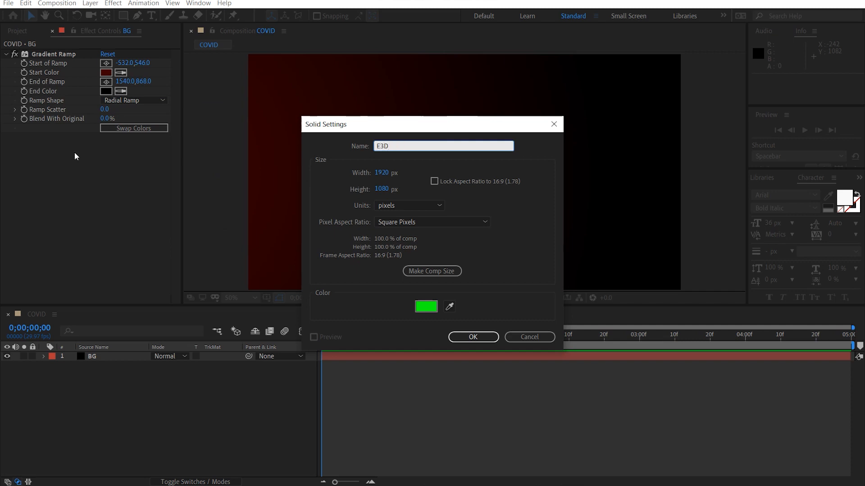
key("Return")
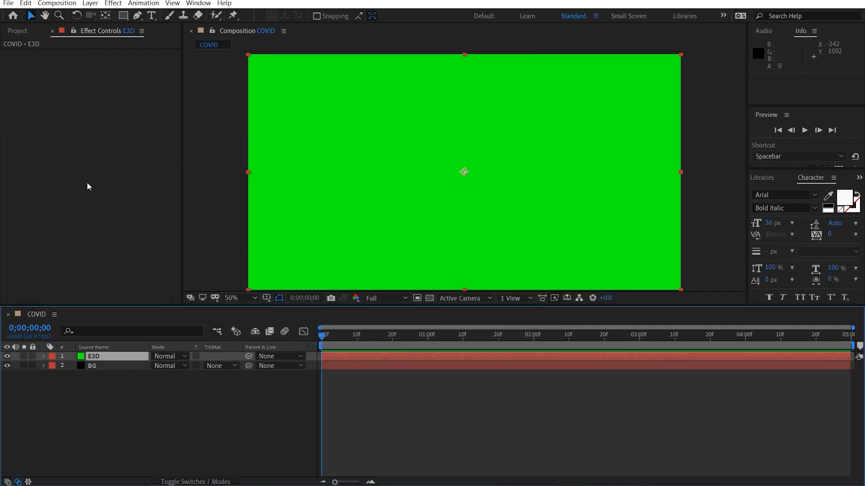
- Apply the Element effect to the E3D solid
key("ctrl+space")
type("ele")
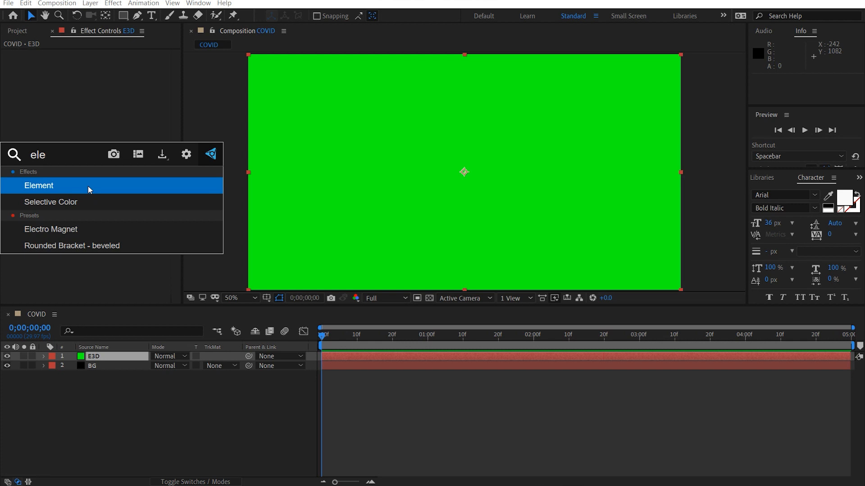
key("Return")
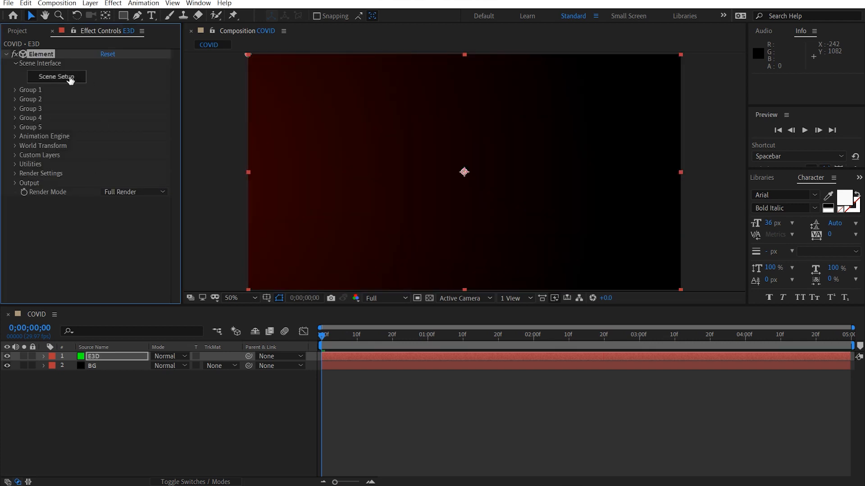
- Open Element's Scene Setup and add the COVID_V2 model from the Model pack 101 folder to the scene
left_click(69, 79)
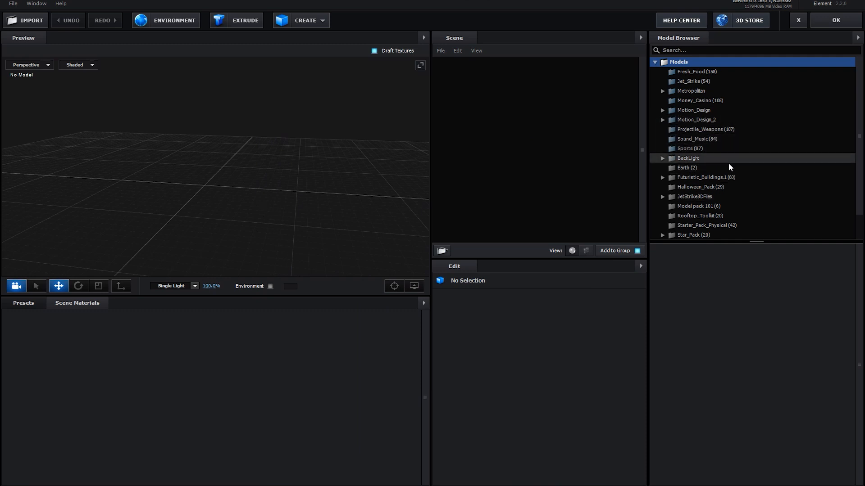
left_click(730, 211)
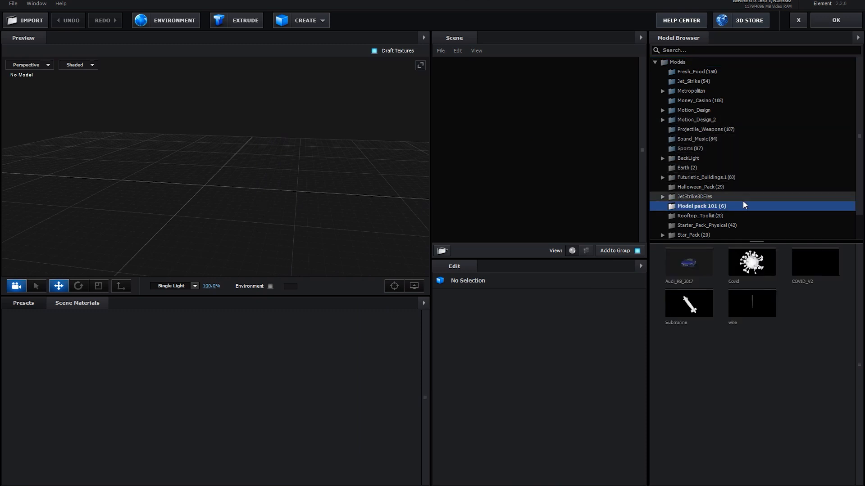
left_click(819, 284)
left_click(496, 328)
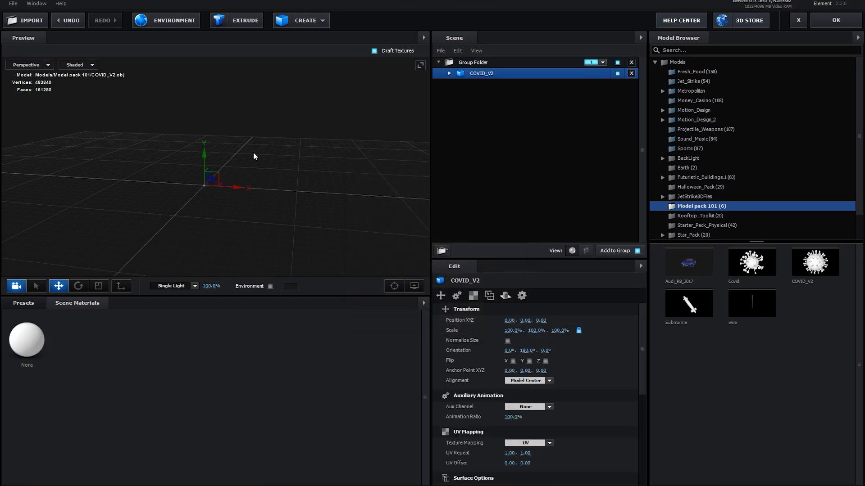
- Scale the COVID_V2 model uniformly to 1500%
left_click_drag(369, 212, 299, 226)
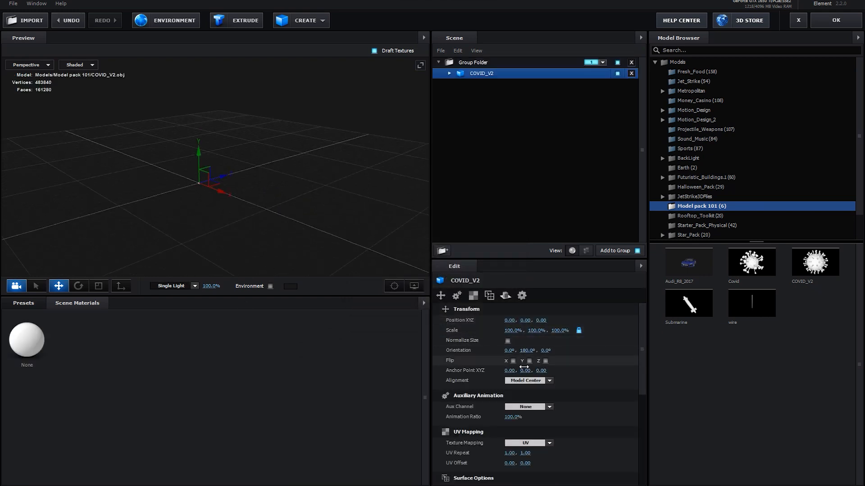
left_click(515, 331)
type("500")
key("Return")
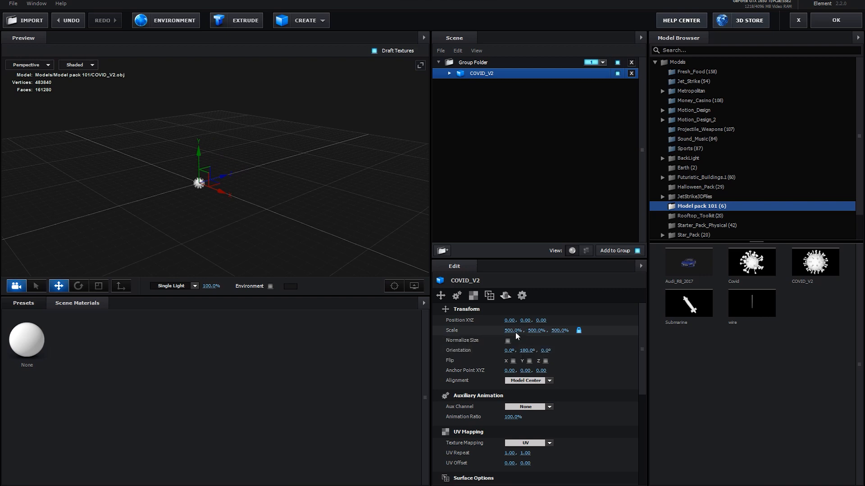
left_click(515, 332)
type("1500")
key("Return")
left_click_drag(229, 193, 280, 152)
scroll(281, 152, "up", 10)
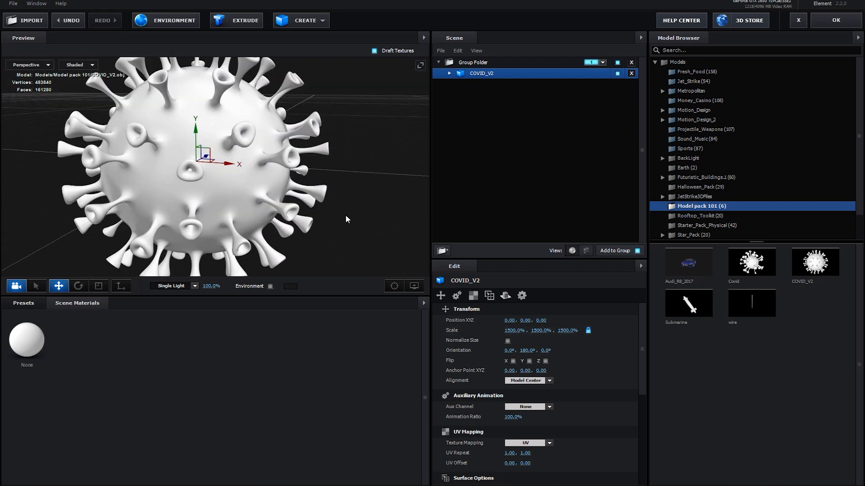
- Raise the preview's Single Light intensity to 120% and accept the scene setup
mouse_move(346, 220)
left_mouse_down()
mouse_move(374, 206)
mouse_move(415, 204)
mouse_move(409, 224)
mouse_move(347, 230)
left_mouse_up()
left_click_drag(211, 286, 221, 284)
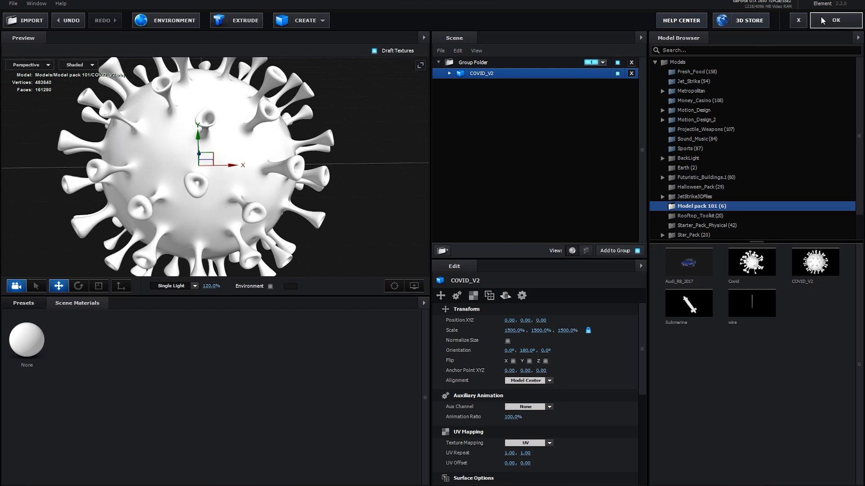
left_click(836, 20)
scroll(442, 201, "down", 2)
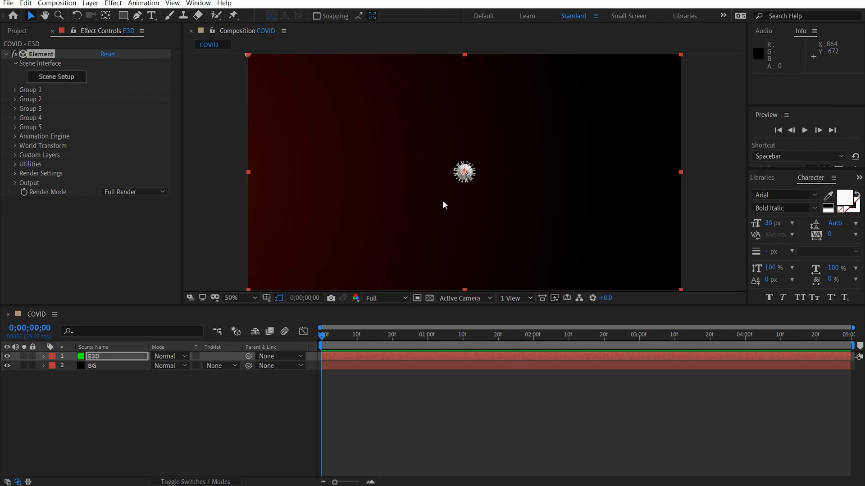
- Add a two-node camera with another lens preset and dolly it in until the virus spans over half the frame height
left_click(121, 440)
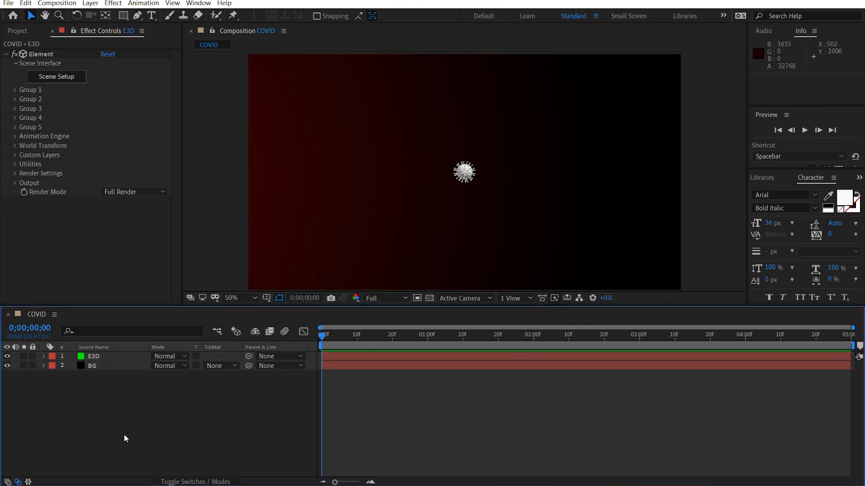
key("ctrl+alt+shift+c")
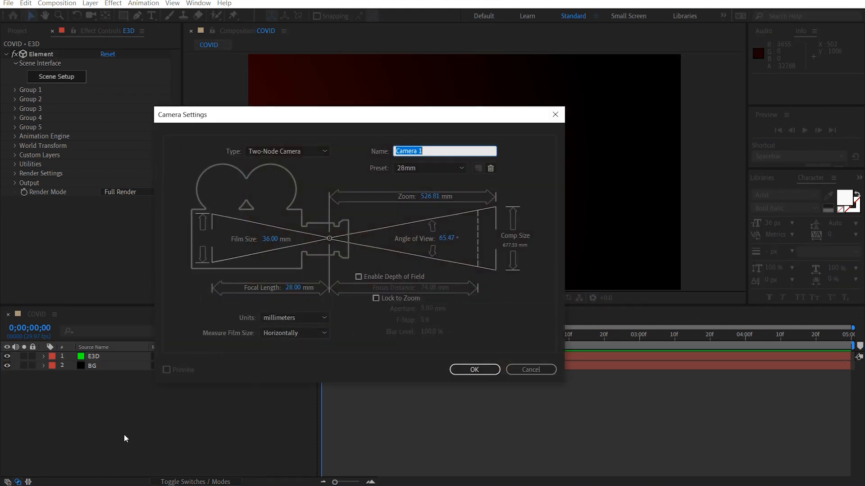
left_click(435, 167)
left_click(440, 255)
left_click(474, 369)
key("c")
left_click_drag(478, 207, 489, 45)
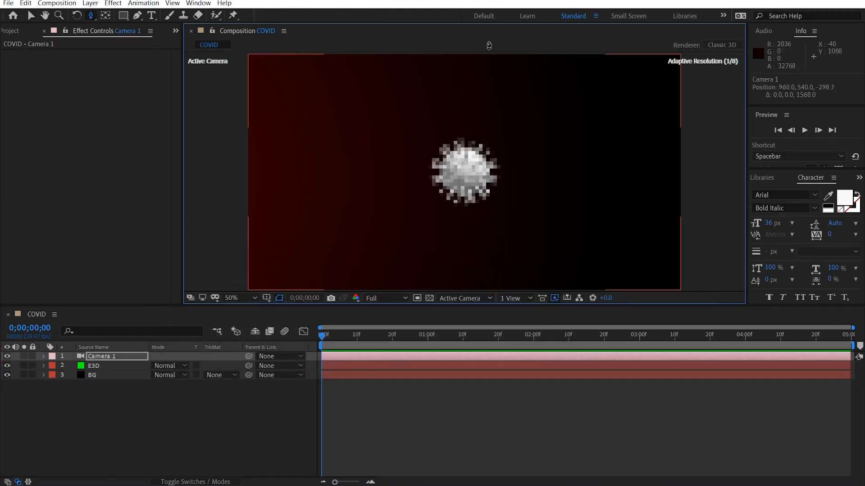
left_click(157, 412)
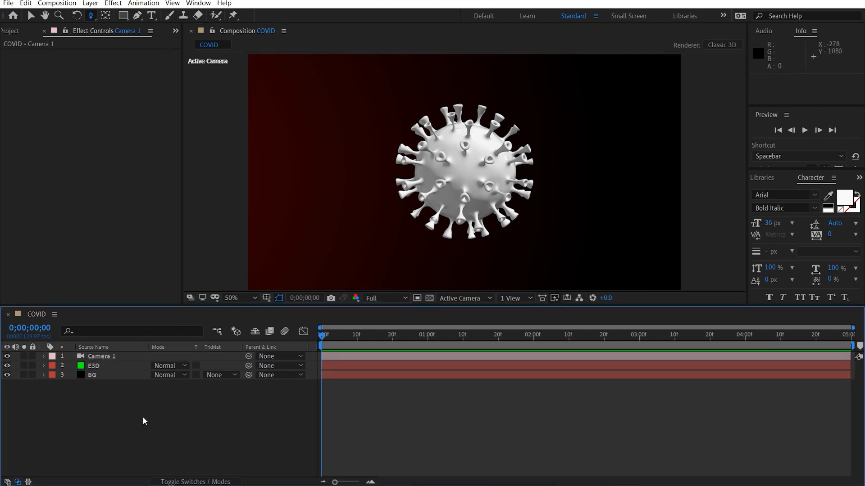
key("ctrl+y")
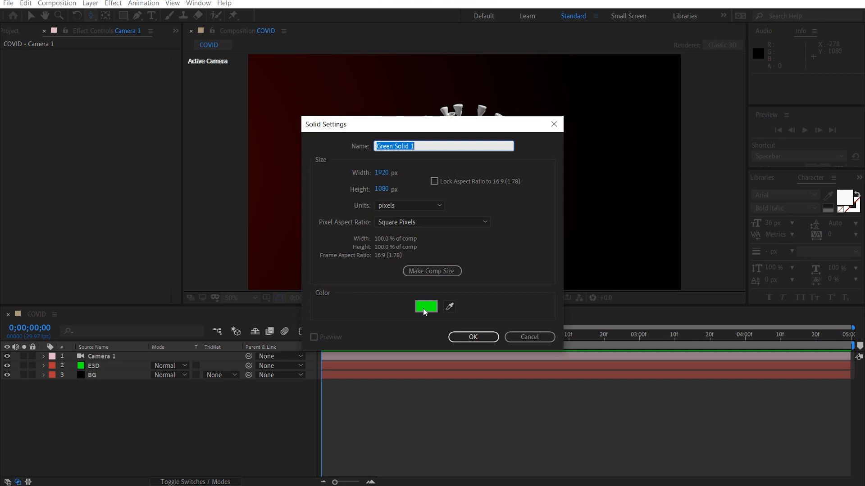
left_click(424, 308)
type("000000")
left_click(273, 100)
left_click(465, 150)
left_click_drag(465, 147, 187, 144)
type("texture")
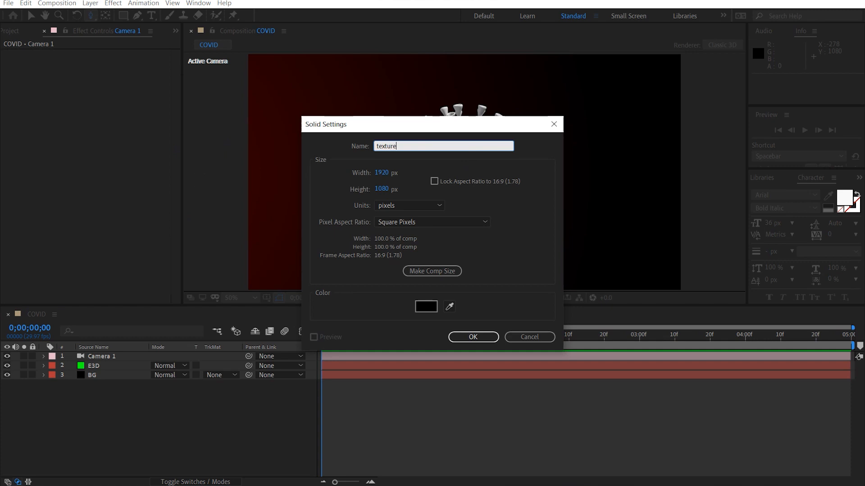
key("Return")
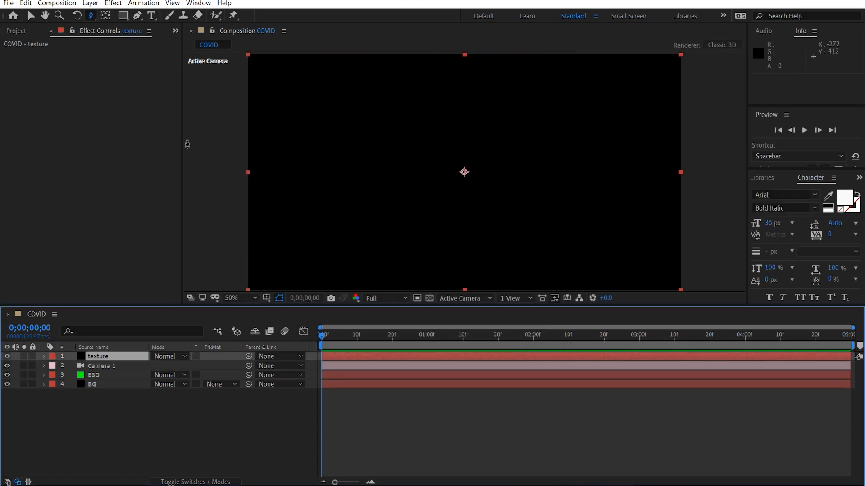
- Apply the Fractal Noise effect to the texture solid and set its fractal type to Dynamic Progressive
key("ctrl+space")
type("frac")
left_click(116, 217)
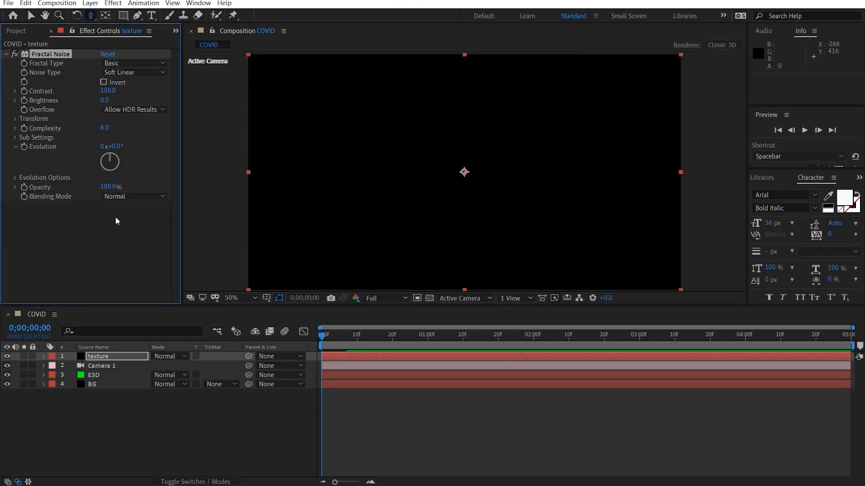
left_click(134, 63)
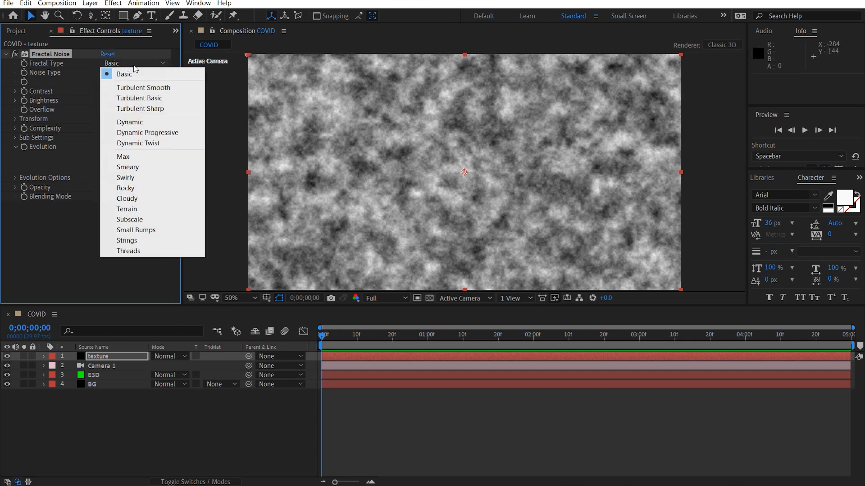
left_click(154, 134)
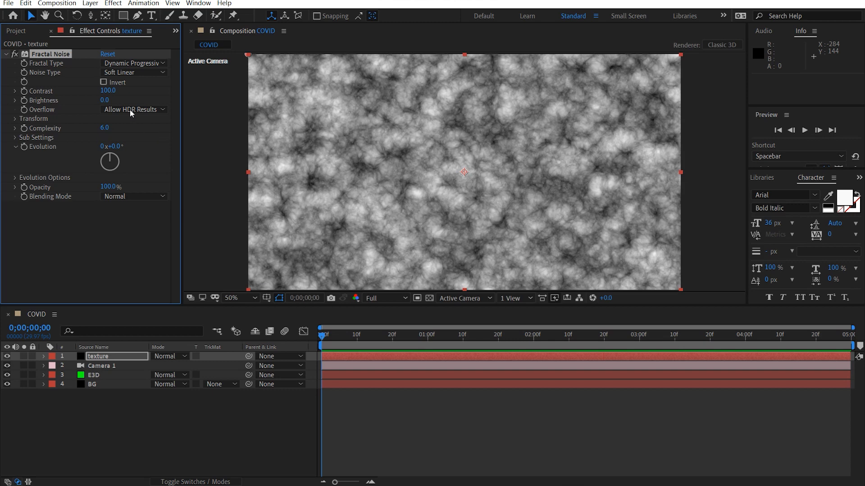
- Set the Fractal Noise contrast to 144, brightness to -22 and transform scale to 120
left_click_drag(108, 91, 101, 108)
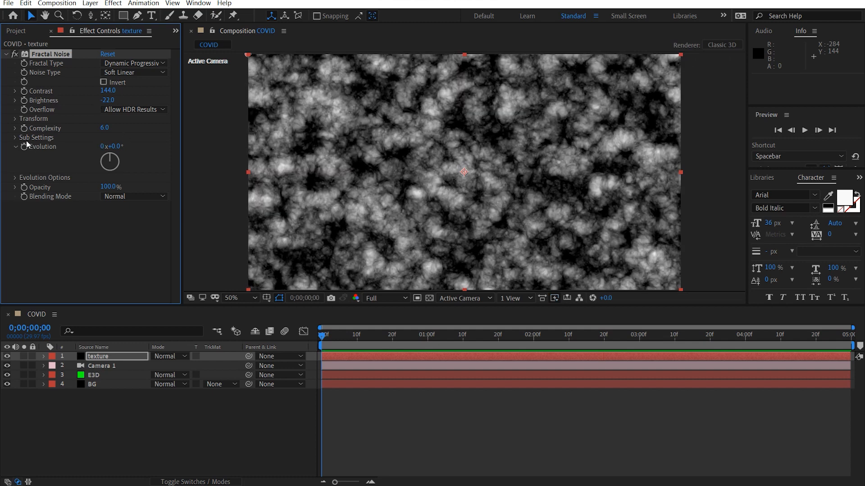
left_click(15, 119)
left_click_drag(109, 146, 122, 147)
left_click(122, 147)
type("120")
key("Return")
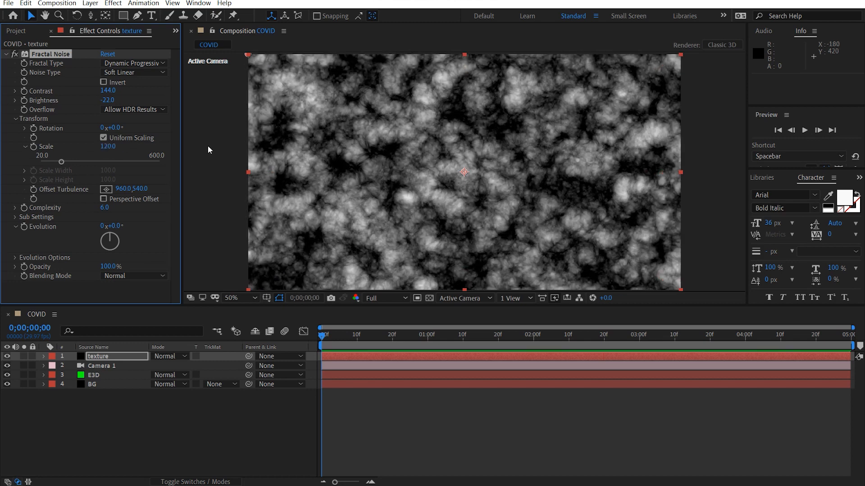
left_click(188, 235)
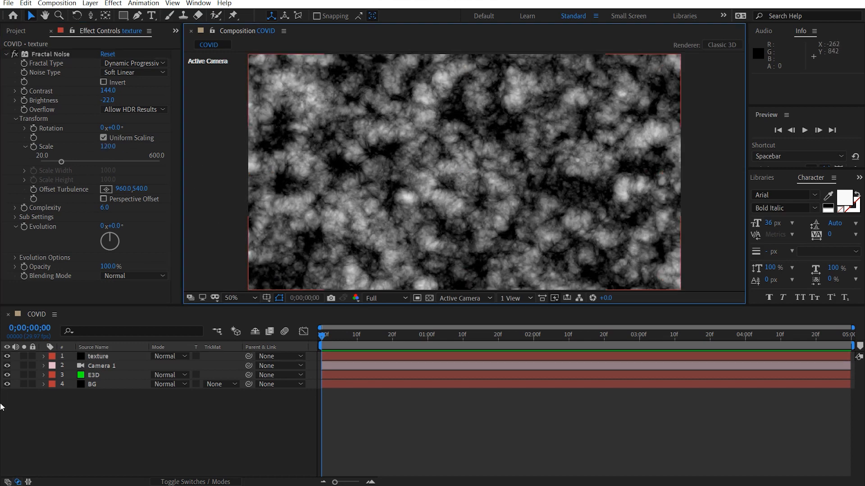
- Pre-compose the texture layer as "COVID Texture", moving all attributes into the new composition
left_click(107, 356)
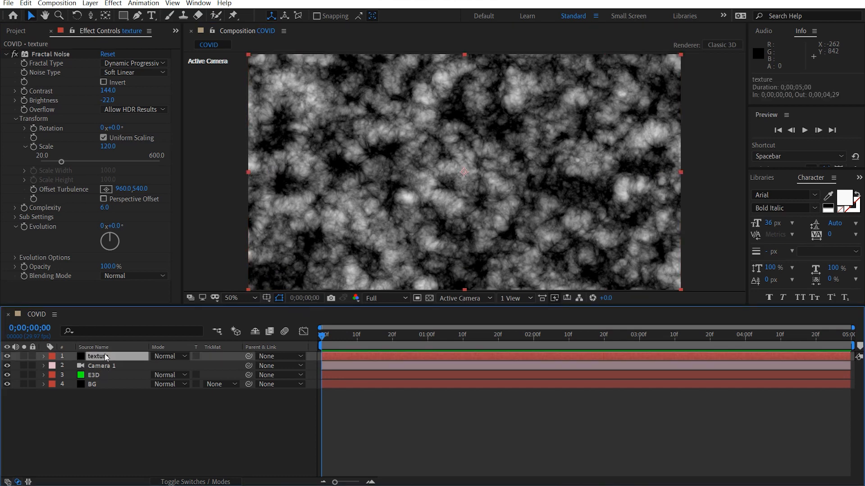
key("ctrl+shift+c")
left_click(337, 247)
left_click(452, 172)
type("COVID Texture")
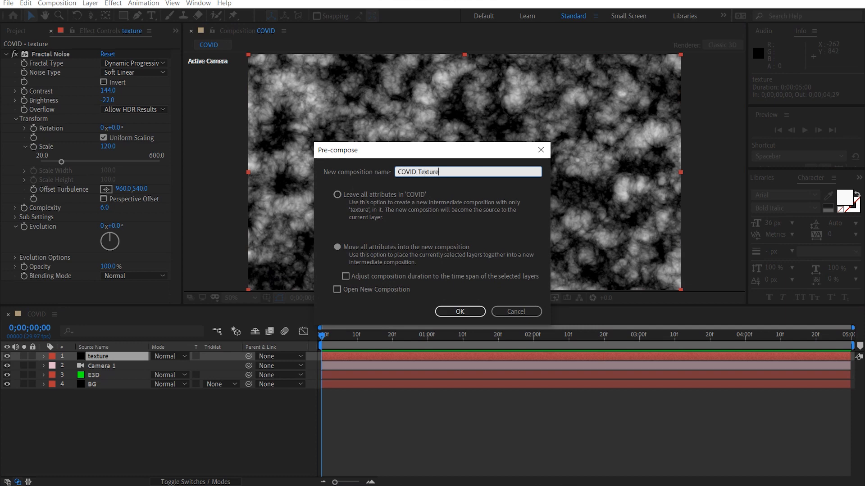
key("Return")
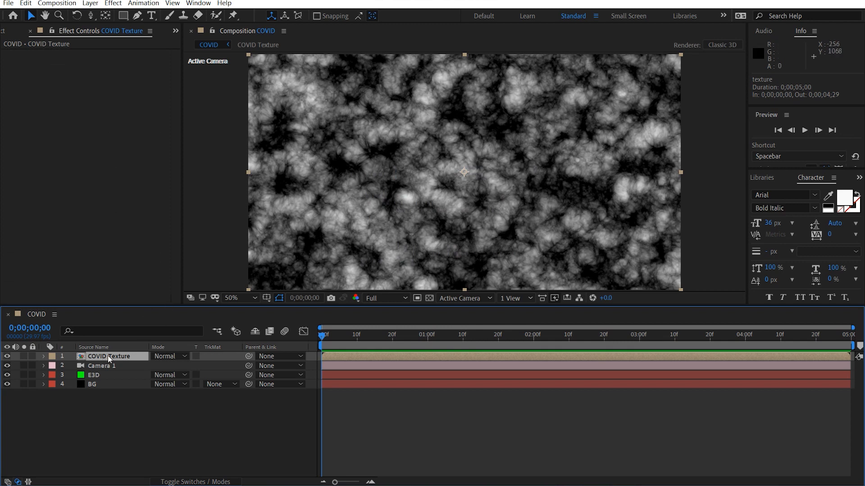
- Open the COVID Texture composition and queue its first frame for output to the COVID folder
double_click(107, 356)
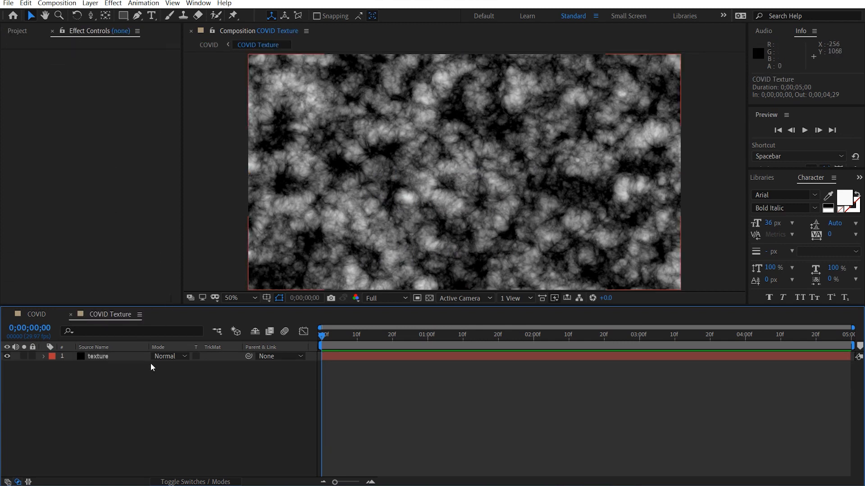
left_click(111, 357)
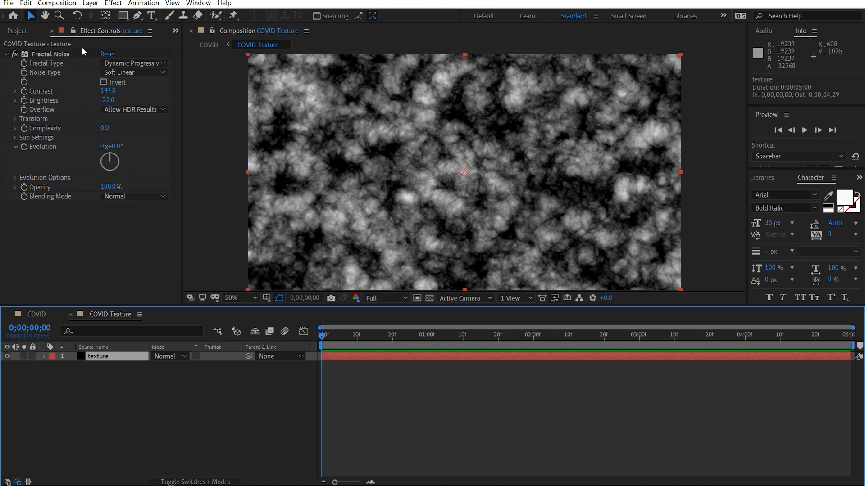
key("ctrl+alt+s")
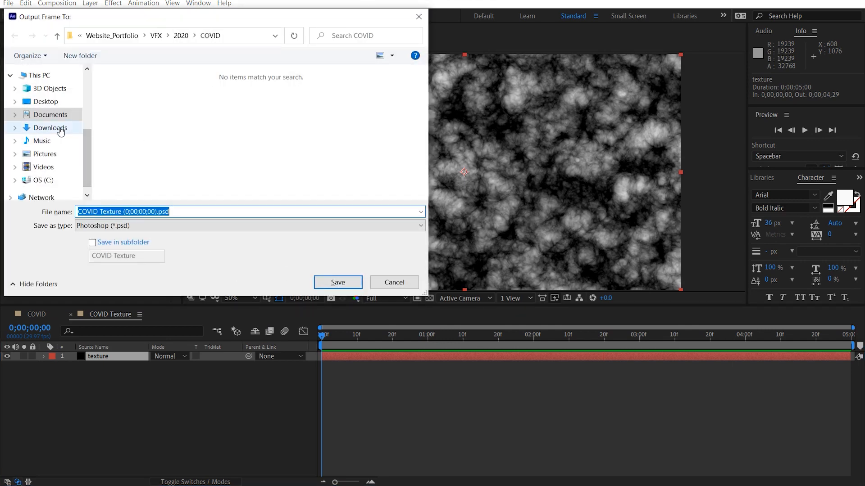
left_click(335, 279)
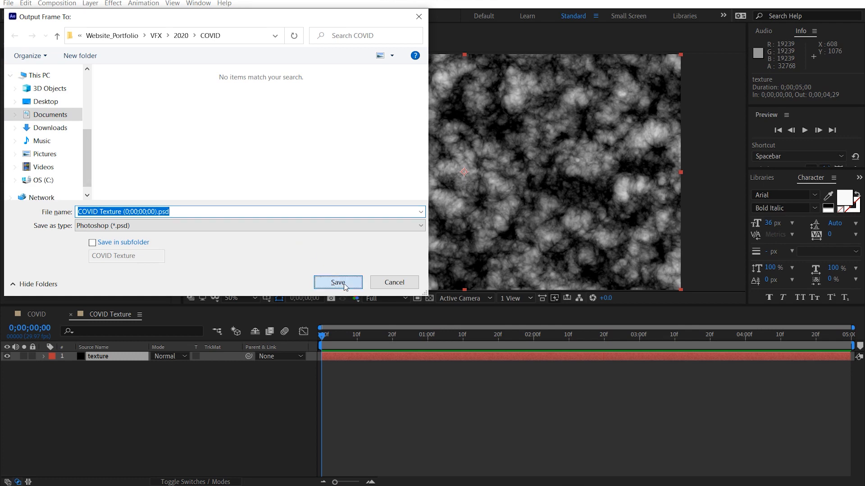
- Set the queued frame's render quality to Best and its output format to JPEG Sequence
left_click(118, 380)
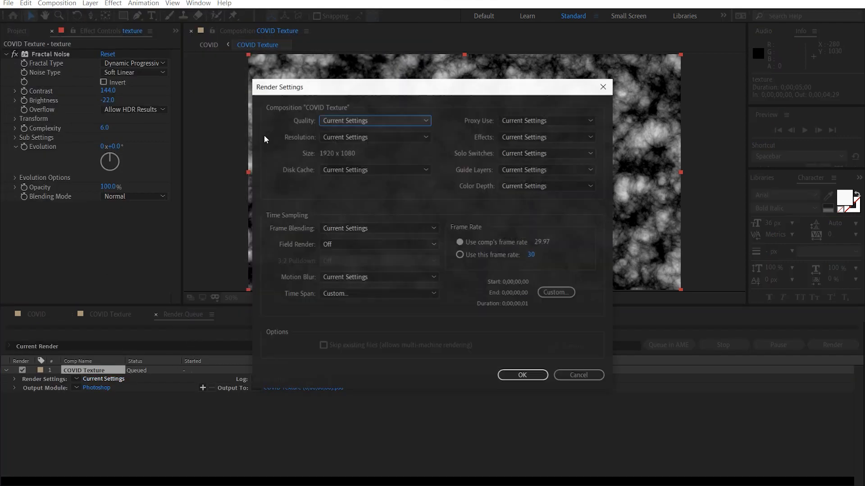
left_click(354, 121)
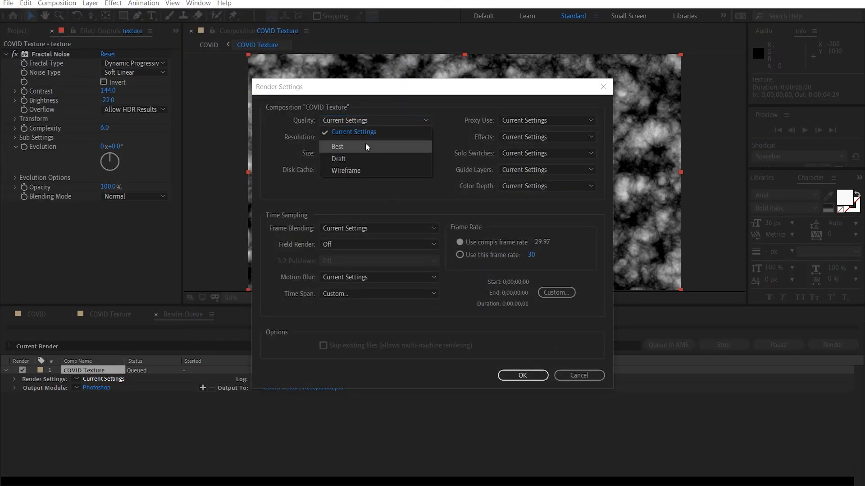
left_click(367, 147)
left_click(523, 376)
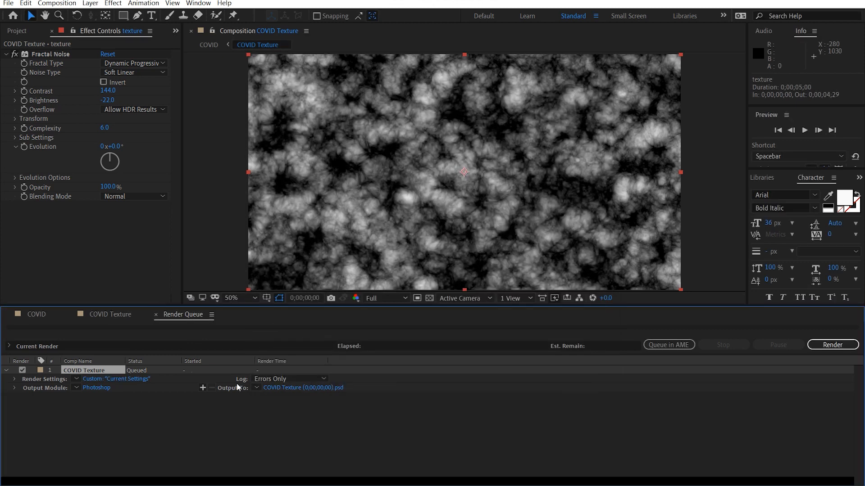
left_click(96, 388)
left_click(374, 104)
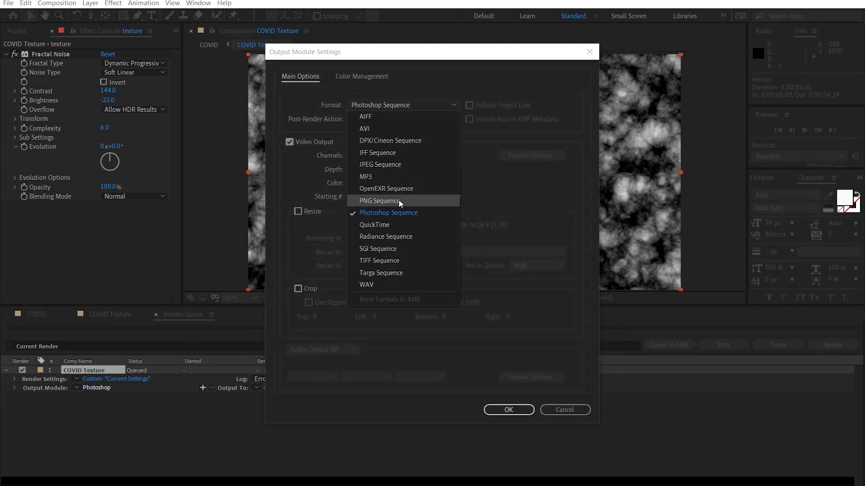
left_click(386, 165)
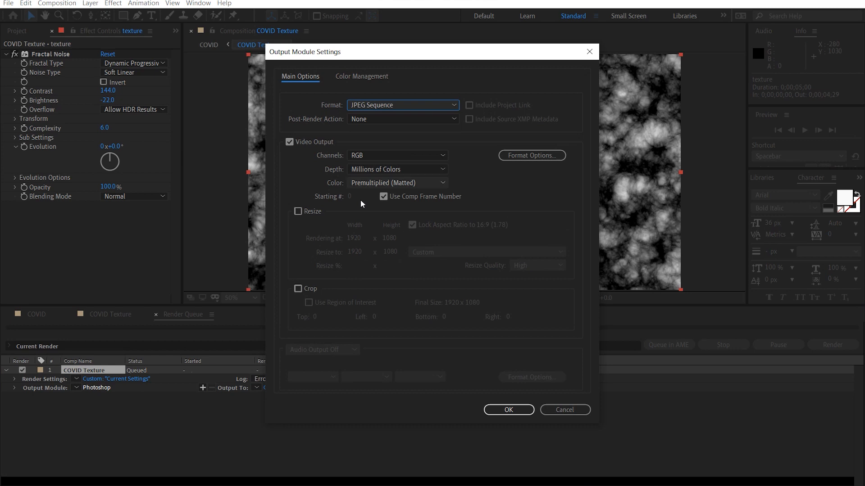
left_click(509, 410)
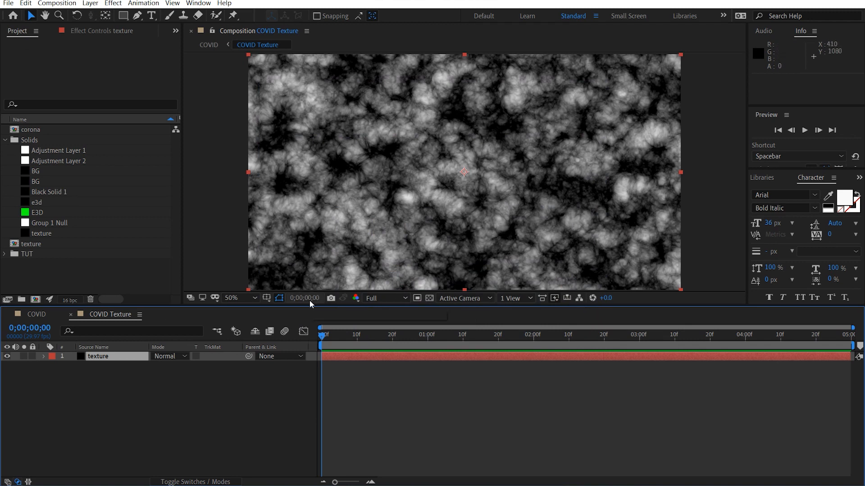
- Hide the COVID Texture layer in the COVID composition and open the E3D layer's Element scene setup
left_click(36, 315)
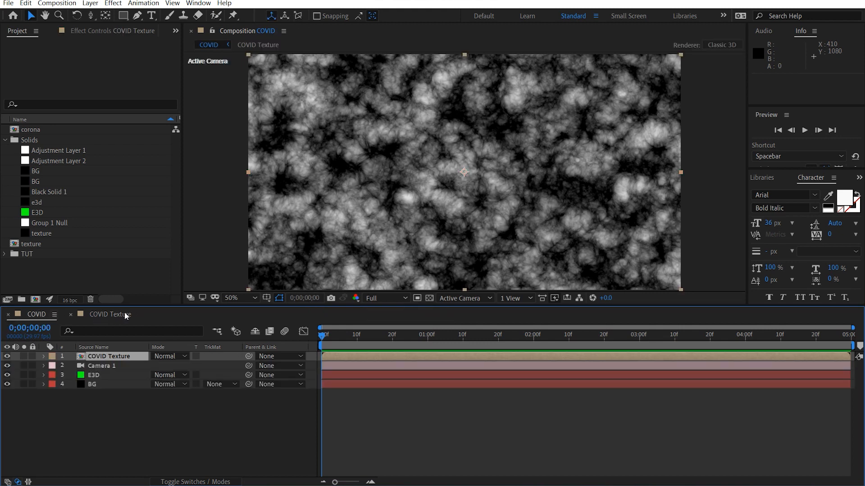
left_click(7, 357)
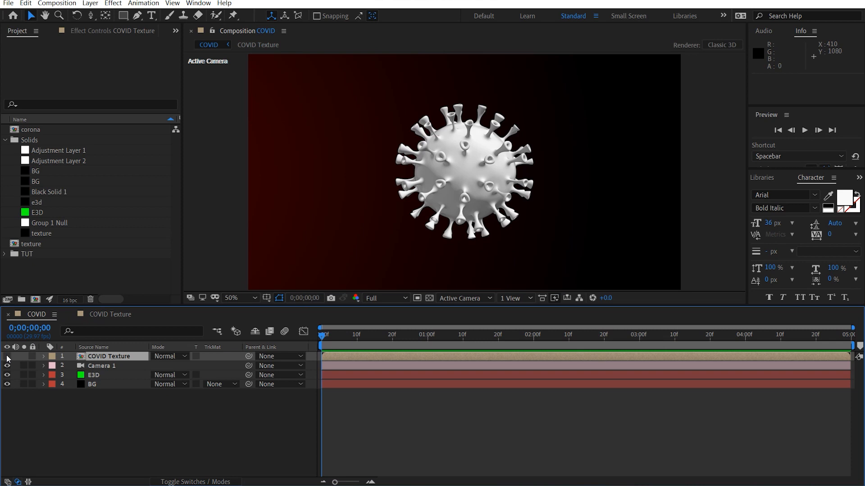
left_click(123, 29)
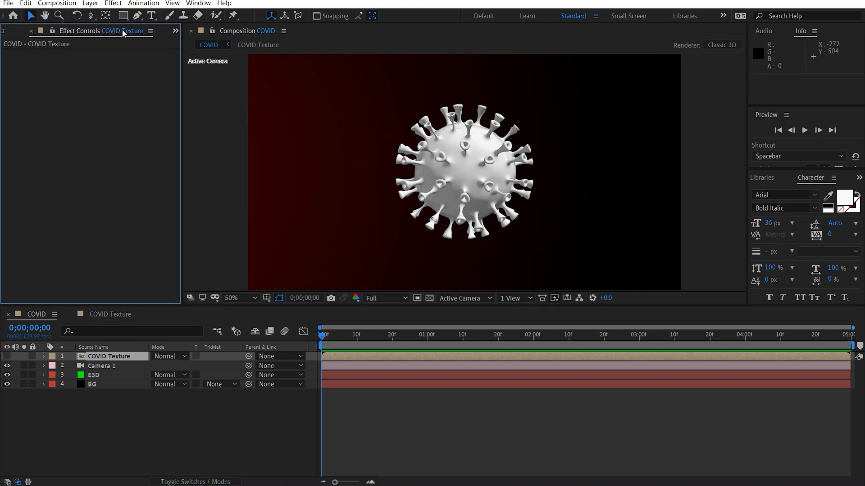
left_click(125, 374)
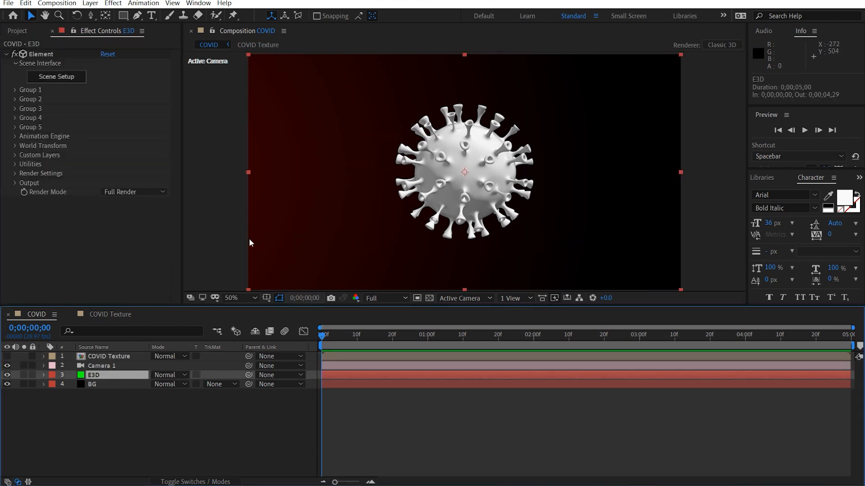
left_click(65, 77)
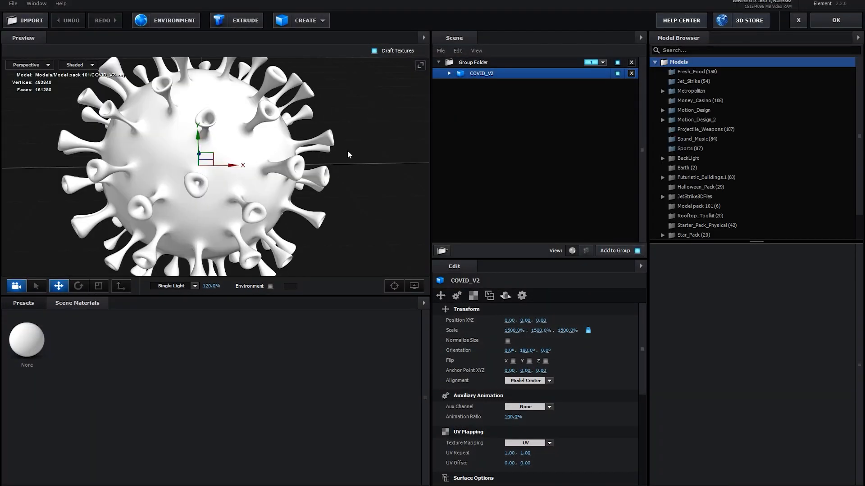
- Load norma;.jpg from file as the diffuse texture of the COVID_V2 model's material
scroll(347, 150, "down", 3)
left_click_drag(347, 150, 307, 151)
left_click(450, 74)
left_click(499, 83)
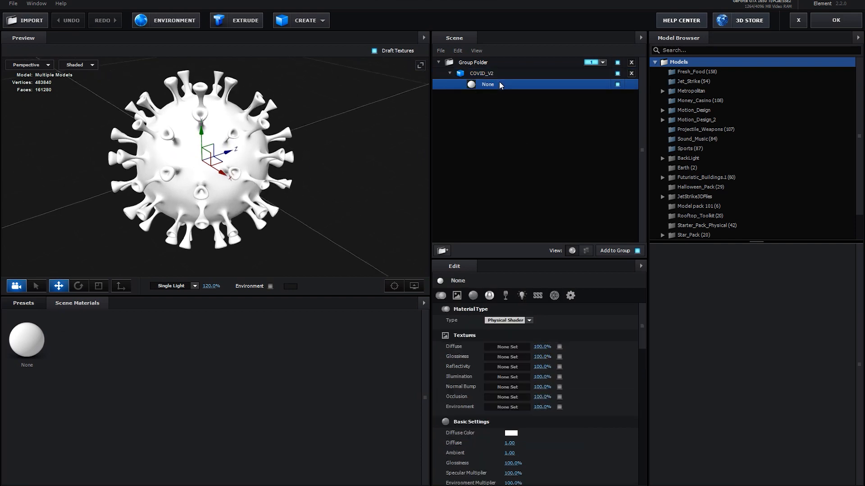
left_click(519, 348)
left_click(551, 305)
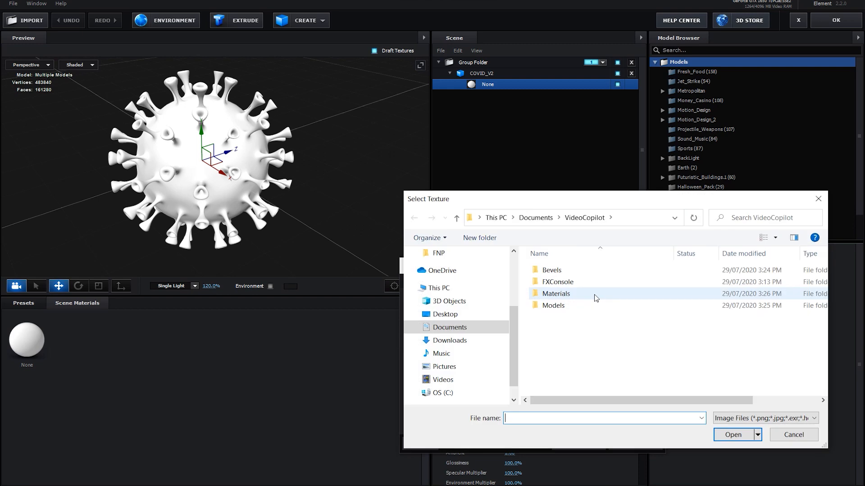
left_click(618, 301)
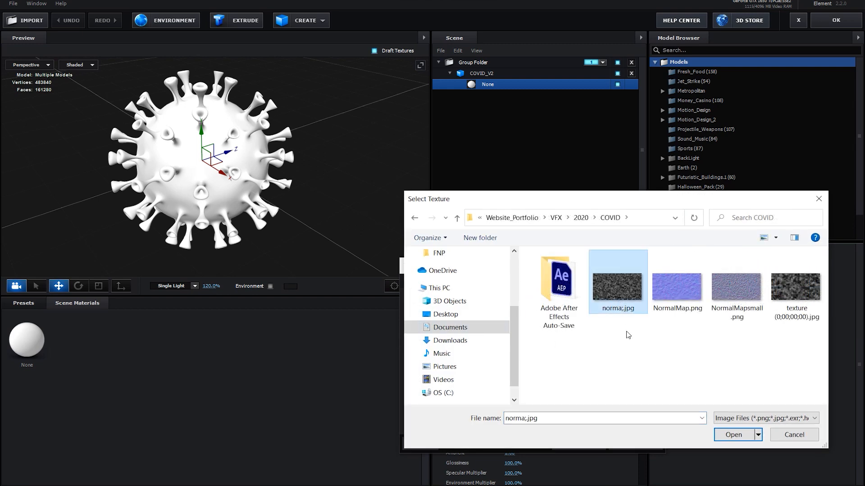
left_click(726, 437)
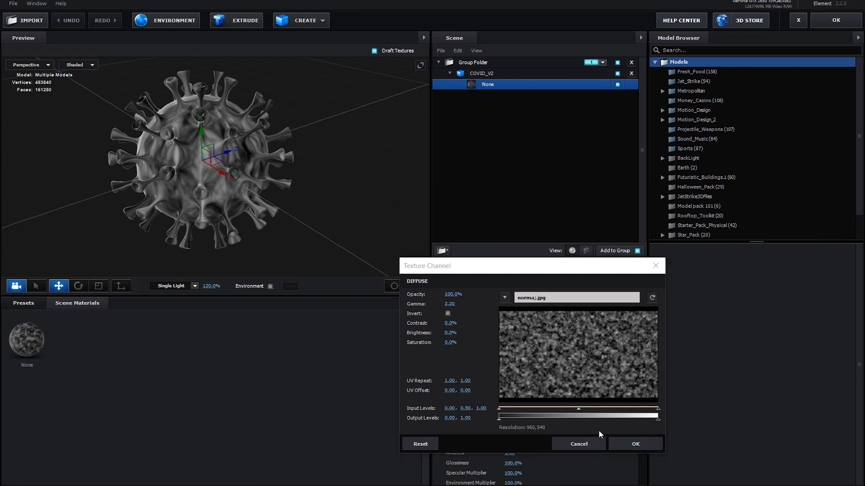
left_click(622, 443)
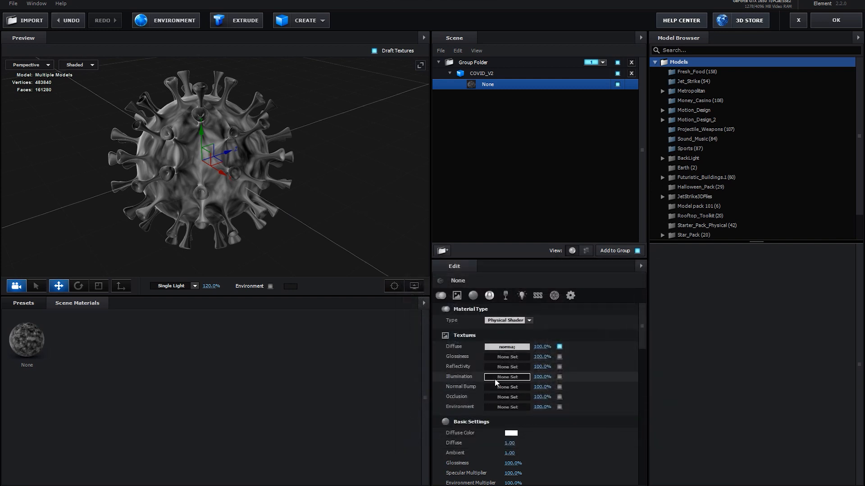
- Load NormalMap.png as the material's Normal Bump texture and inspect the virus surface up close
left_click(497, 387)
left_click(508, 328)
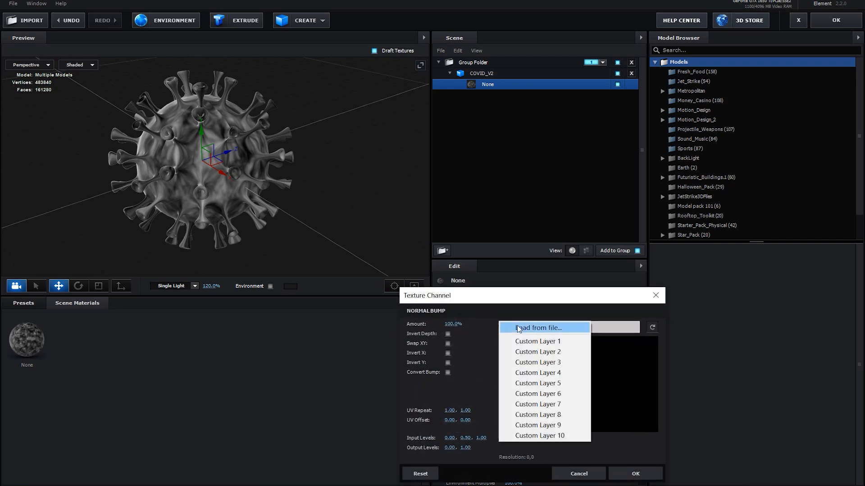
left_click(524, 328)
double_click(676, 288)
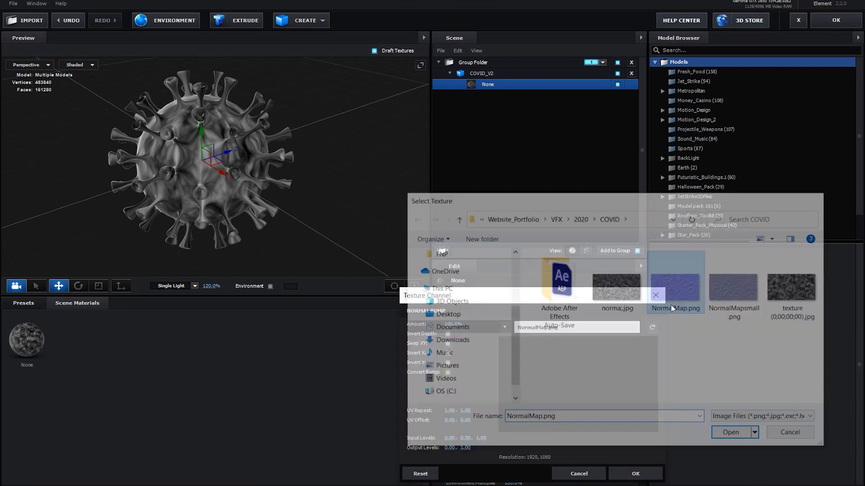
left_click(630, 471)
left_click_drag(360, 270, 280, 191)
scroll(279, 190, "up", 6)
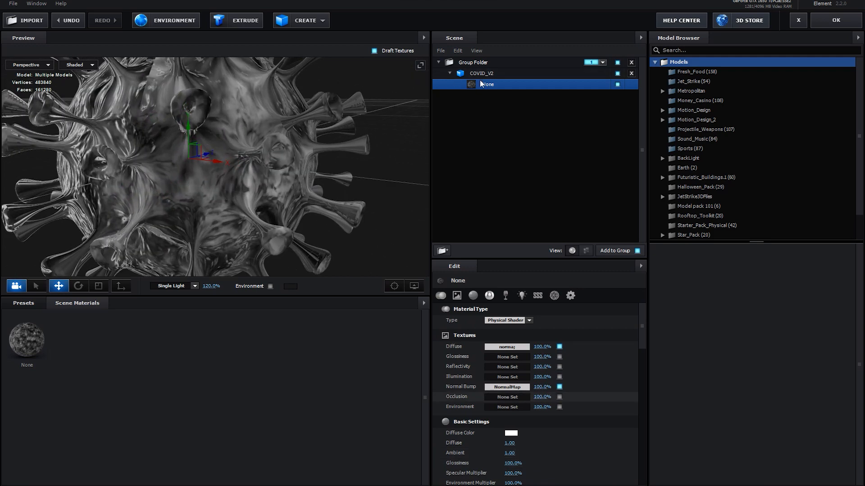
- Set the COVID_V2 model's UV texture mapping to Box Repeat
left_click(481, 73)
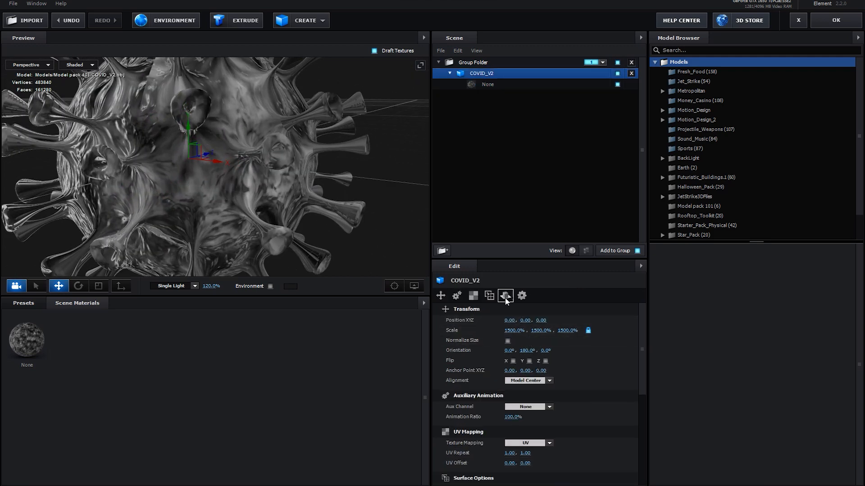
left_click(473, 295)
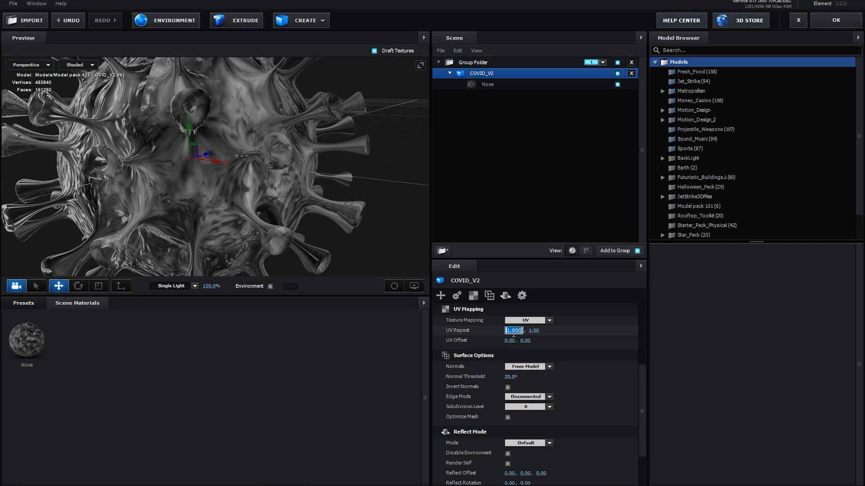
left_click(529, 321)
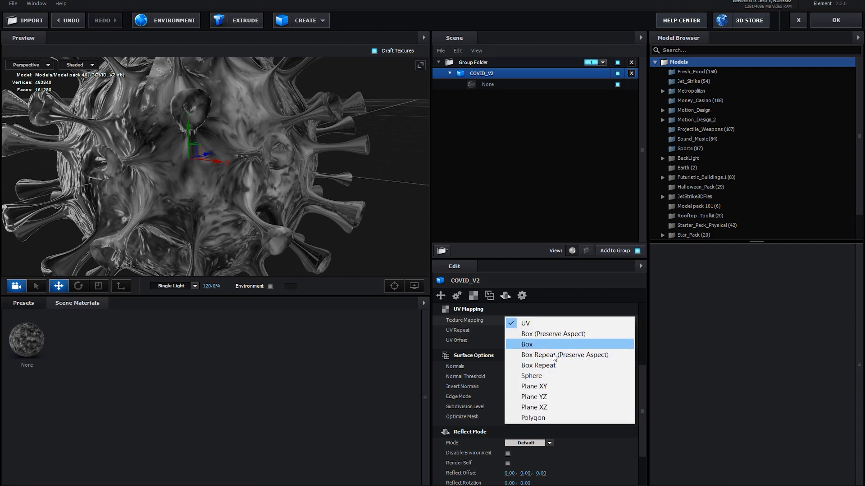
left_click(547, 366)
- Set the model's UV Repeat to 2.00 in both directions
left_click(509, 331)
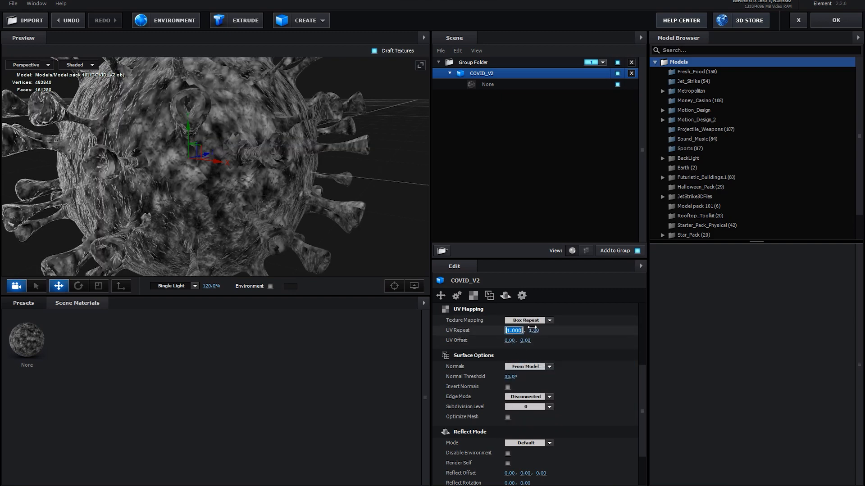
key("Tab")
type("2")
key("Return")
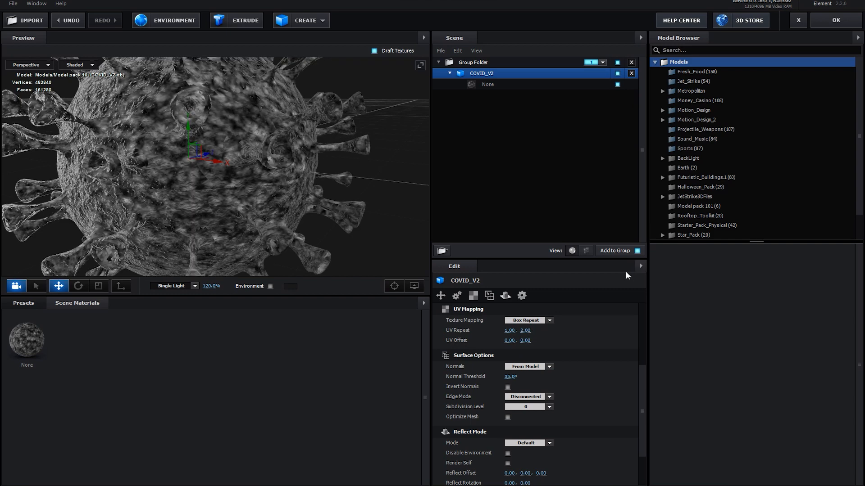
left_click(513, 333)
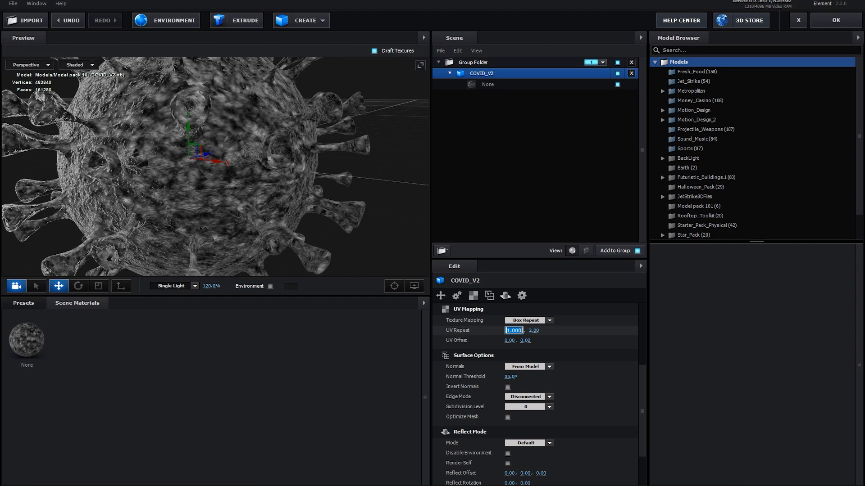
type("2")
key("Return")
- Examine the box-mapped texture on the virus surface and spikes from several angles, both up close and from farther away
scroll(366, 207, "down", 4)
left_click_drag(366, 207, 272, 170)
scroll(289, 169, "up", 5)
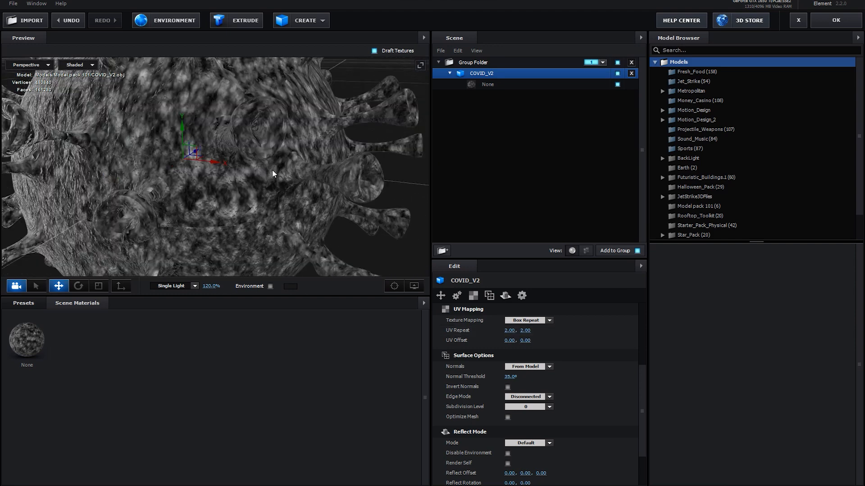
scroll(275, 168, "up", 4)
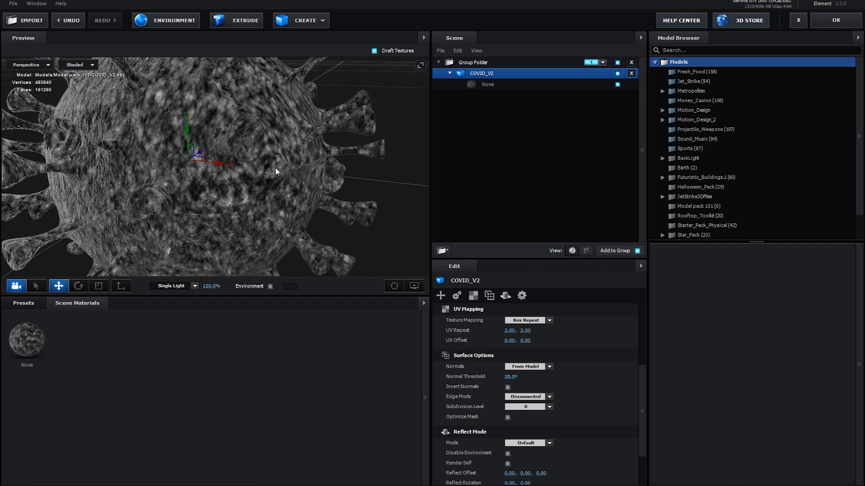
scroll(244, 170, "down", 4)
left_click_drag(244, 170, 416, 200)
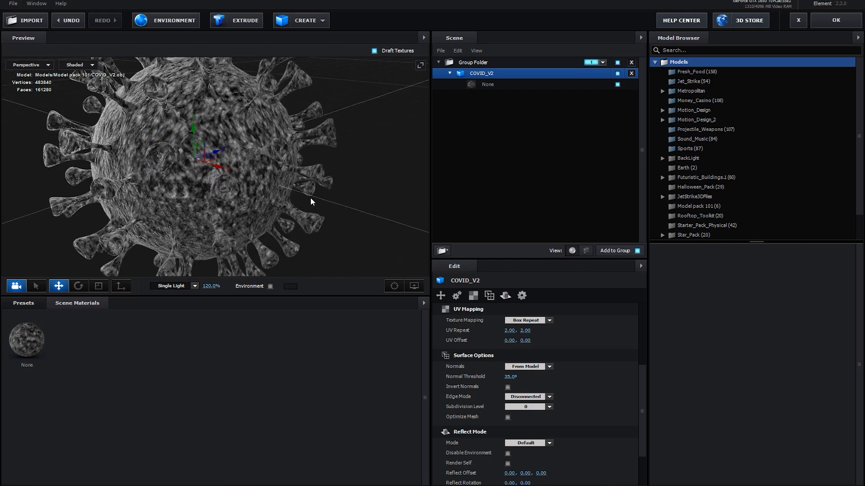
scroll(293, 183, "down", 4)
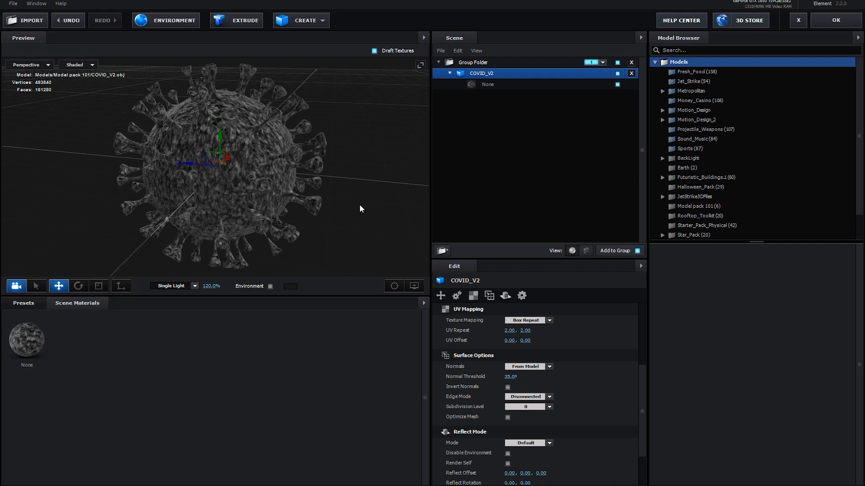
mouse_move(293, 210)
left_mouse_down()
mouse_move(244, 214)
mouse_move(300, 199)
left_mouse_up()
scroll(250, 208, "up", 3)
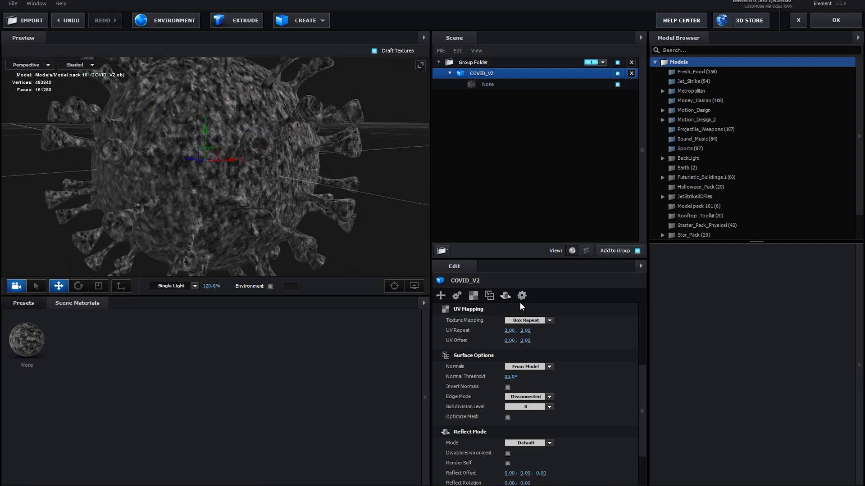
- Set the diffuse color of the COVID_V2 model's material to dark red AB0000
left_click(517, 82)
scroll(517, 390, "down", 1)
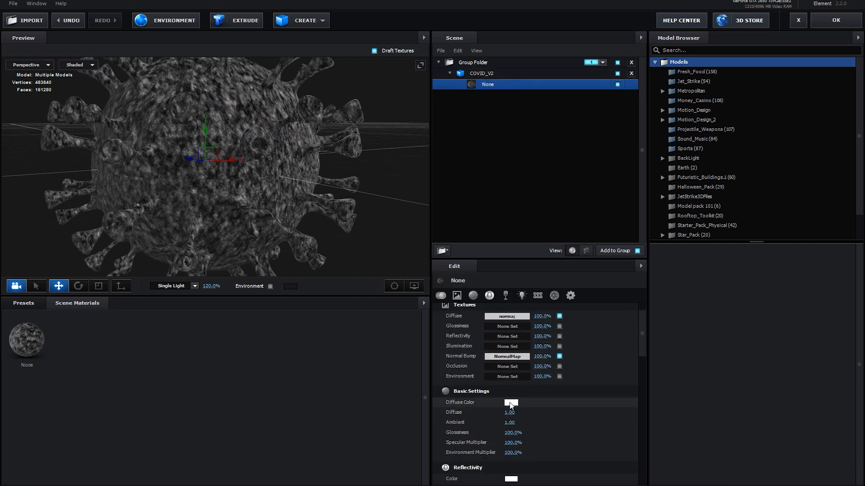
left_click(511, 402)
left_click(552, 413)
left_click(536, 389)
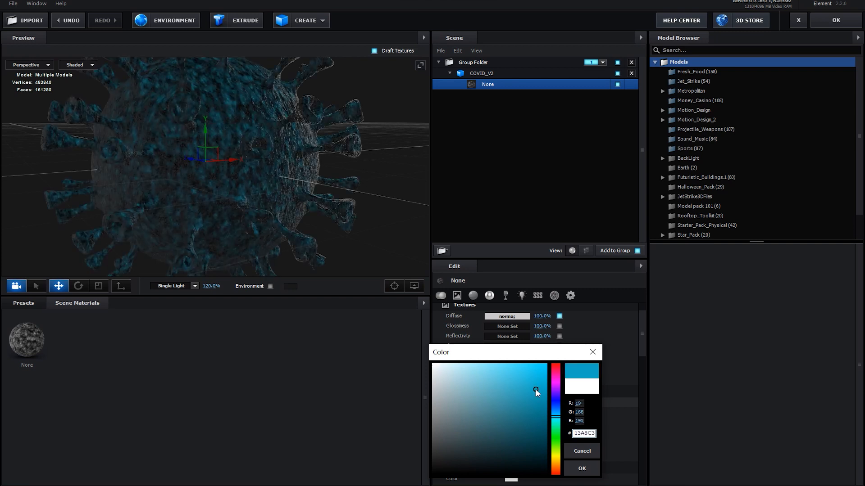
left_click_drag(553, 416, 557, 373)
left_click_drag(515, 396, 552, 400)
left_click(581, 469)
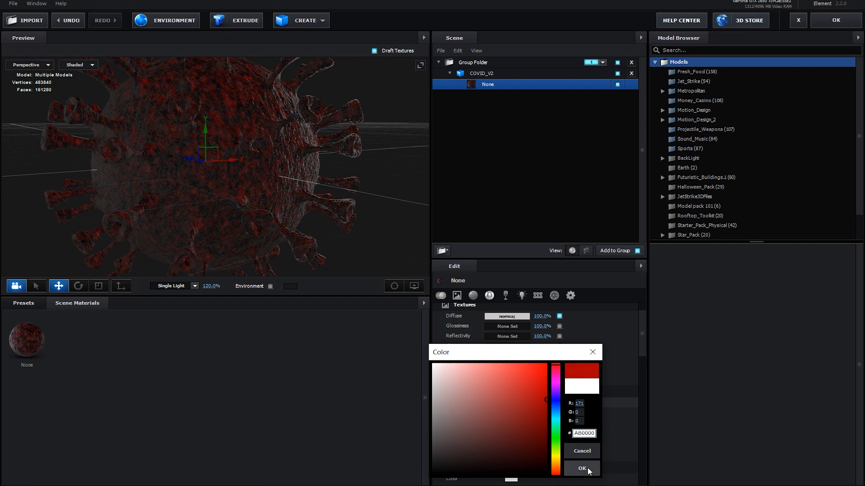
- Set the material's reflectivity color to very dark red 360000 and its reflectivity intensity to 58%
scroll(601, 415, "down", 3)
left_click(512, 418)
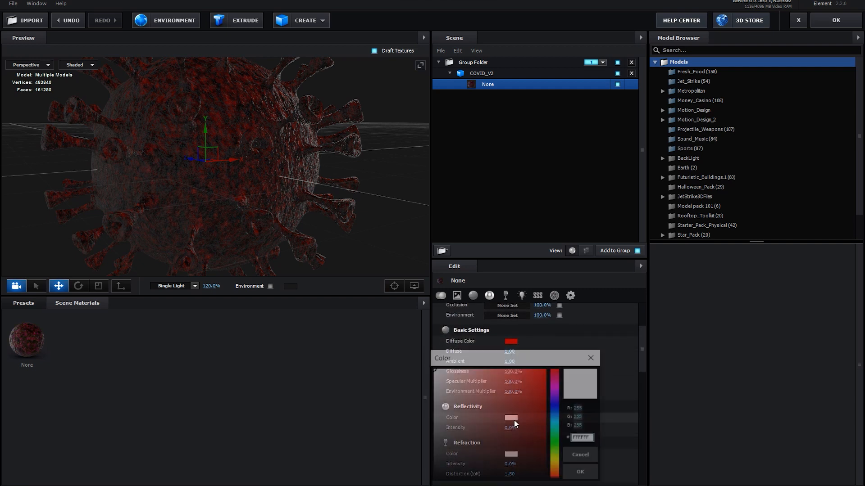
left_click_drag(534, 428, 531, 403)
left_click(581, 473)
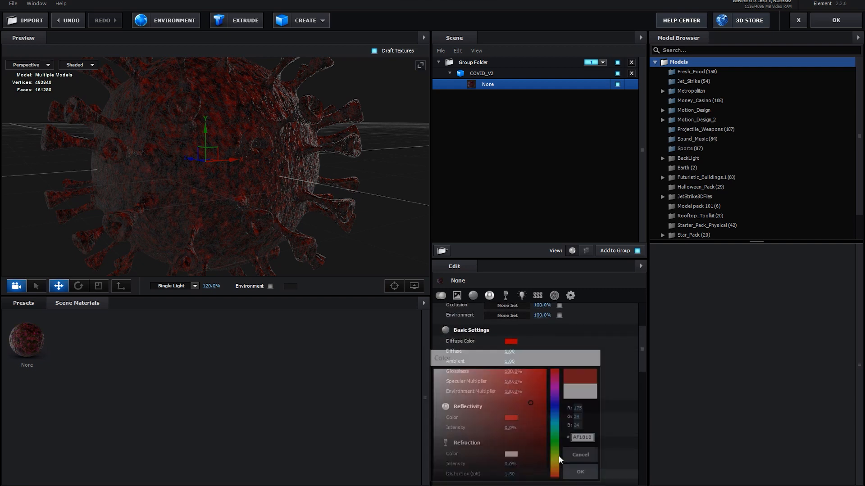
left_click(517, 418)
mouse_move(540, 404)
left_mouse_down()
mouse_move(547, 436)
mouse_move(579, 457)
left_mouse_up()
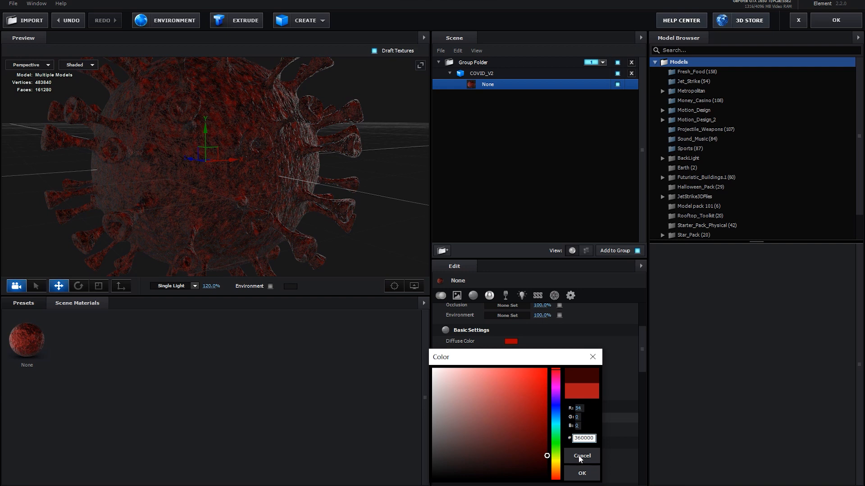
left_click(582, 474)
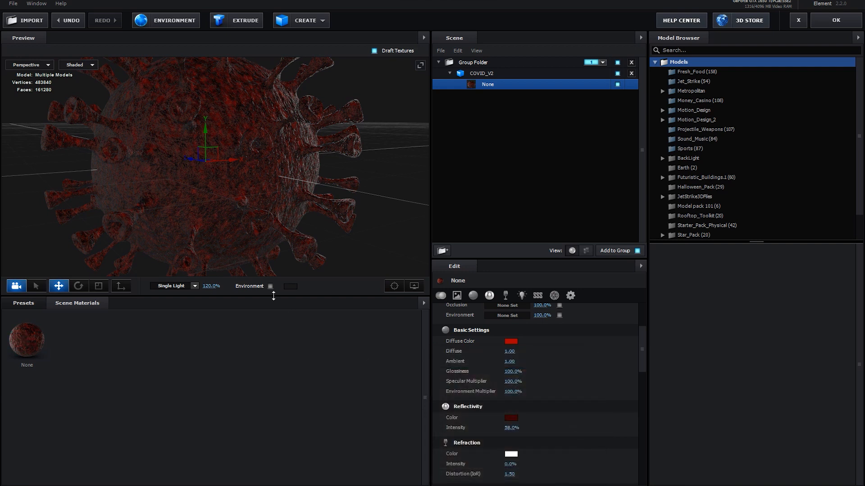
- Set the material's illumination color to orange and its illumination intensity to 5%
scroll(540, 406, "down", 2)
scroll(522, 420, "down", 2)
left_click(511, 439)
left_click_drag(556, 475, 673, 349)
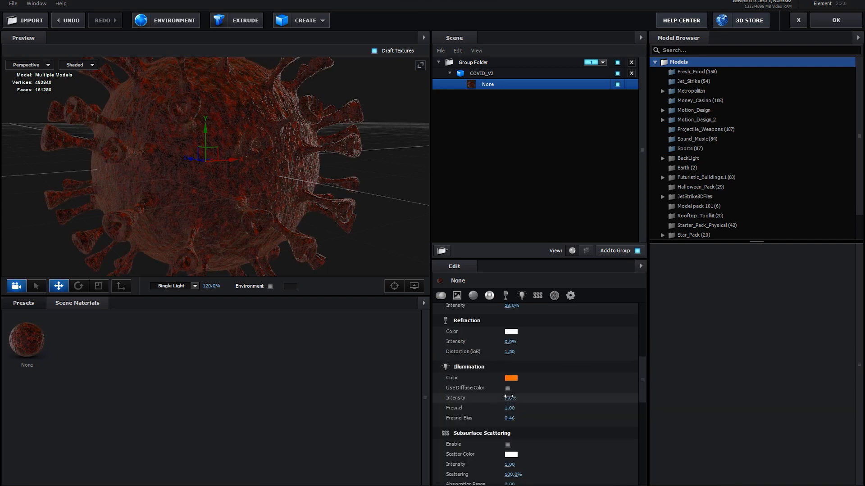
left_click(511, 398)
type("5")
key("Return")
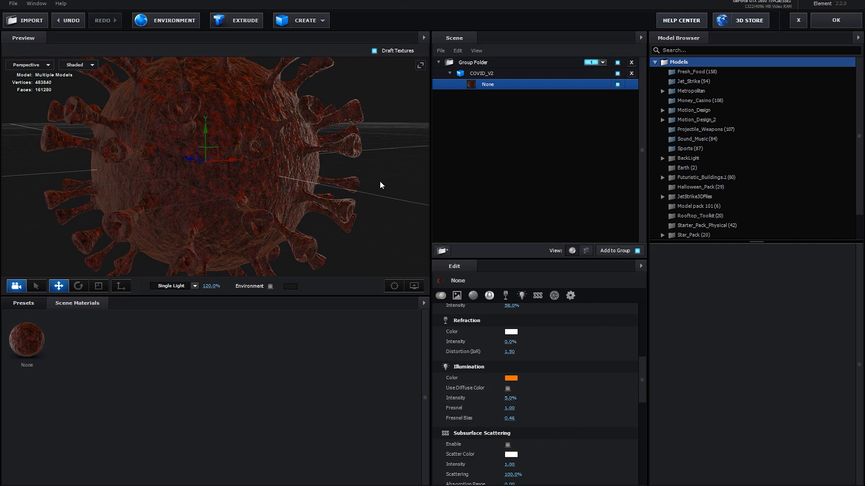
- Copy the material's diffuse texture norma;.jpg into its Glossiness texture channel
scroll(315, 176, "down", 3)
left_click_drag(313, 175, 242, 173)
scroll(320, 188, "up", 6)
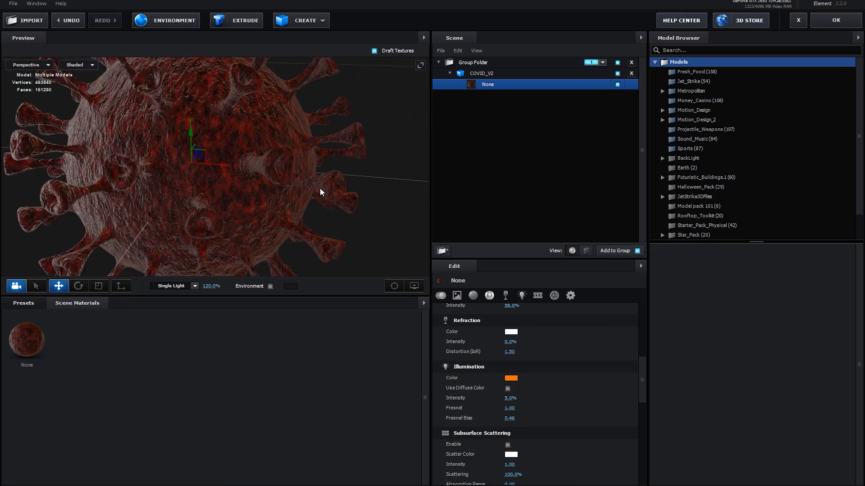
scroll(511, 345, "up", 5)
scroll(532, 356, "up", 2)
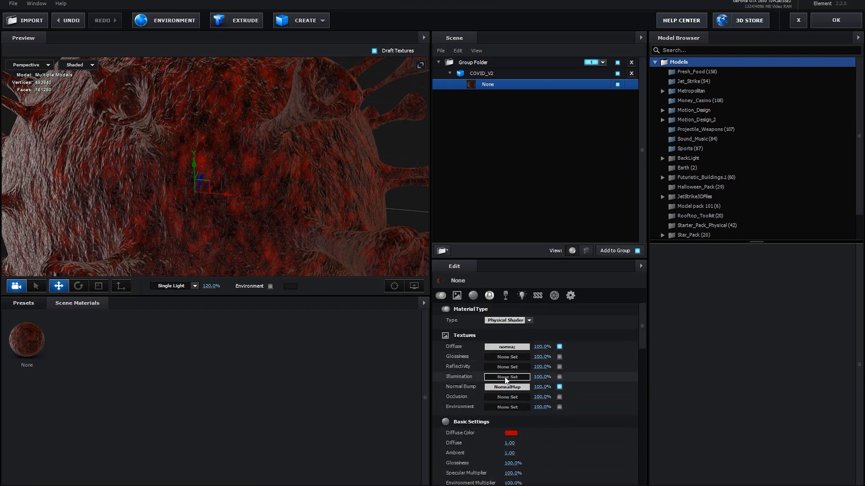
left_click(512, 347)
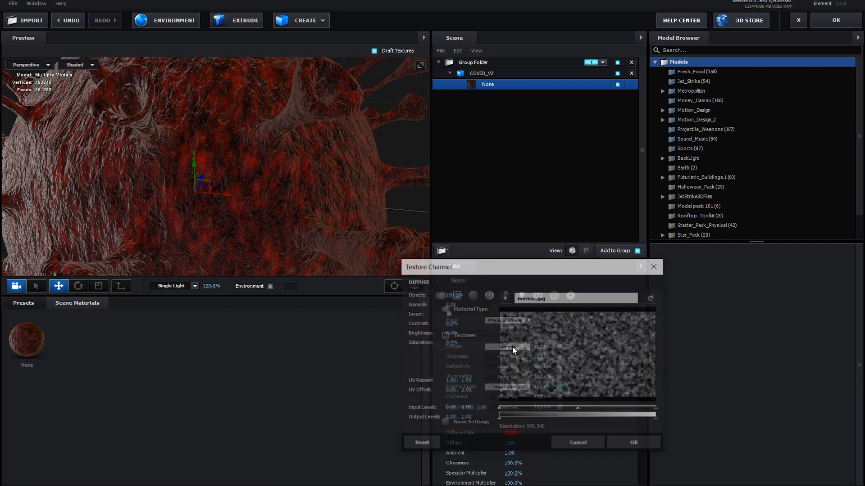
left_click(581, 444)
right_click(510, 352)
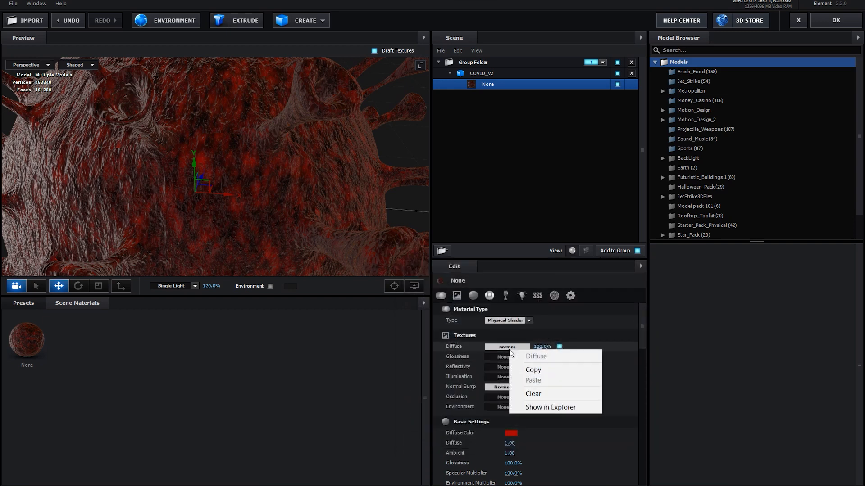
left_click(529, 367)
left_click(512, 357)
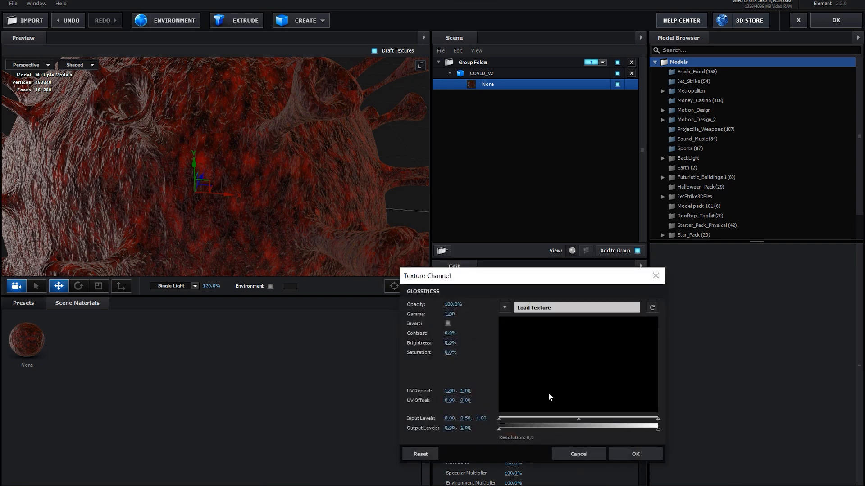
left_click(571, 452)
right_click(508, 356)
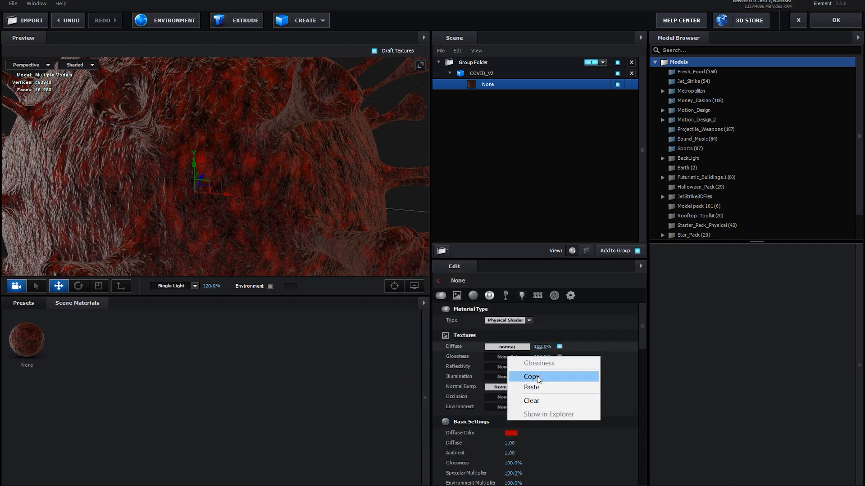
left_click(531, 387)
- Invert the norma;.jpg texture in the Glossiness channel
left_click(506, 357)
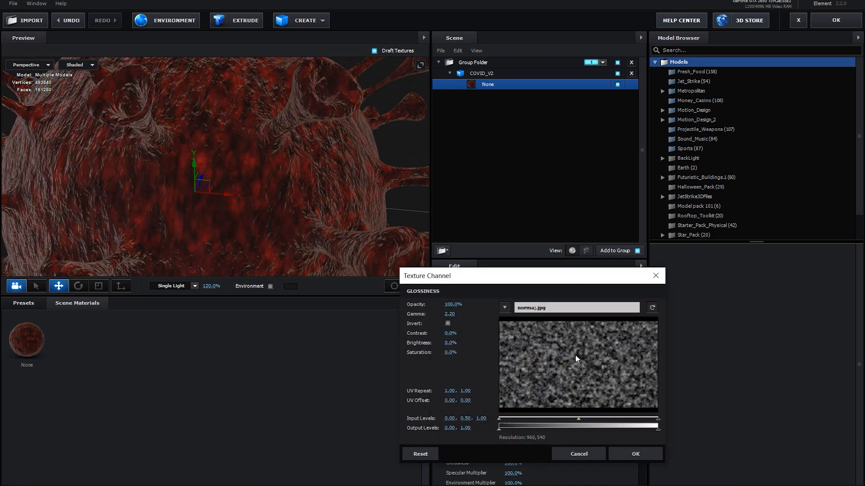
mouse_move(514, 422)
left_mouse_down()
mouse_move(548, 418)
mouse_move(526, 418)
mouse_move(527, 431)
mouse_move(510, 422)
left_mouse_up()
left_click_drag(518, 430, 495, 419)
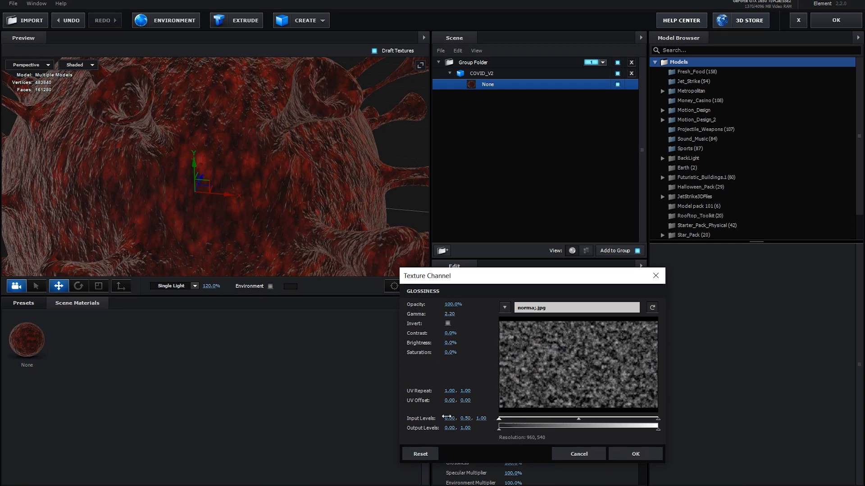
left_click(447, 323)
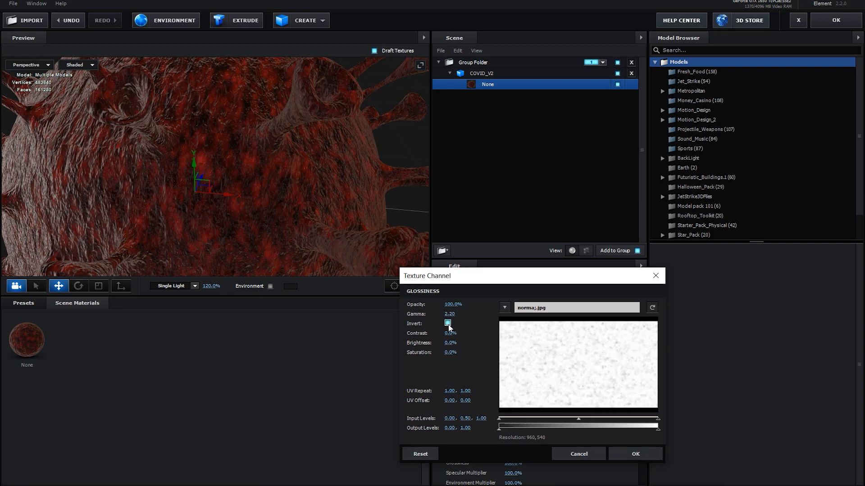
left_click(635, 454)
- Copy the inverted Glossiness texture into the material's Reflectivity channel
left_click_drag(282, 217, 324, 229)
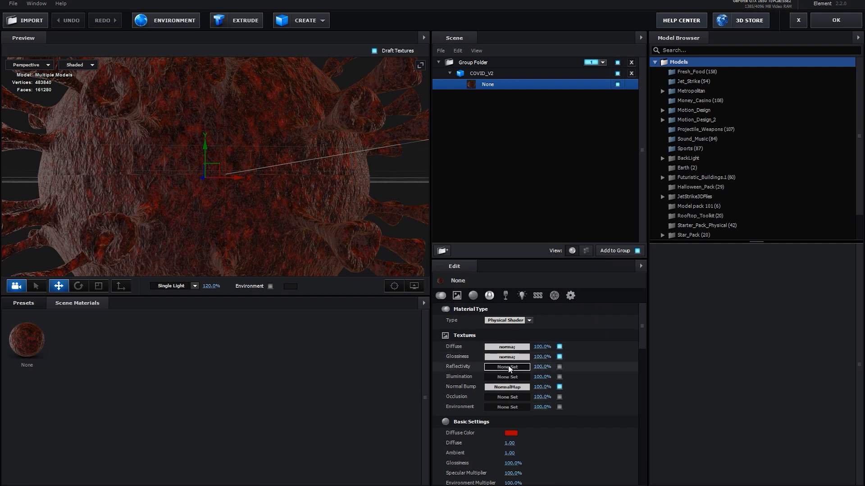
right_click(509, 366)
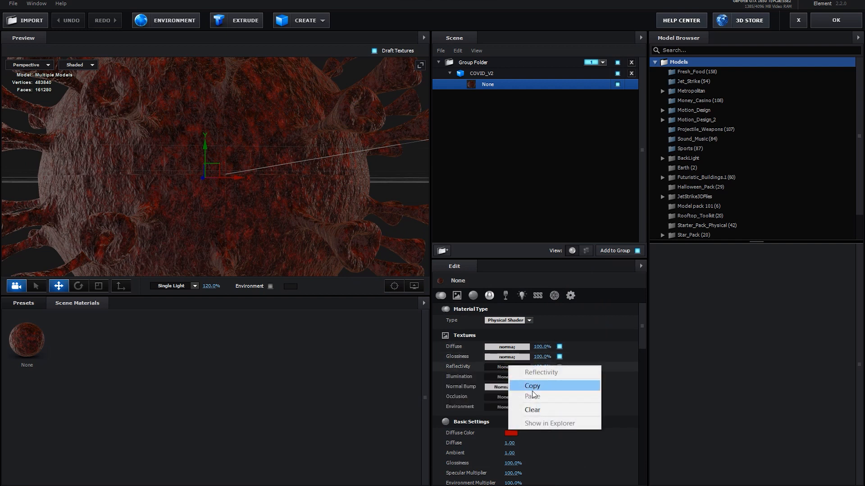
right_click(498, 355)
left_click(522, 377)
right_click(512, 368)
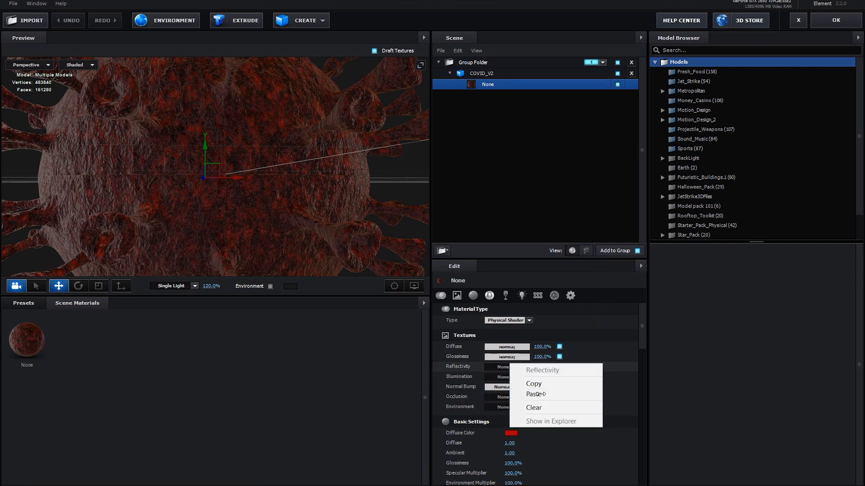
left_click(532, 398)
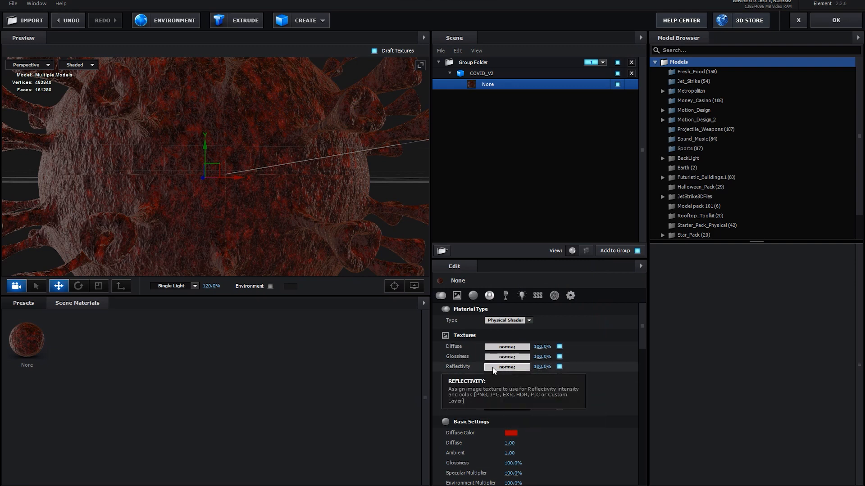
- Turn off inversion for the Reflectivity texture and raise its black input level to darken it
left_click(511, 367)
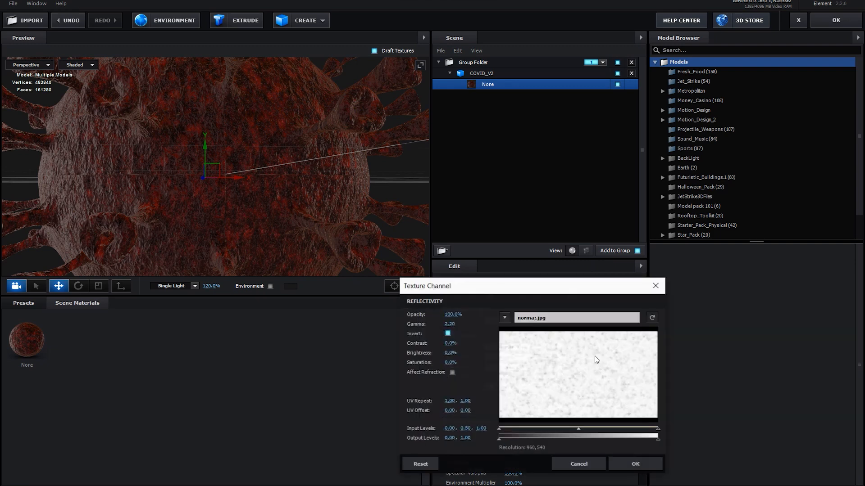
left_click(447, 334)
left_click_drag(500, 430, 553, 431)
mouse_move(492, 441)
left_mouse_down()
mouse_move(531, 442)
mouse_move(493, 443)
left_mouse_up()
left_click_drag(546, 432, 552, 431)
left_click(618, 464)
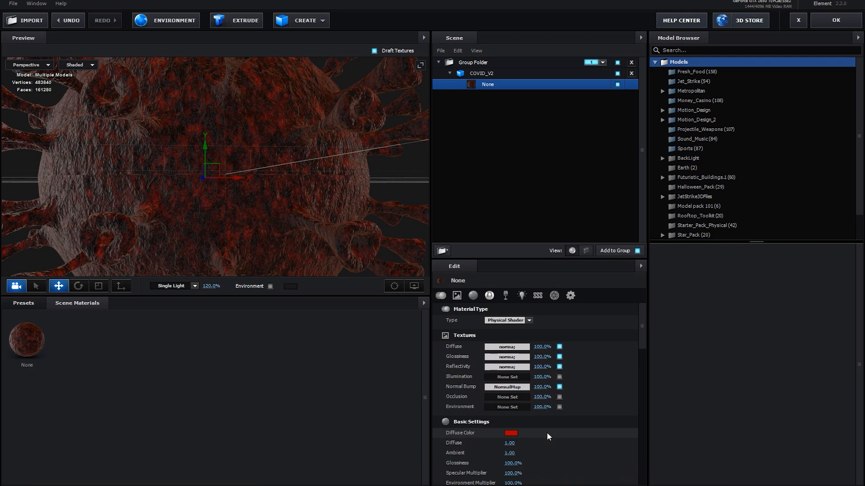
- Copy the material's norma;.jpg texture into its Occlusion channel and lower the channel's strength to 25%
left_click(515, 396)
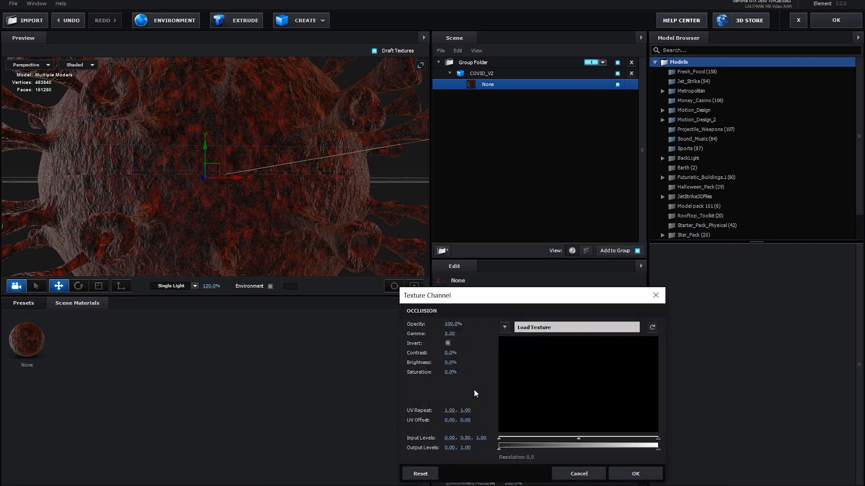
left_click(634, 474)
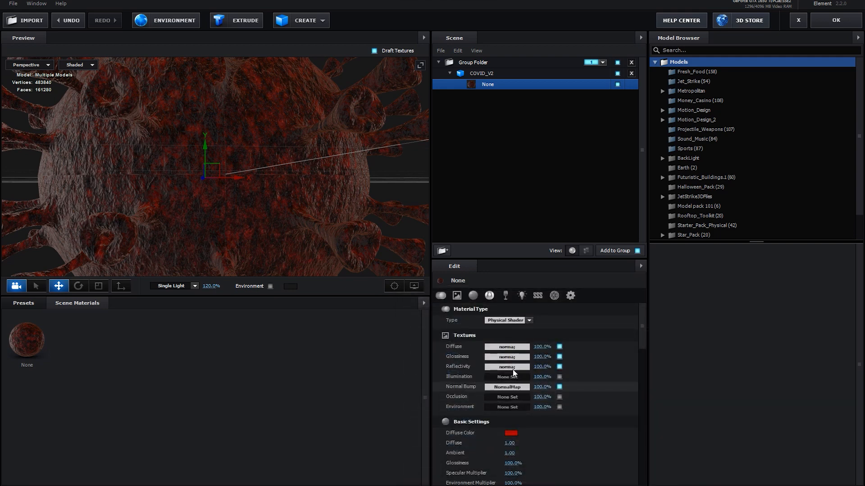
right_click(511, 388)
left_click(536, 368)
right_click(511, 400)
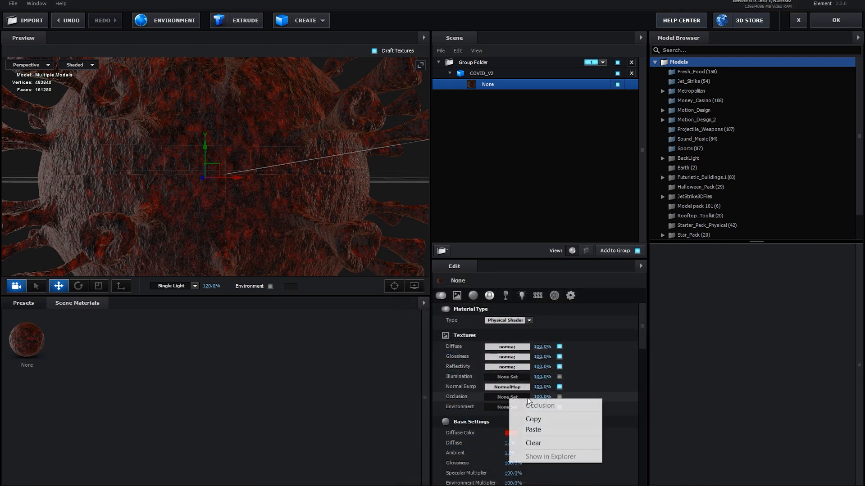
left_click(542, 429)
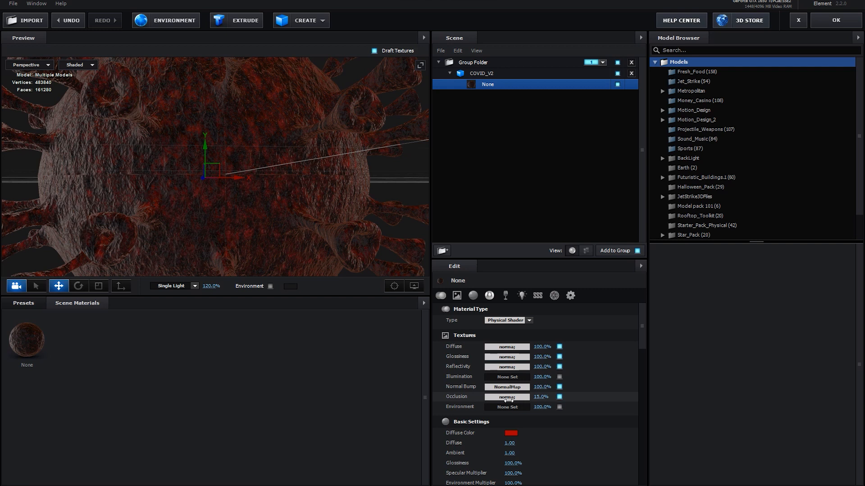
- Copy the norma;.jpg texture into the Illumination channel and lower its white input level to brighten it
right_click(509, 377)
left_click(531, 407)
left_click(507, 377)
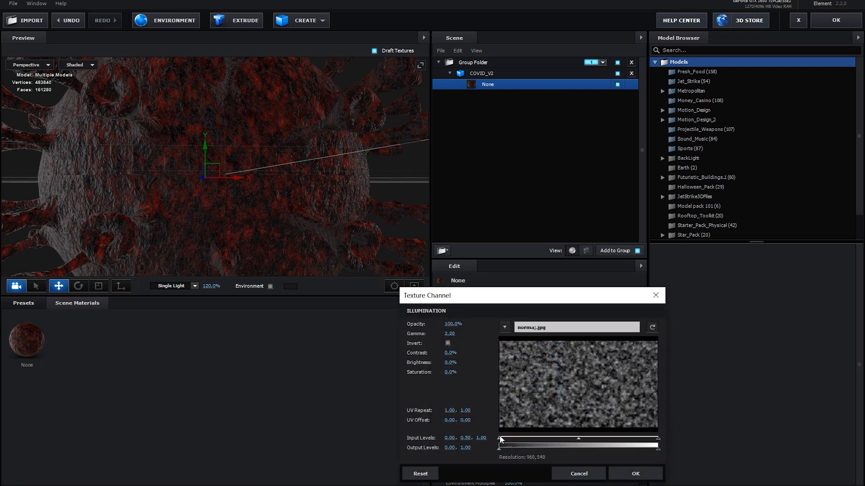
left_click_drag(653, 441, 531, 445)
left_click(631, 473)
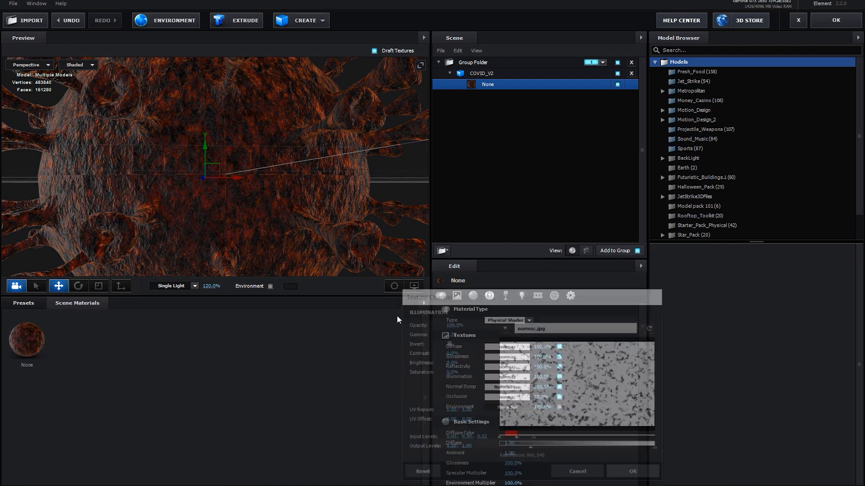
- Check the virus surface up close and set the material's Diffuse value to 2.00 in its basic settings
scroll(331, 208, "down", 5)
left_click_drag(329, 207, 384, 204)
scroll(261, 196, "up", 5)
left_click_drag(261, 196, 282, 214)
scroll(283, 236, "up", 5)
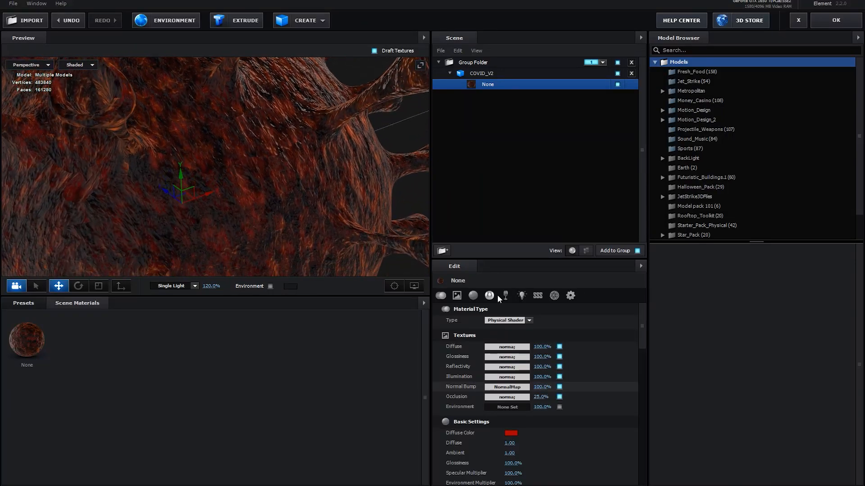
scroll(519, 426, "down", 1)
scroll(519, 425, "down", 3)
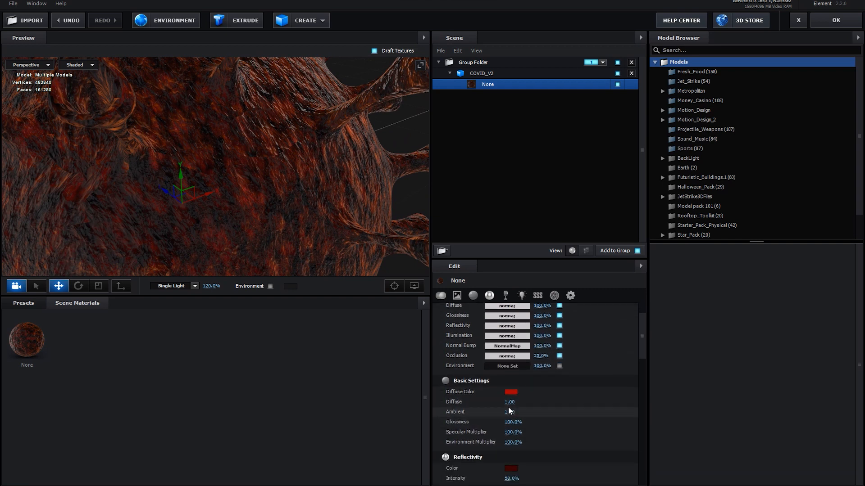
left_click(510, 382)
type("2")
key("Return")
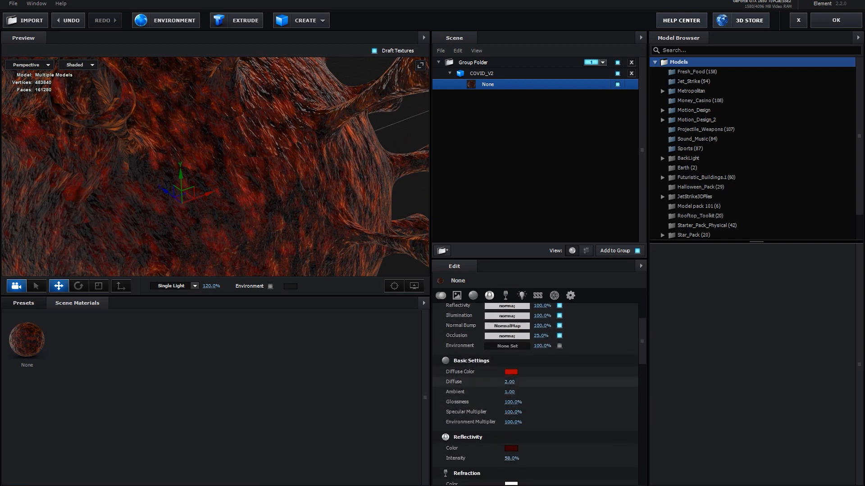
- Darken the material's red diffuse color, set its Reflectivity intensity to 100%, and apply the Element scene setup
left_click(511, 373)
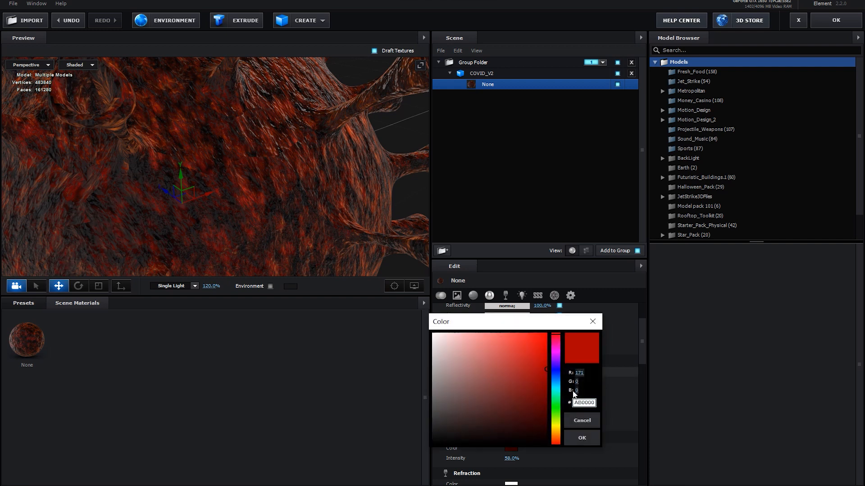
left_click_drag(547, 370, 547, 389)
left_click(598, 438)
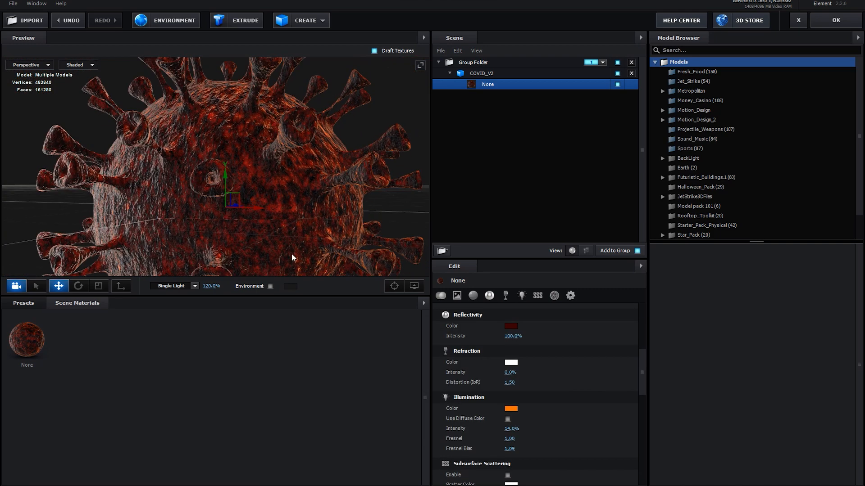
left_click(836, 20)
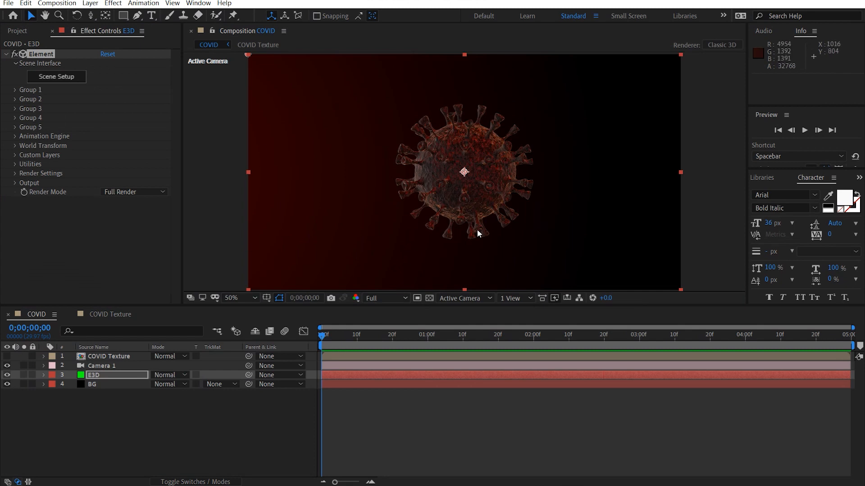
- Reposition the composition camera for a close-up with the virus filling the left half of the frame
key("c")
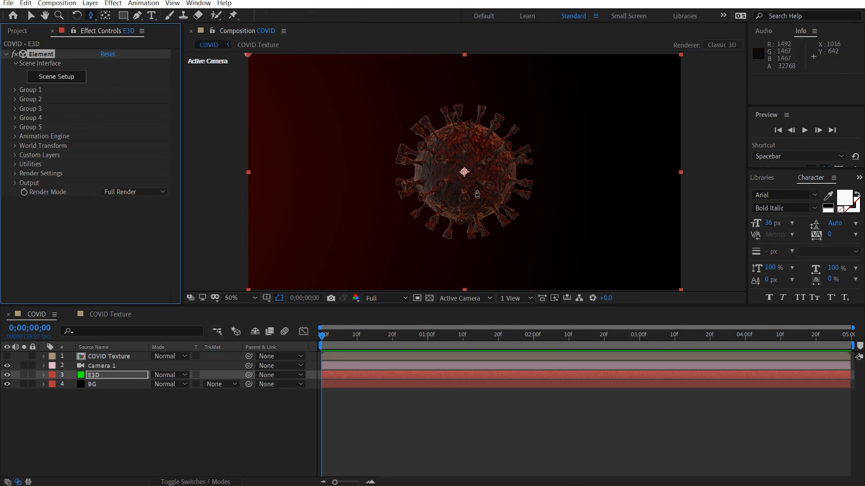
key("c")
left_click_drag(484, 196, 425, 153)
key("c")
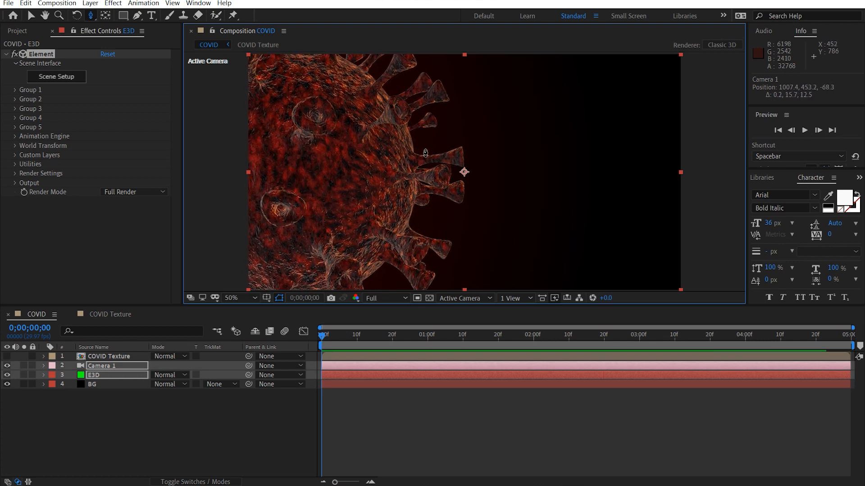
key("v")
left_click(685, 245)
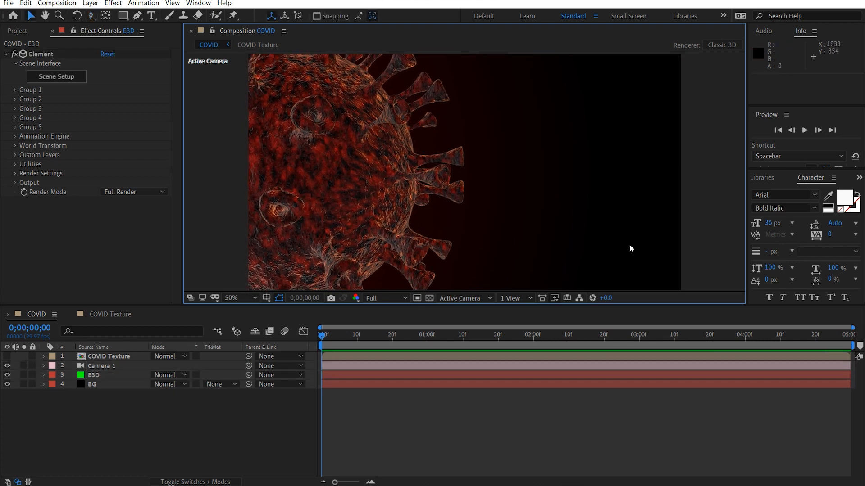
- Add a Parallel light layer to the COVID composition
left_click(128, 413)
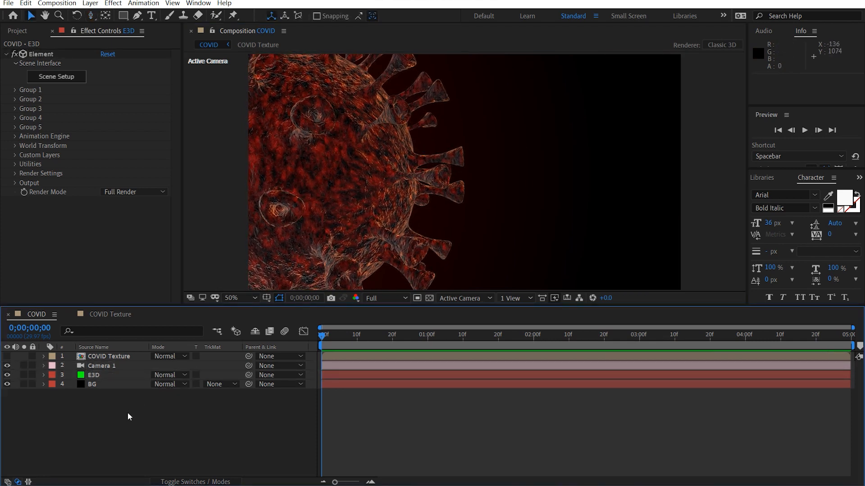
key("ctrl+alt+shift+l")
left_click(182, 120)
left_click(185, 129)
left_click(180, 351)
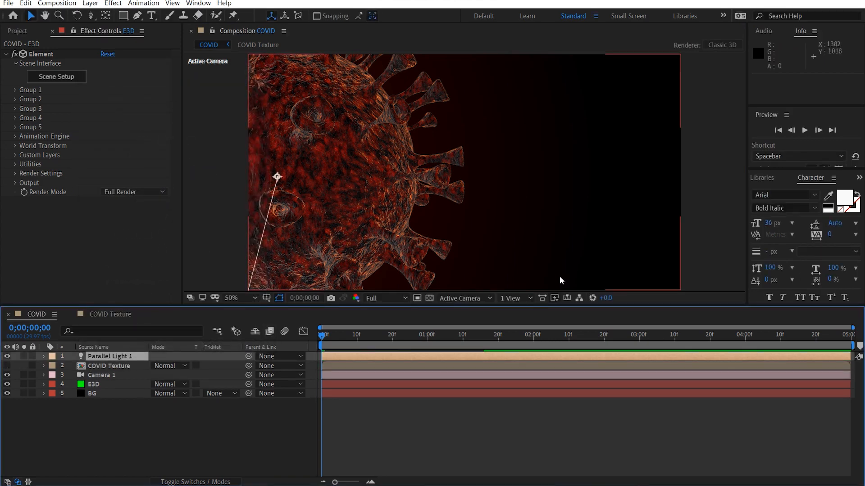
- Set the parallel light's Z position to 0
key("comma")
key("comma")
key("p")
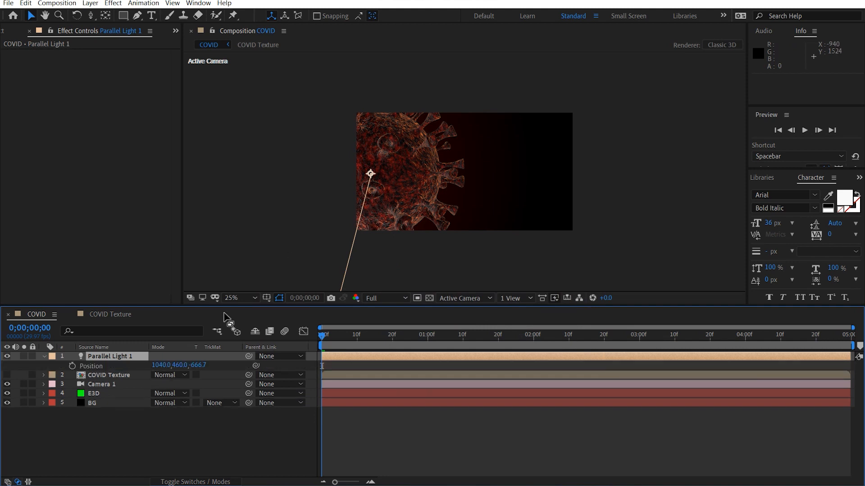
left_click(203, 365)
type("0")
key("Return")
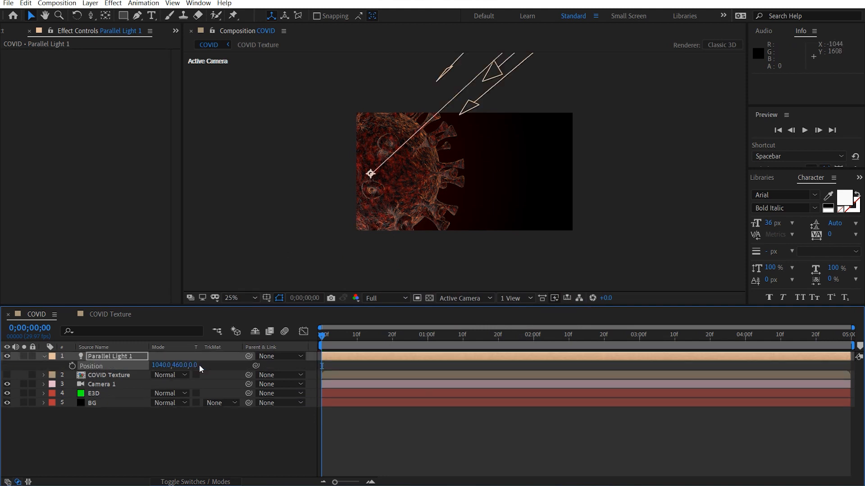
- Move the parallel light to about 1094.9, 471.4, -15.3 so it shines on the virus from the upper right
key("comma")
left_click_drag(508, 117, 479, 153)
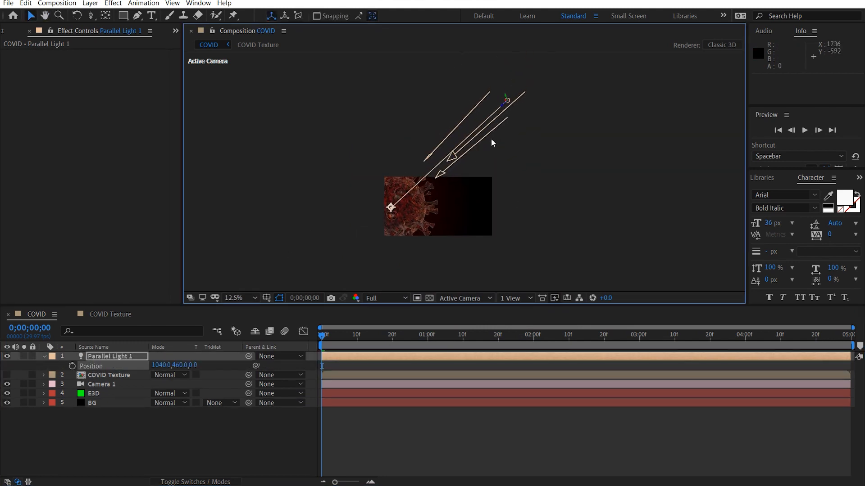
left_click_drag(508, 101, 587, 149)
key("period")
left_click_drag(430, 193, 470, 157)
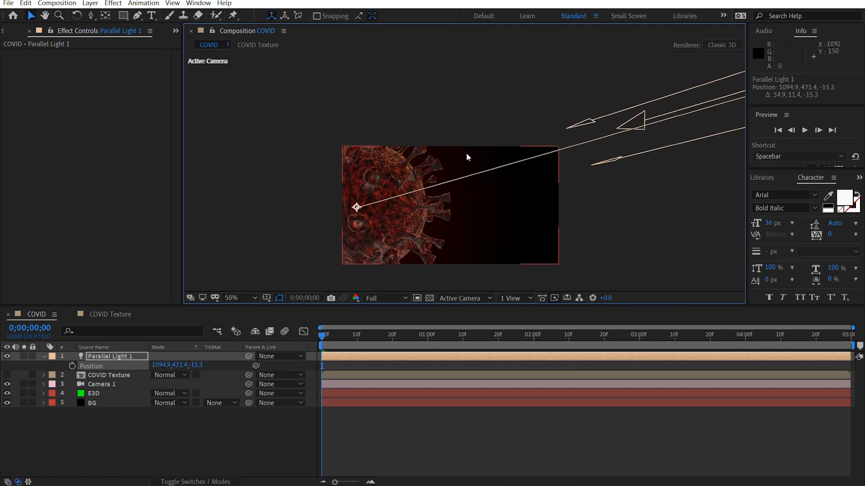
key("period")
left_click_drag(388, 188, 426, 133)
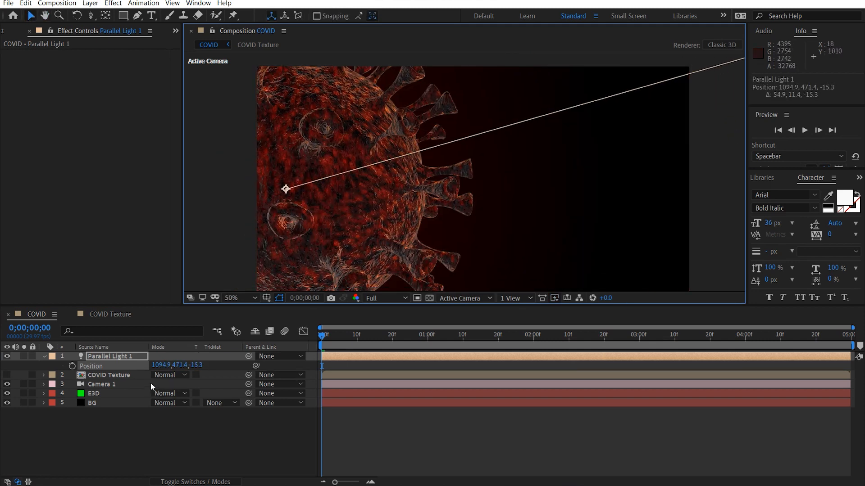
- Raise the parallel light's intensity to 217% and move its point of interest to the virus's right edge
key("t")
left_click_drag(157, 376, 214, 380)
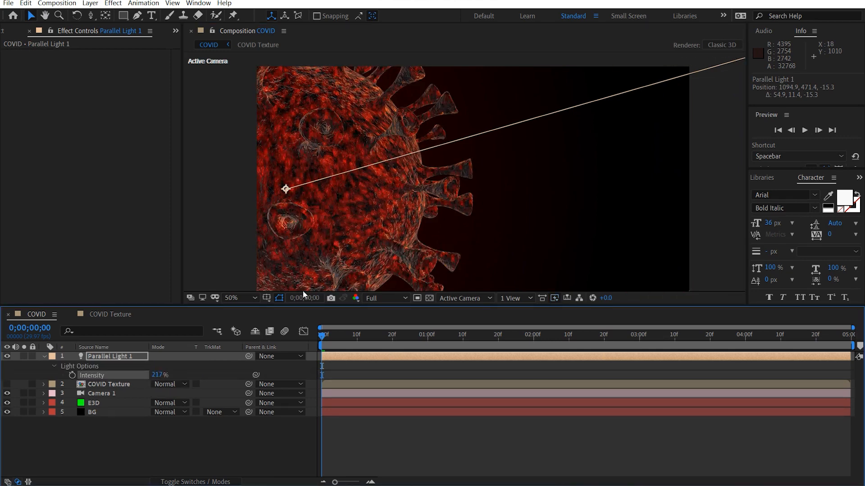
left_click_drag(287, 189, 414, 152)
- Duplicate the parallel light and move the copy to about 955.1, 459.5, 2.1, shining from the virus's upper left
key("h")
left_click_drag(436, 205, 386, 201)
key("v")
key("comma")
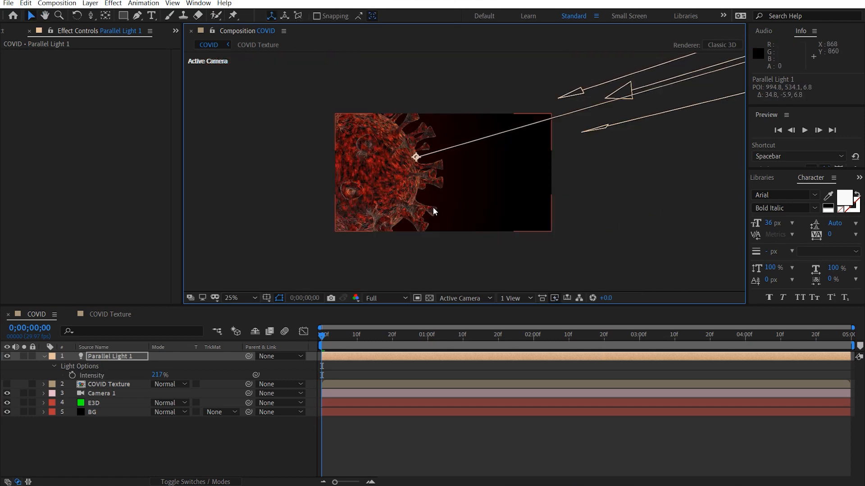
key("ctrl+d")
key("h")
left_click_drag(497, 126, 461, 197)
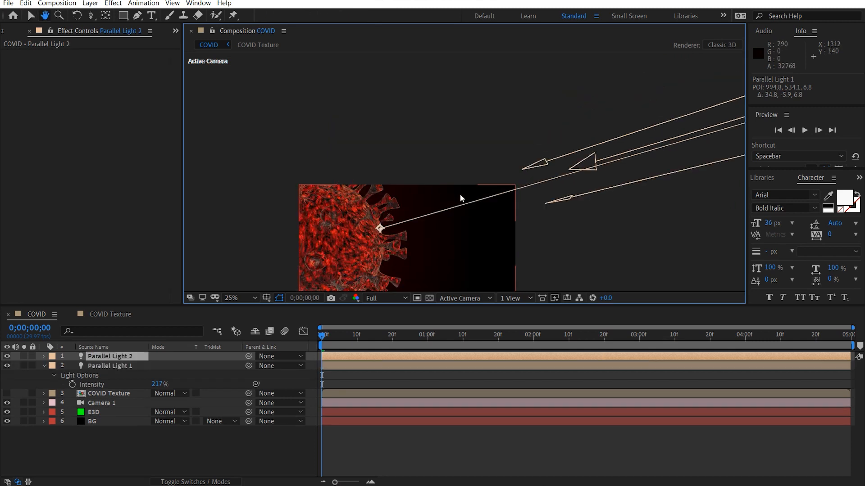
key("v")
scroll(650, 146, "down", 1)
left_click_drag(625, 143, 310, 117)
left_click_drag(379, 196, 421, 169)
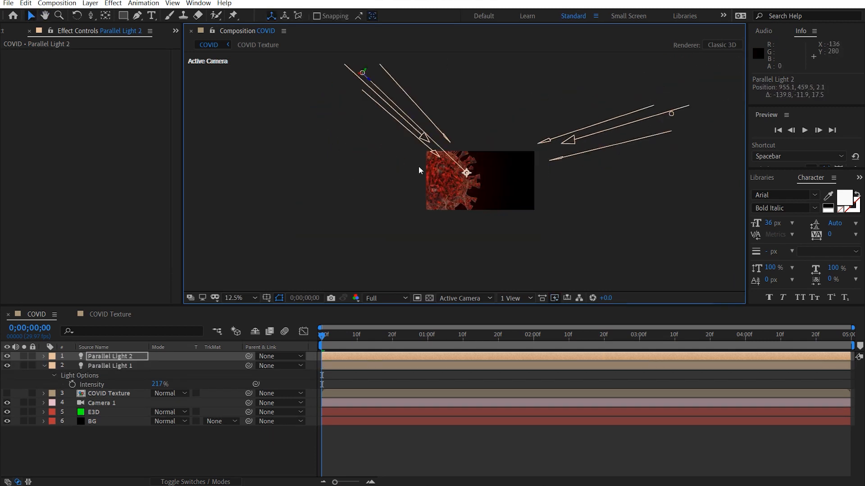
- Set the intensity of Parallel Light 2 to 100% and collapse the properties of both lights
scroll(420, 171, "up", 3)
key("t")
left_click_drag(157, 375, 108, 379)
type("100")
key("Return")
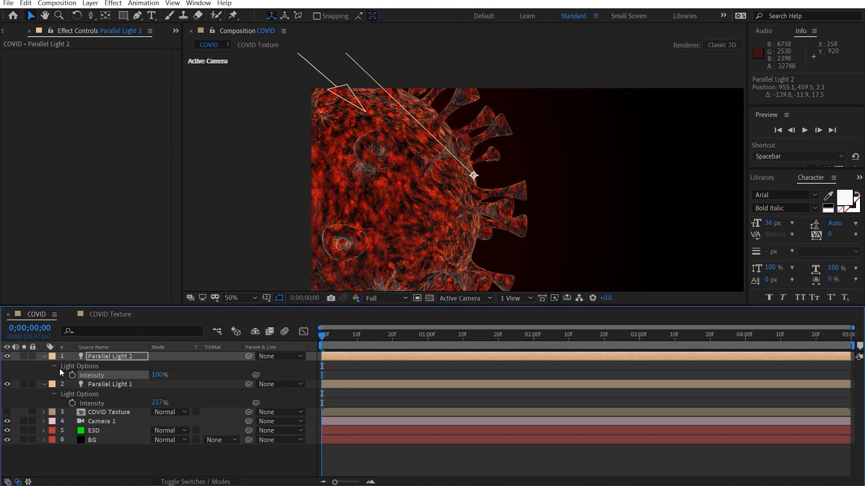
key("F2")
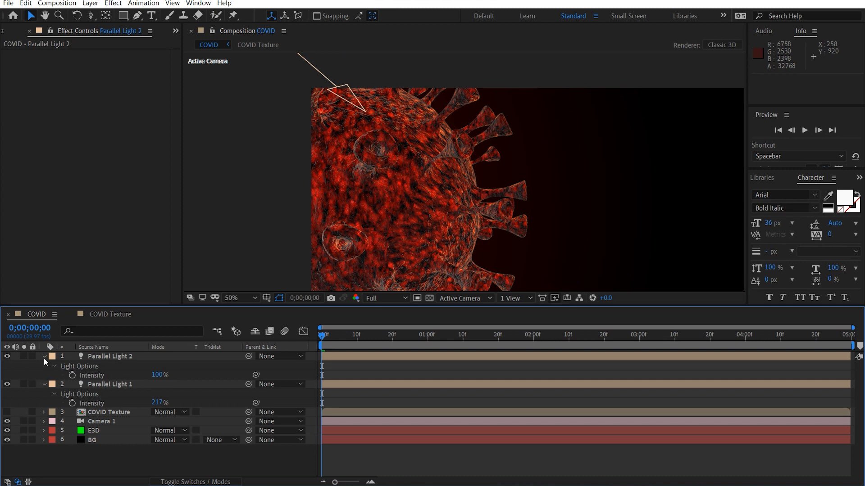
left_click(44, 358)
left_click(45, 367)
- Enable shadows in the Element render settings of the E3D layer
left_click(111, 403)
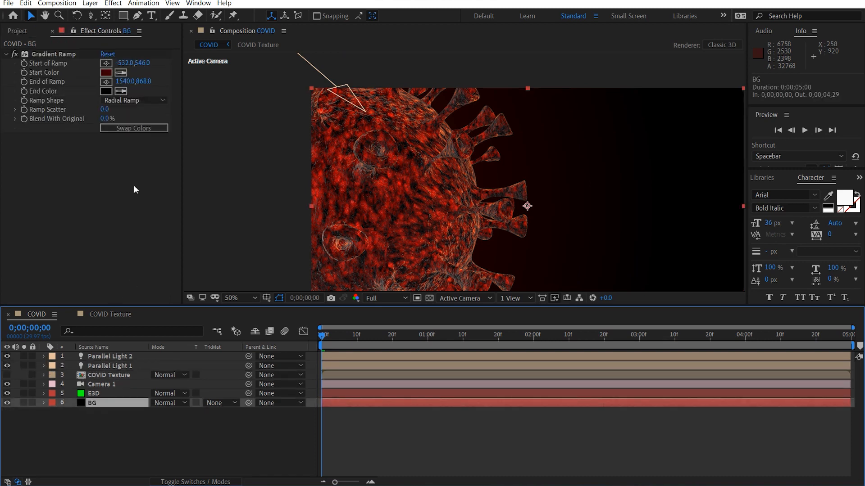
left_click(95, 393)
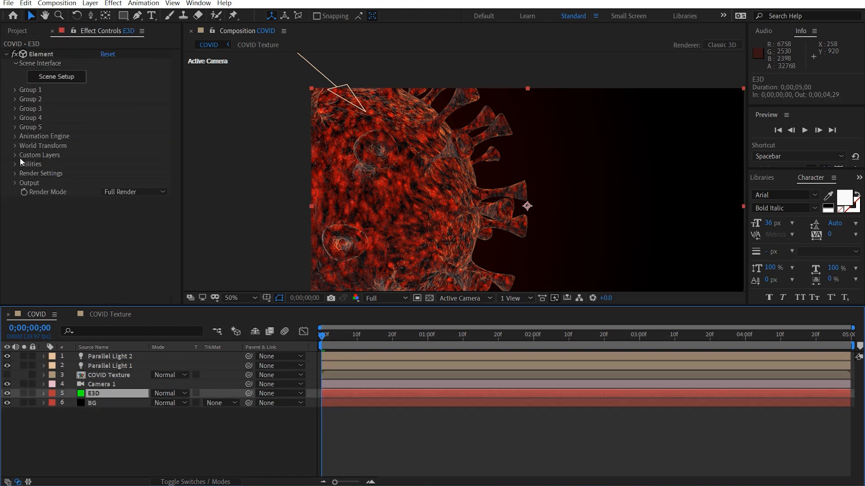
left_click(15, 173)
scroll(31, 202, "down", 2)
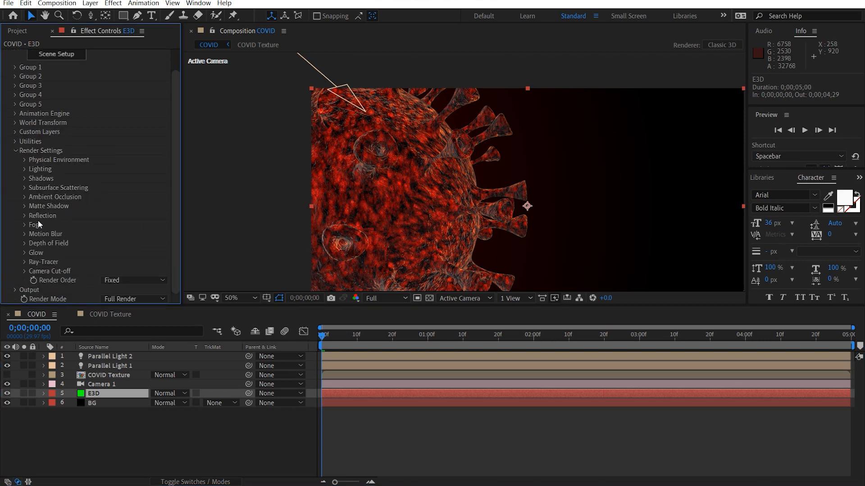
left_click(24, 178)
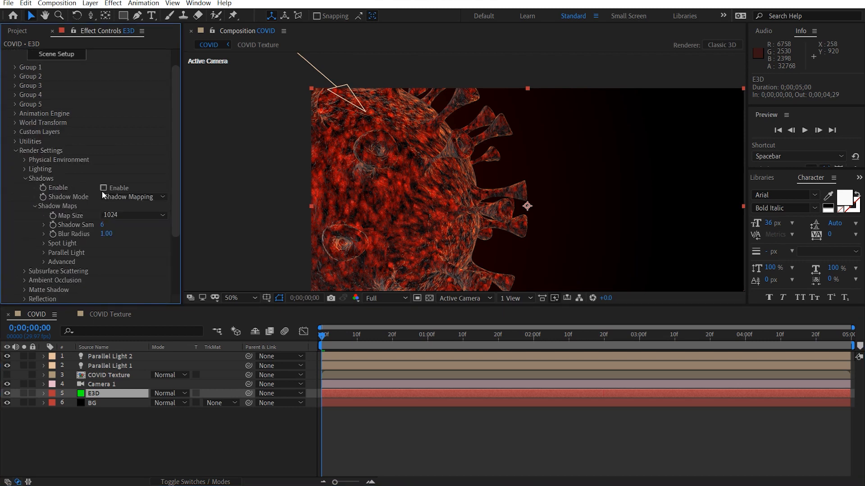
left_click(103, 187)
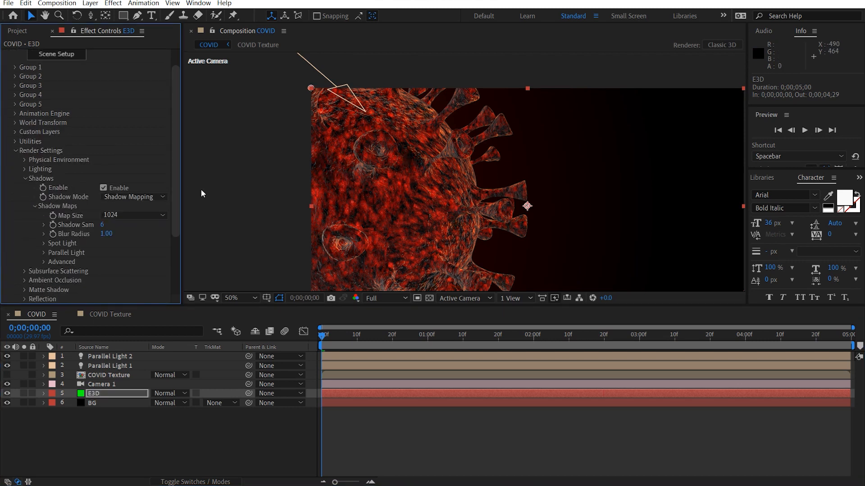
- Enable ambient occlusion in the E3D layer's Element render settings and raise the SSAO intensity to 5.0
left_click(27, 178)
left_click(24, 198)
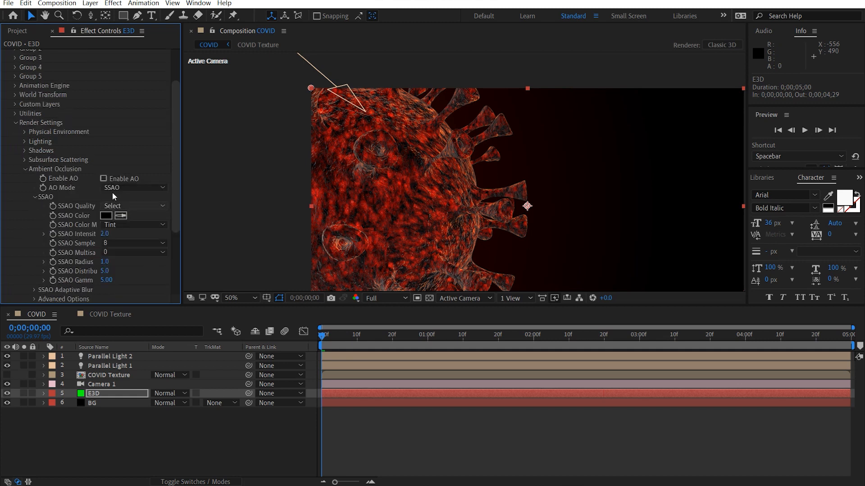
left_click_drag(104, 233, 200, 224)
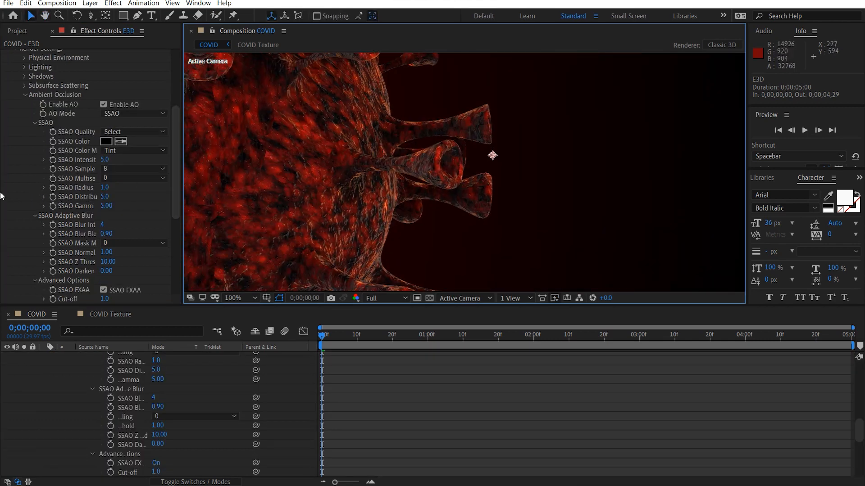
- Enable the noise deformation under Deform in the Particle Look settings of Group 1 on the E3D layer
scroll(37, 188, "up", 3)
left_click(26, 144)
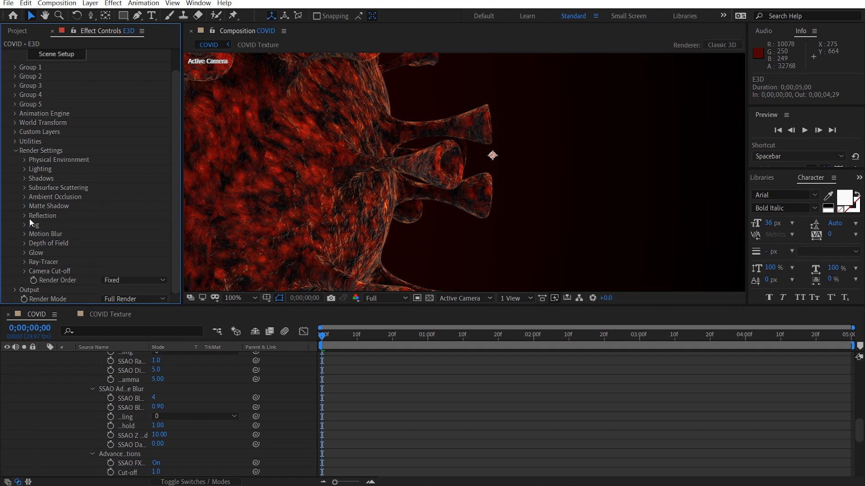
scroll(27, 115, "up", 2)
left_click(15, 90)
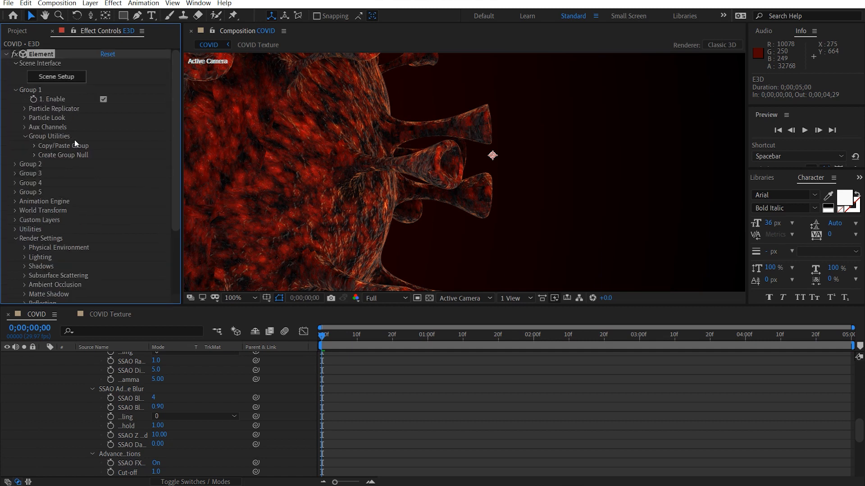
left_click(24, 118)
left_click(35, 201)
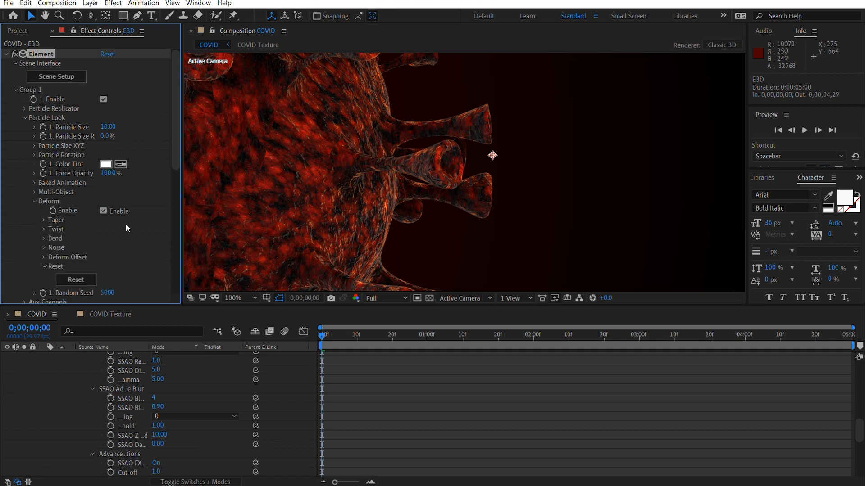
left_click(44, 246)
left_click(104, 234)
scroll(194, 353, "up", 15)
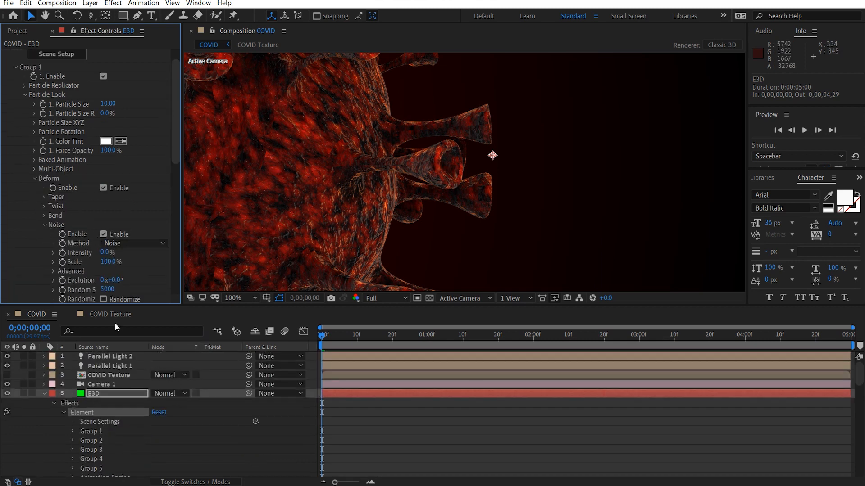
- Set the Group 1 noise deformation intensity to 5% and look over the virus surface up close
scroll(114, 280, "down", 2)
mouse_move(103, 203)
left_mouse_down()
mouse_move(116, 202)
mouse_move(101, 197)
left_mouse_up()
left_click(109, 204)
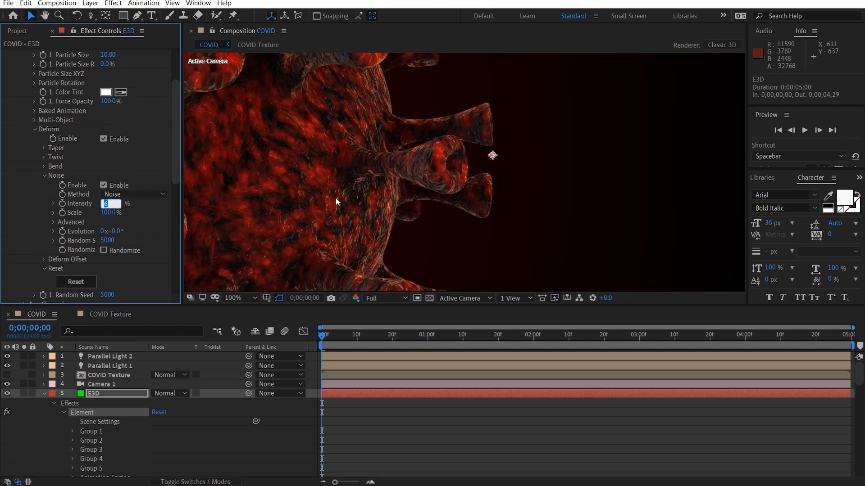
type("5")
key("Return")
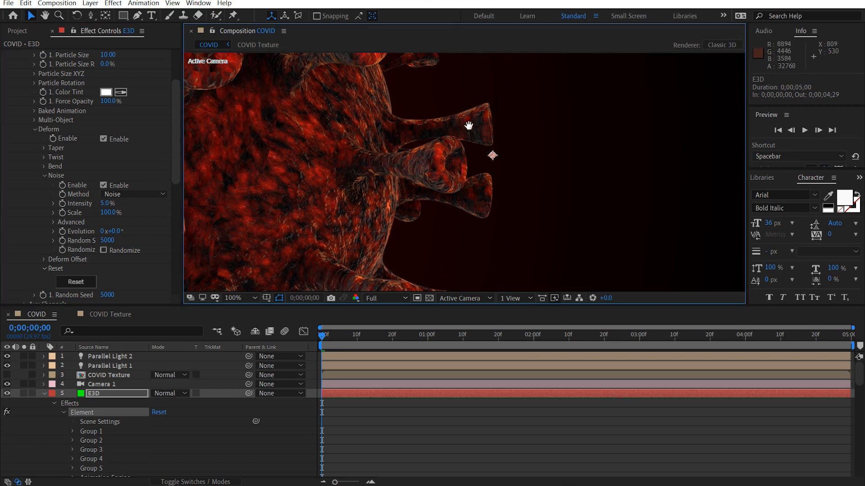
left_click_drag(424, 151, 469, 125)
scroll(458, 131, "up", 1)
left_click_drag(346, 158, 454, 182)
scroll(453, 181, "down", 1)
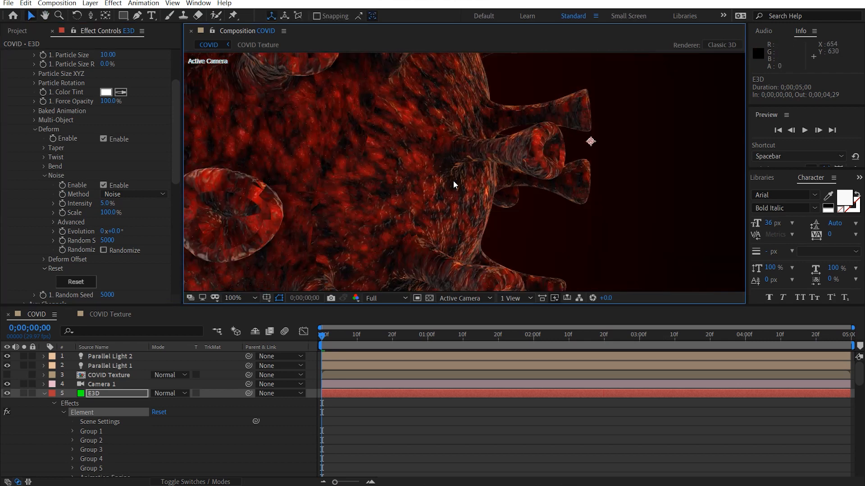
- Test the noise evolution up to about 1x+323° and reduce the noise scale to about 85%
scroll(107, 229, "down", 1)
left_click_drag(115, 210, 222, 211)
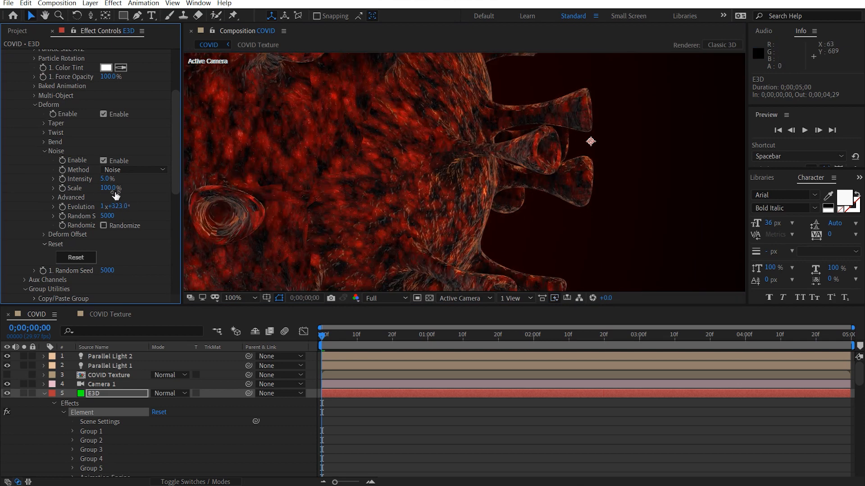
left_click_drag(100, 188, 41, 195)
- Test a noise intensity of 7.5%, and settle on 5% intensity with 84.4% scale and 36° evolution
left_click(106, 179)
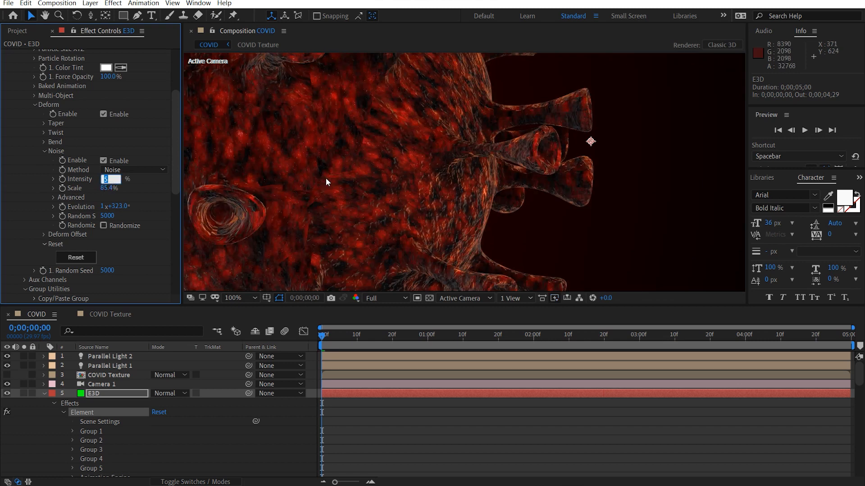
key("Return")
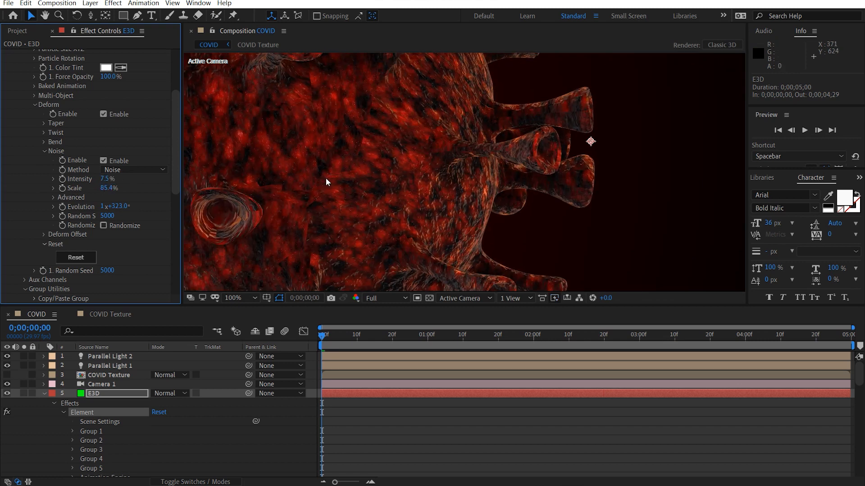
scroll(441, 168, "down", 2)
left_click_drag(430, 167, 383, 168)
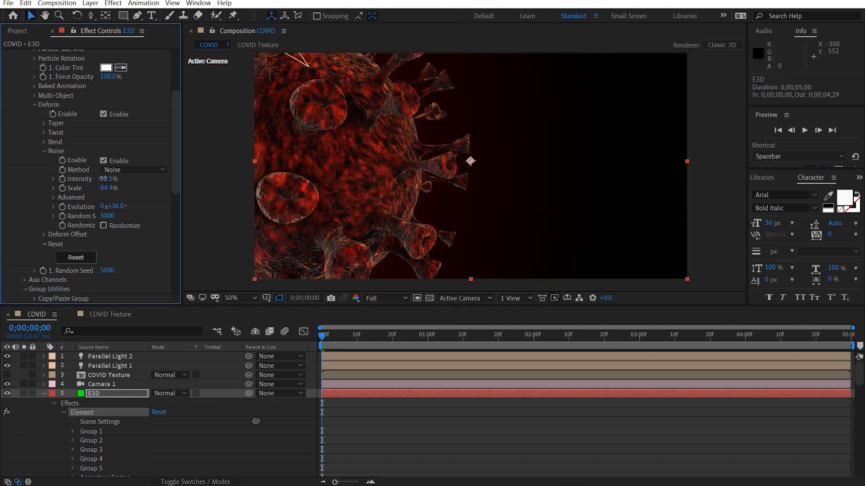
left_click(107, 179)
type("5")
key("Return")
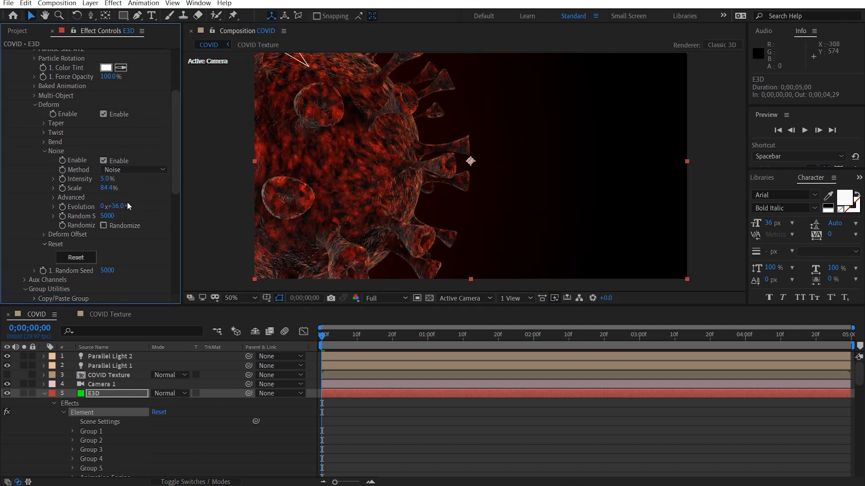
- Animate the noise evolution from 0x+36.0° at the first frame to 1x+36.0° at 0;00;04;29
key("End")
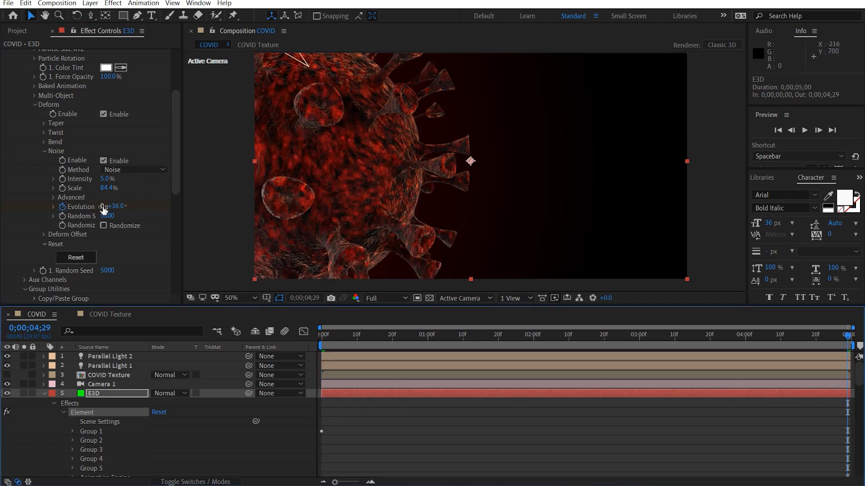
left_click(104, 207)
type("1")
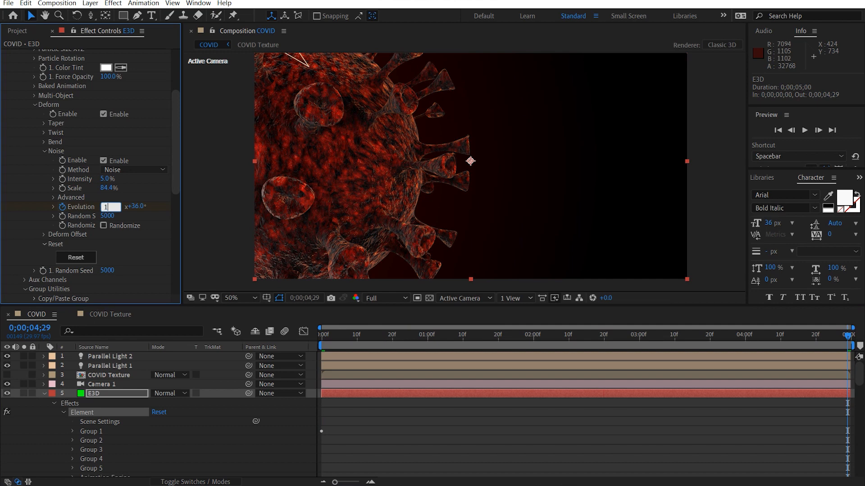
key("Return")
- Preview the noise animation from the first frame and park the time indicator at 0;00;01;01
left_click_drag(348, 336, 318, 336)
key("space")
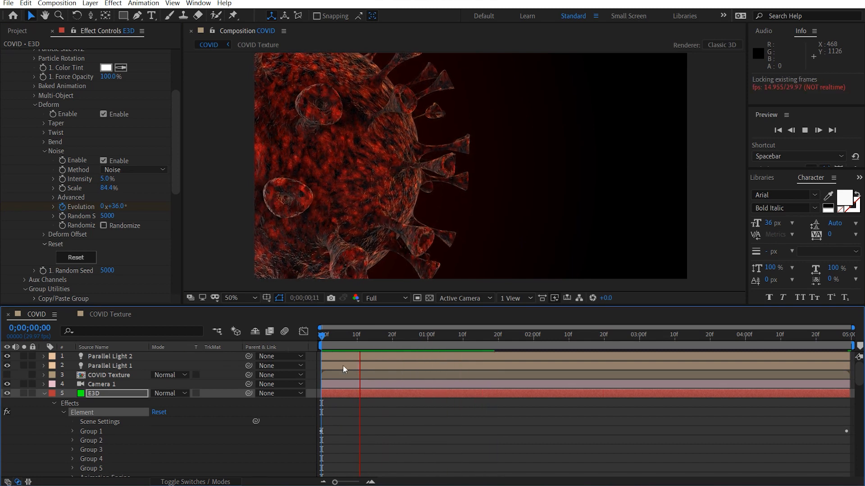
mouse_move(442, 340)
left_mouse_down()
mouse_move(424, 340)
mouse_move(431, 339)
left_mouse_up()
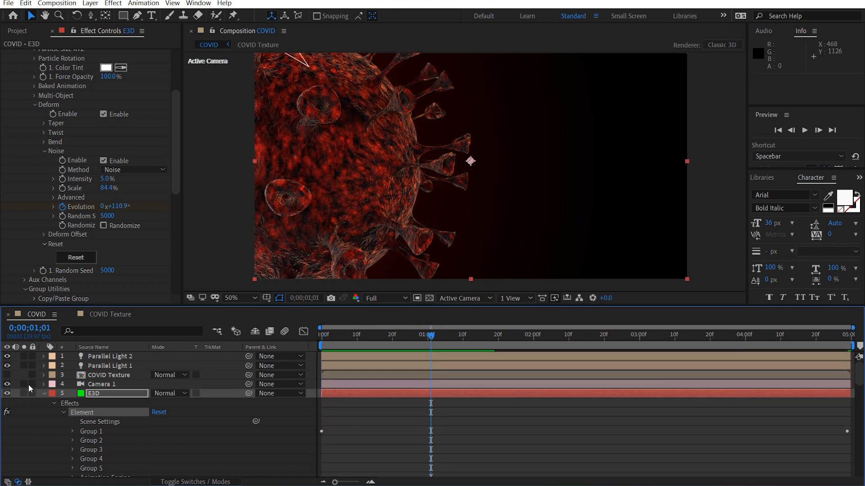
- Collapse the E3D layer's properties and inspect the deformed spikes up close
left_click(45, 395)
left_click(81, 412)
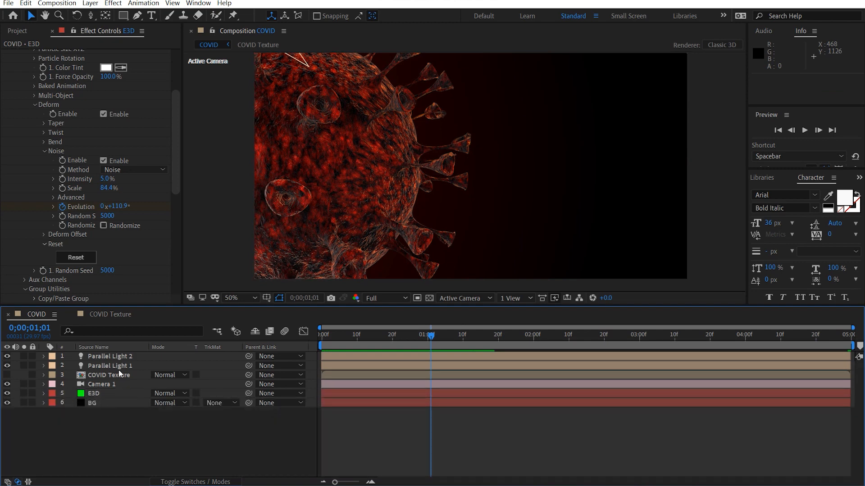
scroll(306, 129, "up", 2)
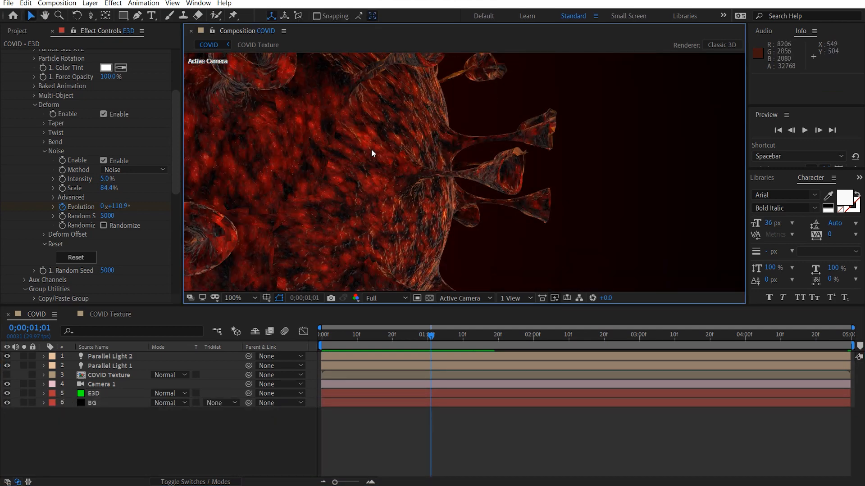
scroll(371, 150, "down", 2)
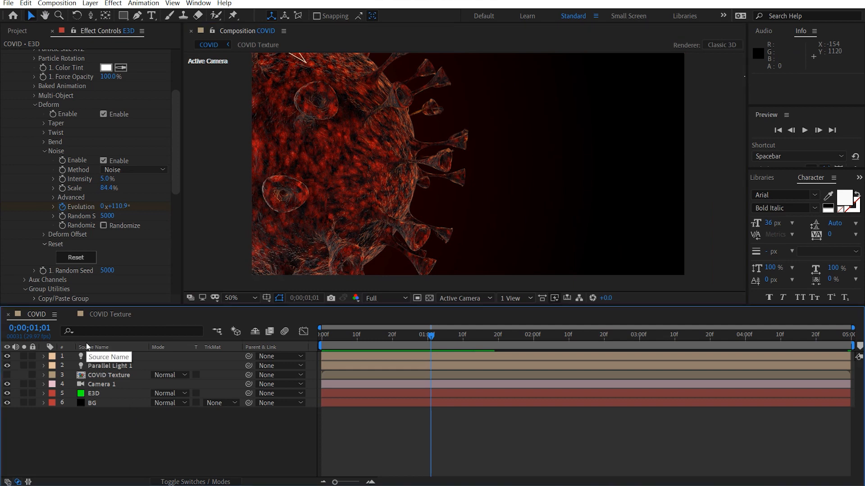
- Add two adjustment layers above the lights, naming the lower one CC and the upper one Vignette
key("ctrl+alt+y")
key("ctrl+alt+y")
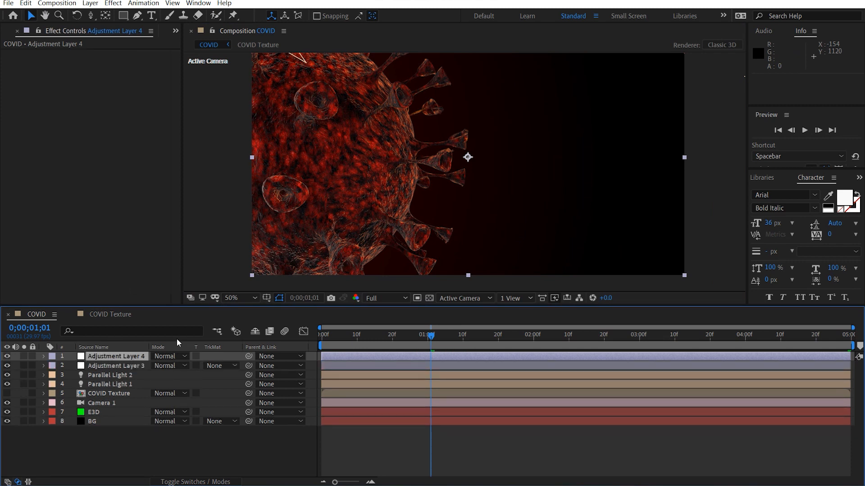
left_click(116, 367)
key("Return")
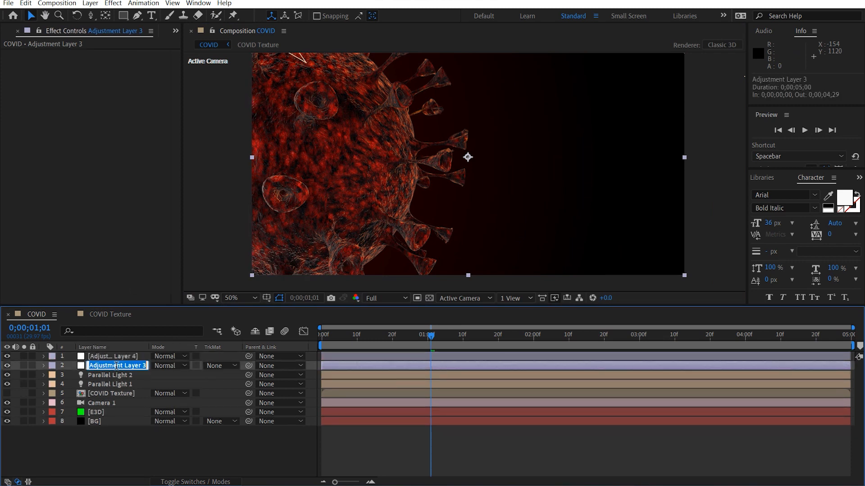
type("CC")
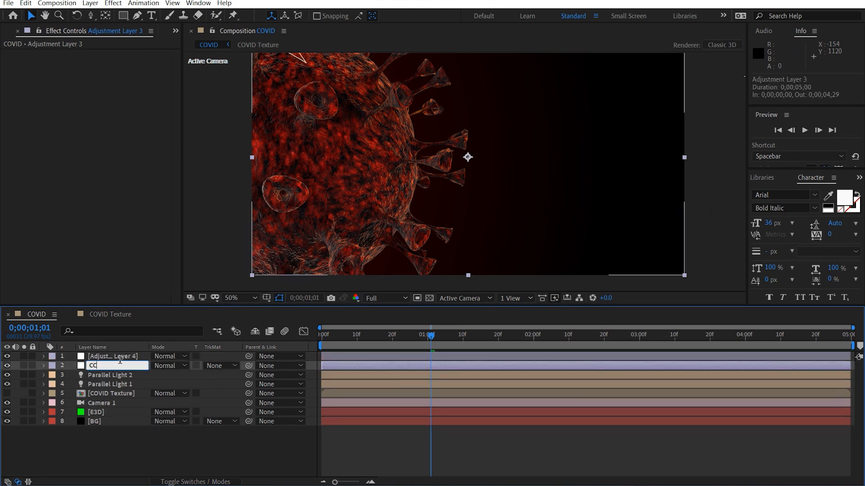
left_click(133, 358)
key("Return")
type("Vignette")
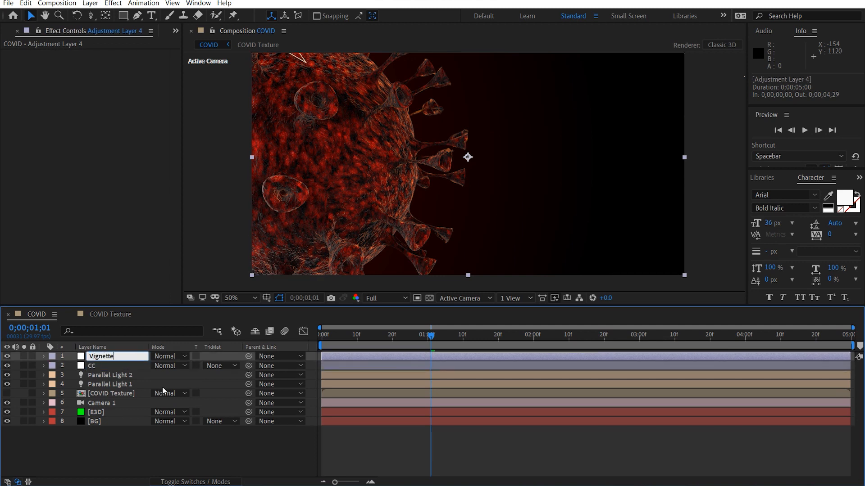
left_click(129, 447)
- Apply Curves to the Vignette layer and pull the RGB midtones down to darken the image
left_click(127, 358)
left_click(93, 182)
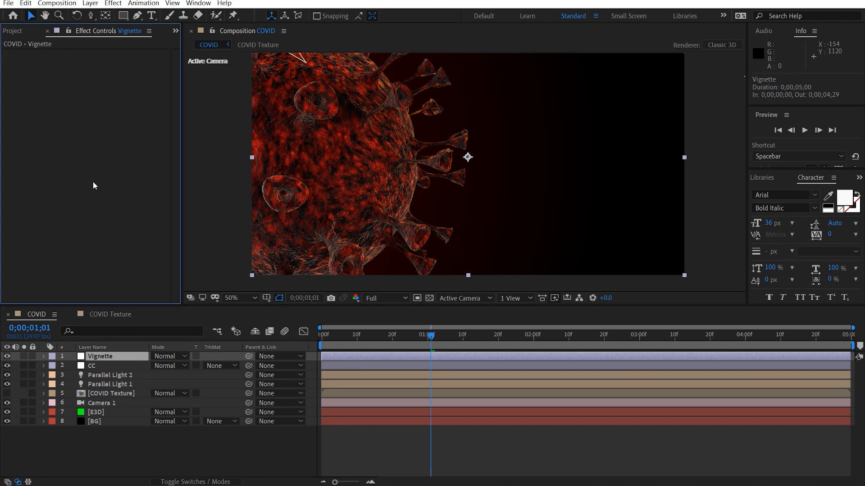
key("ctrl+space")
left_click(13, 170)
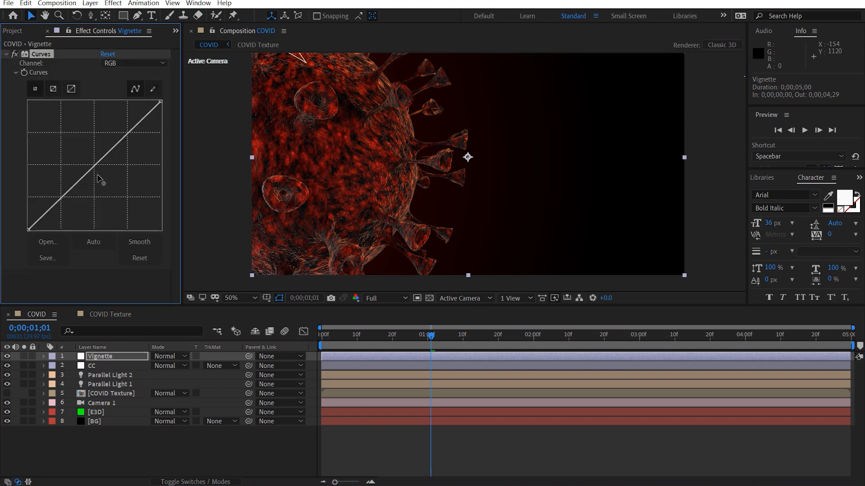
left_click_drag(98, 175, 102, 183)
- Add a full-frame elliptical mask to the Vignette layer and set its mode to Subtract
left_click_drag(123, 18, 153, 39)
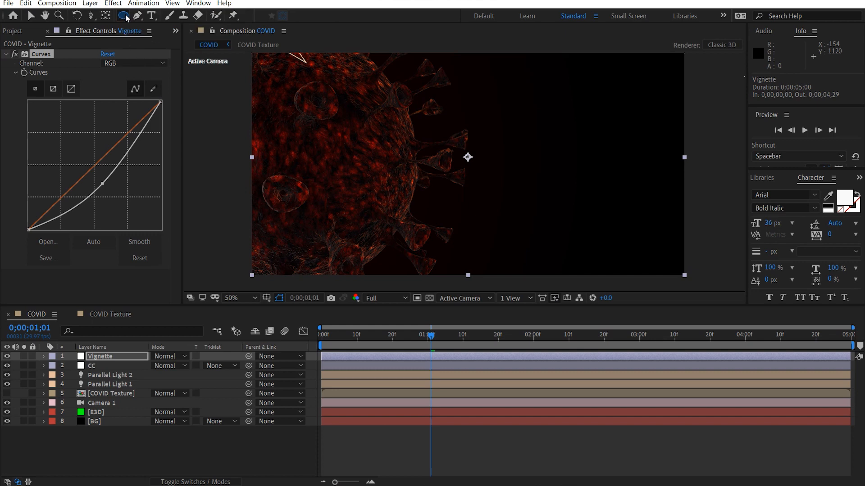
double_click(124, 16)
key("v")
key("f")
left_click(174, 366)
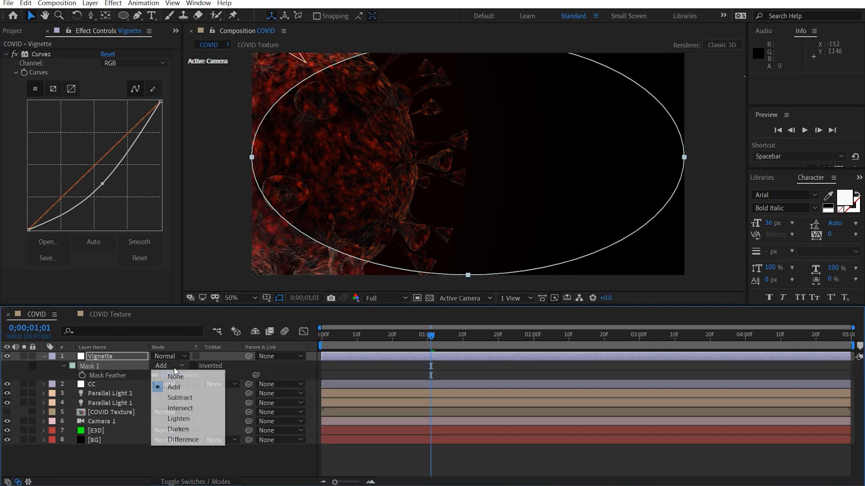
left_click(179, 398)
- Set the Vignette mask's feather to 450 pixels in both directions
left_click_drag(168, 375, 327, 376)
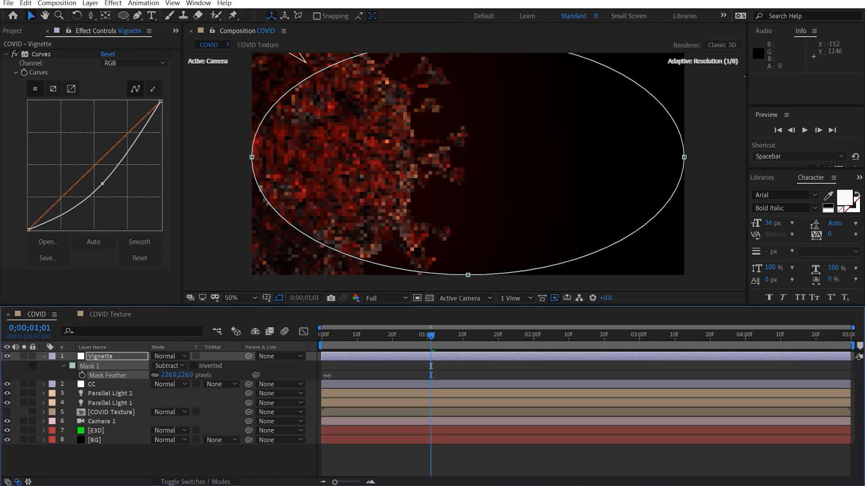
left_click(185, 375)
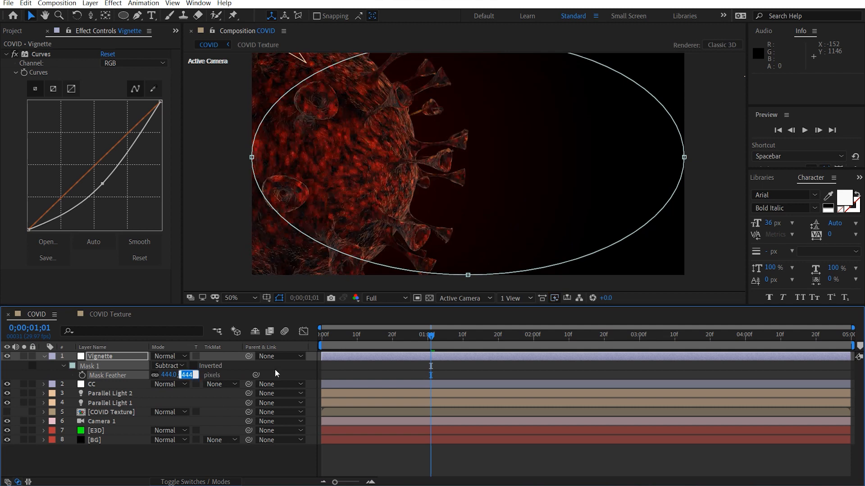
type("450")
key("Return")
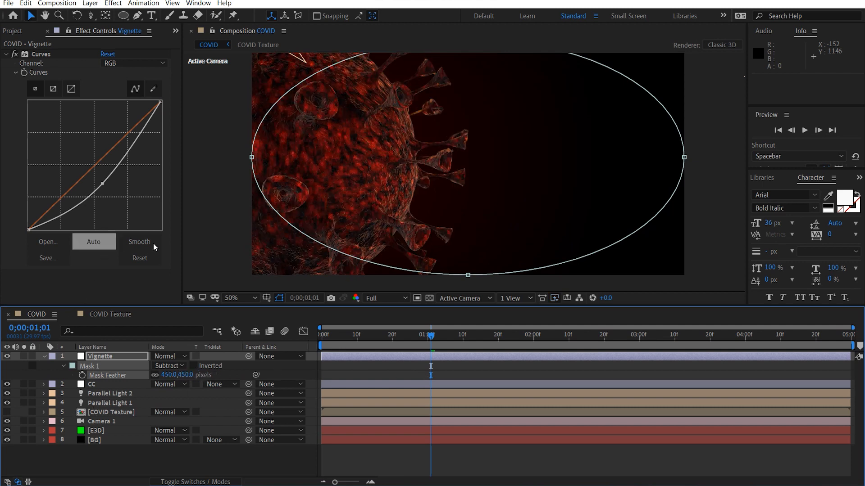
left_click(238, 253)
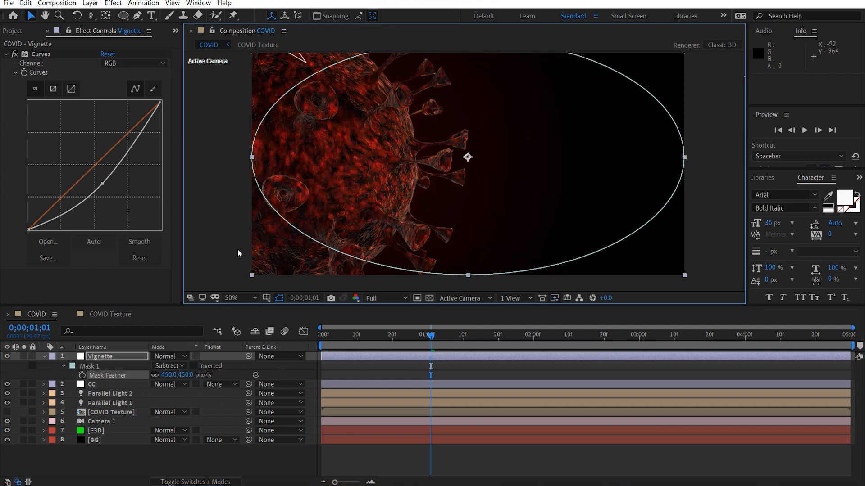
- Apply the Curves and Tint effects to the CC adjustment layer and collapse both
left_click(117, 384)
left_click(107, 186)
key("ctrl+space")
key("1")
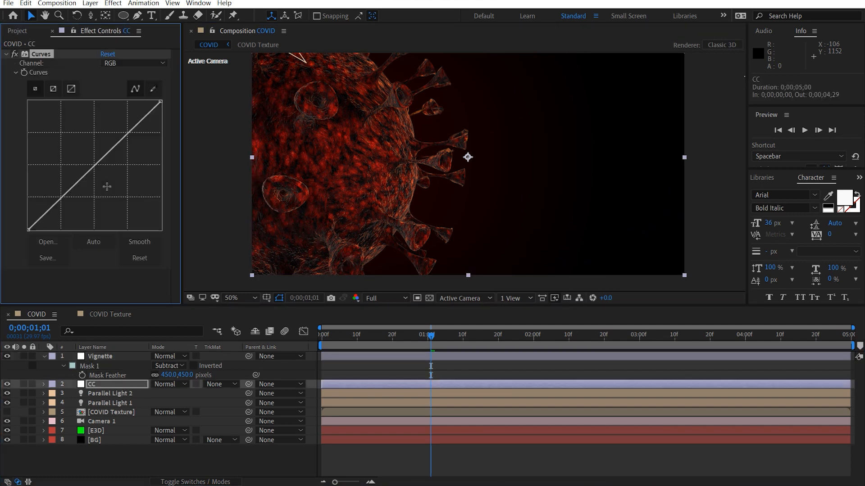
key("ctrl+space")
key("2")
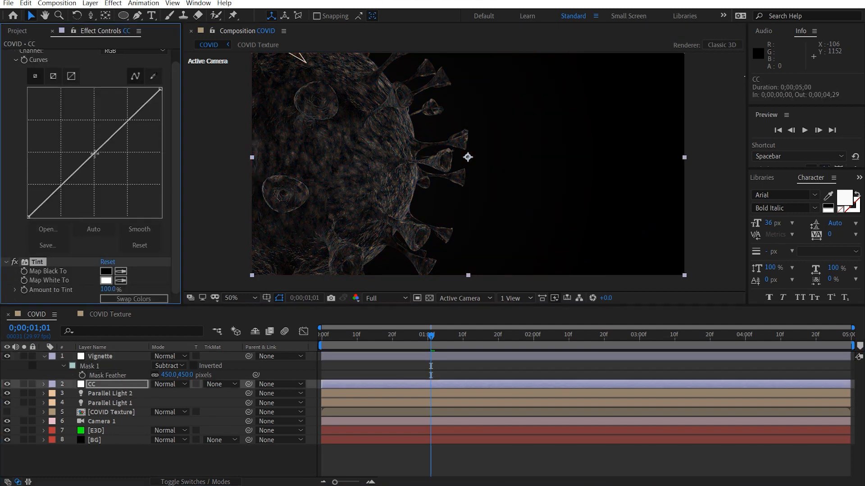
scroll(59, 92, "up", 1)
left_click(6, 54)
left_click(6, 63)
- Add the Magic Bullet Looks effect to the CC adjustment layer
key("ctrl+space")
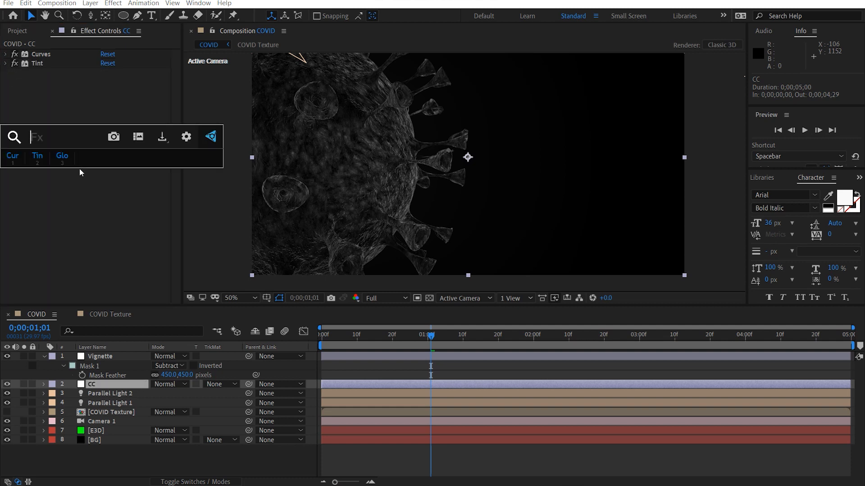
type("look")
key("Return")
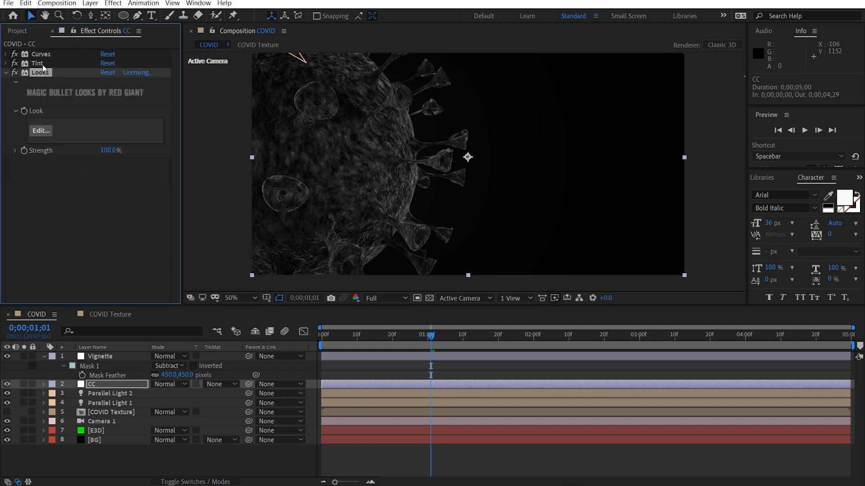
- Move the Looks effect above Curves and Tint, compare presets, and apply the Color Play look Peachy Keen
left_click_drag(60, 67, 62, 54)
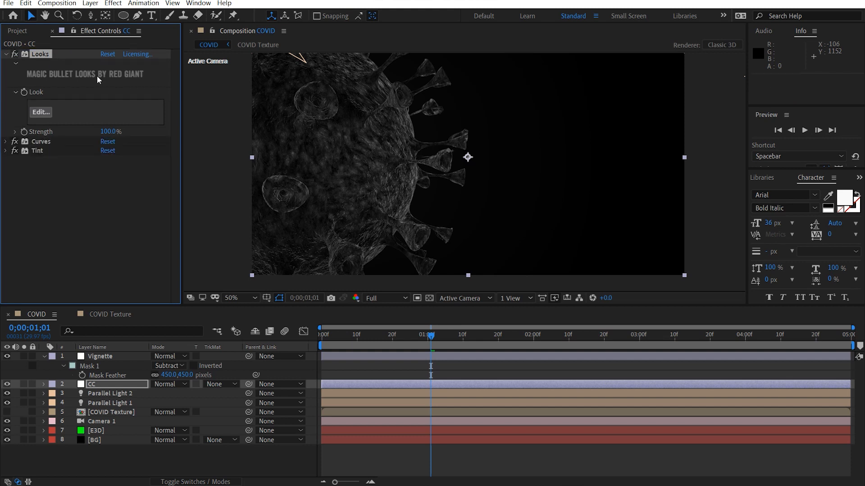
left_click(41, 112)
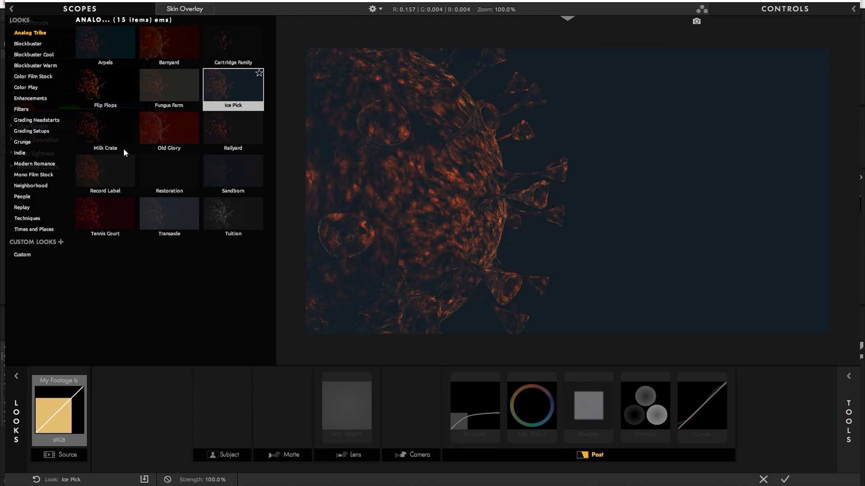
left_click(89, 125)
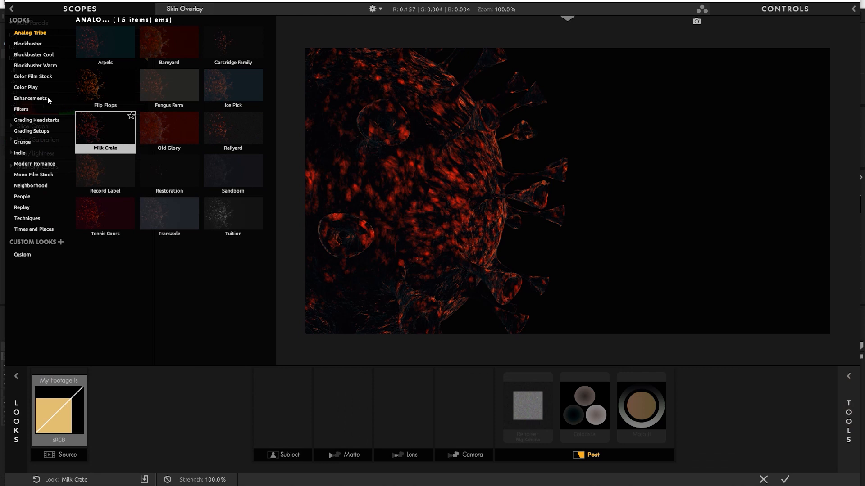
left_click(26, 87)
left_click(167, 54)
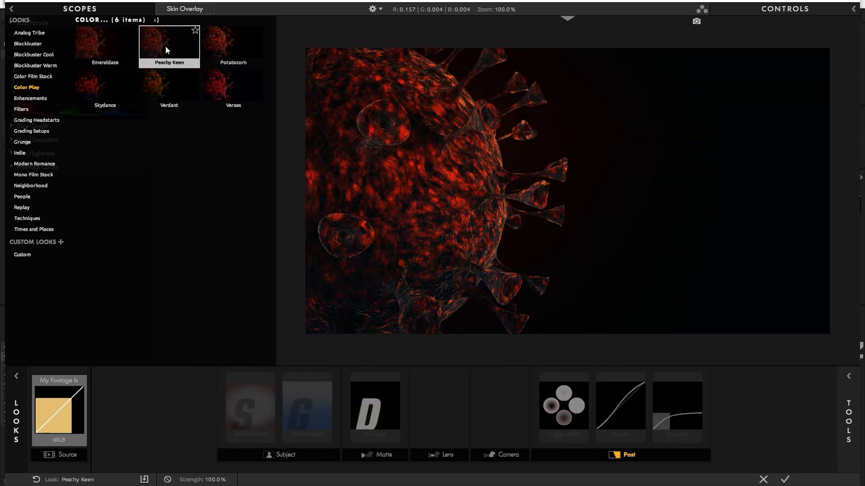
left_click(112, 46)
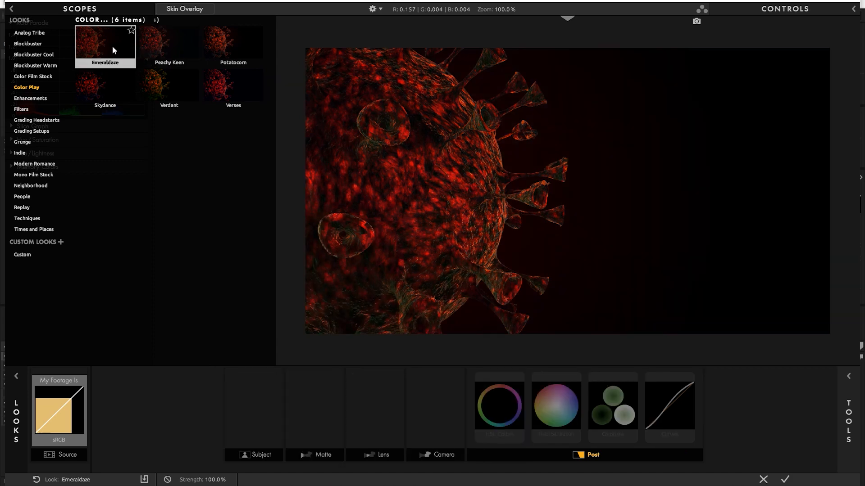
left_click(101, 81)
left_click(164, 75)
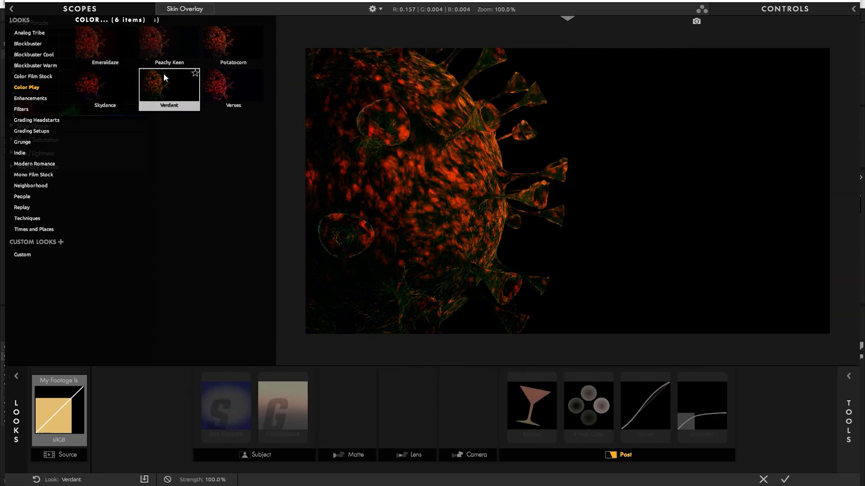
left_click(164, 31)
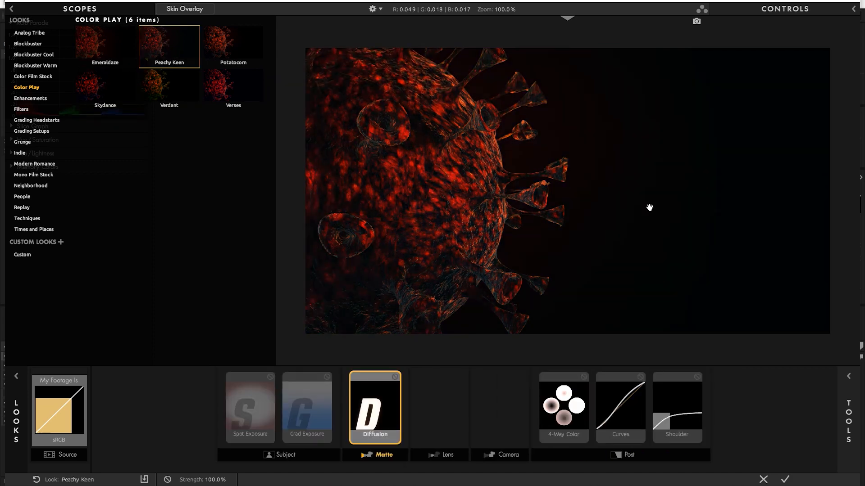
left_click(785, 480)
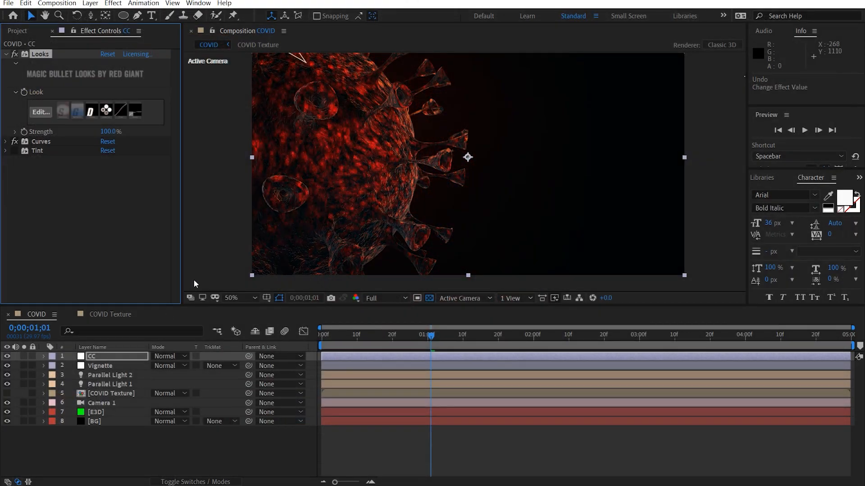
- Shape the CC layer's RGB curve into a gentle S by lowering the shadows and raising the highlights
left_click(4, 151)
left_click(6, 141)
left_click_drag(74, 224, 66, 240)
left_click_drag(116, 180, 122, 168)
- Raise the midtones slightly on the red channel of the Curves effect
left_click(136, 98)
left_click(137, 119)
left_click(97, 198)
left_click_drag(96, 198, 90, 197)
- Lower the midtones slightly on the blue channel of the Curves effect
left_click(135, 97)
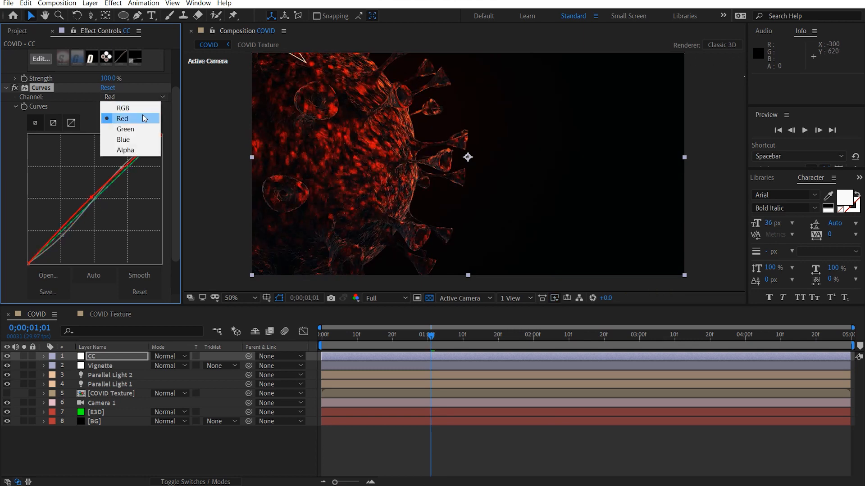
left_click(131, 148)
left_click(135, 97)
left_click(131, 139)
left_click_drag(97, 197, 96, 202)
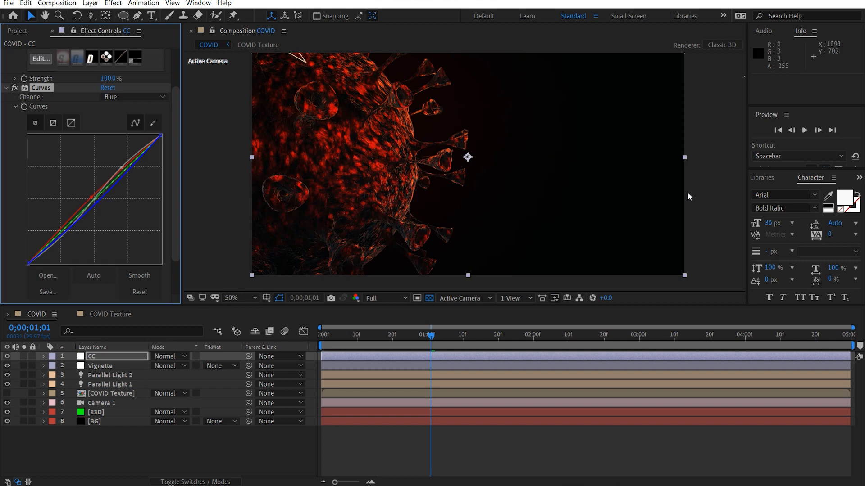
- Set the Looks effect's strength to 50%
left_click(713, 198)
left_click_drag(445, 189, 450, 195)
scroll(102, 187, "up", 3)
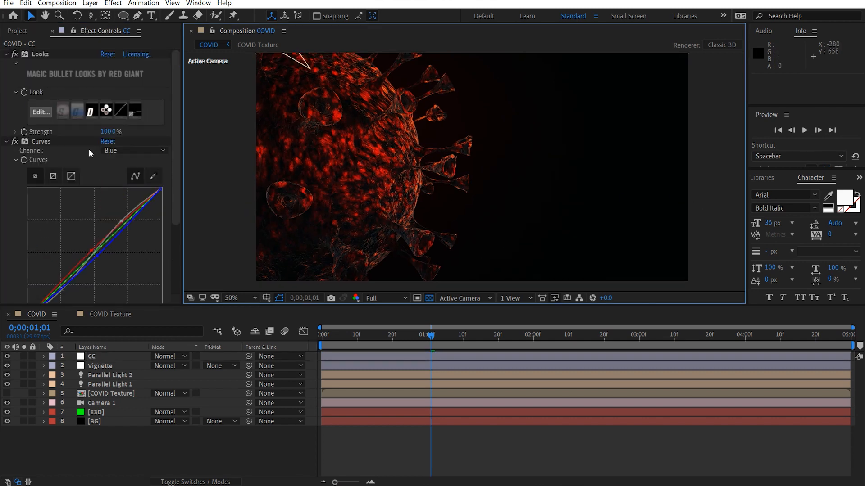
left_click(116, 132)
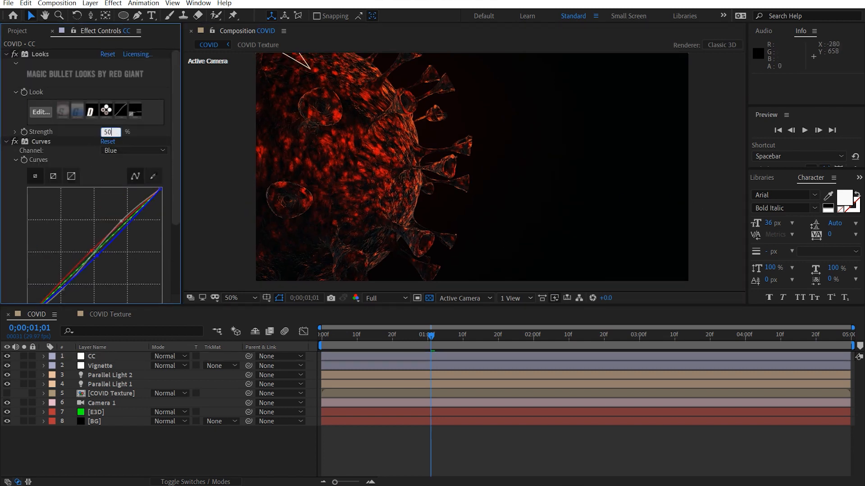
key("Return")
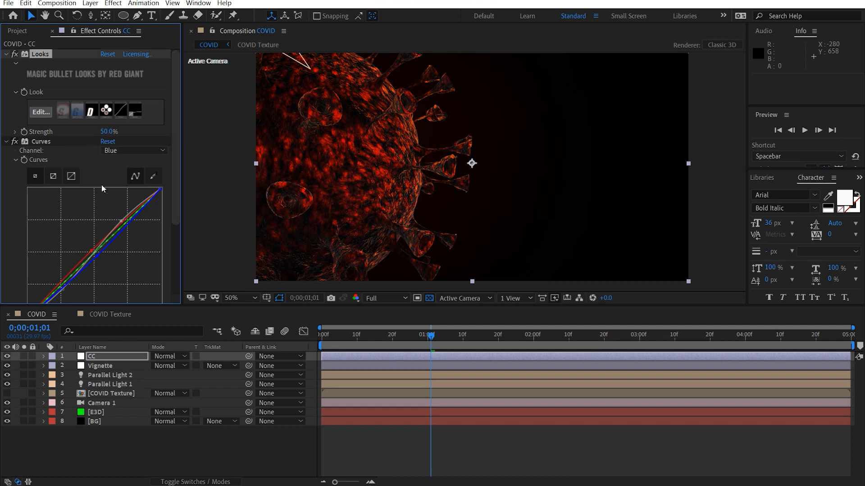
- Collapse the Curves effect and set the Tint effect's Amount to Tint to 20%
left_click(6, 143)
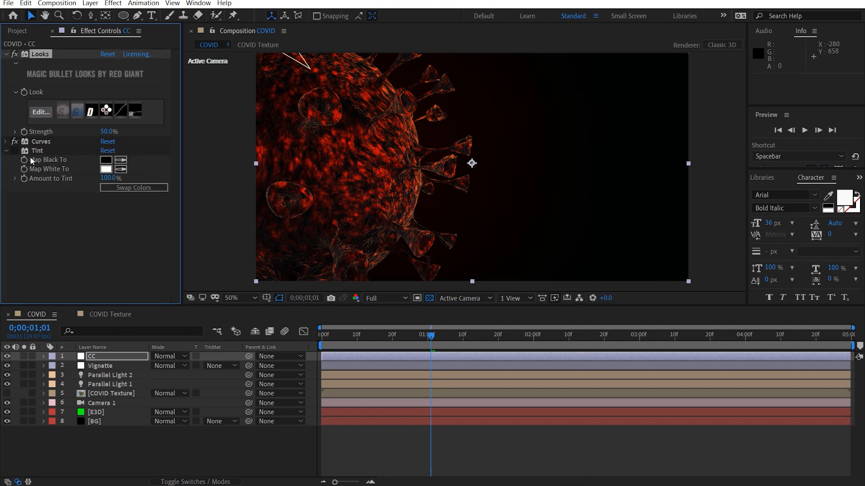
left_click(15, 150)
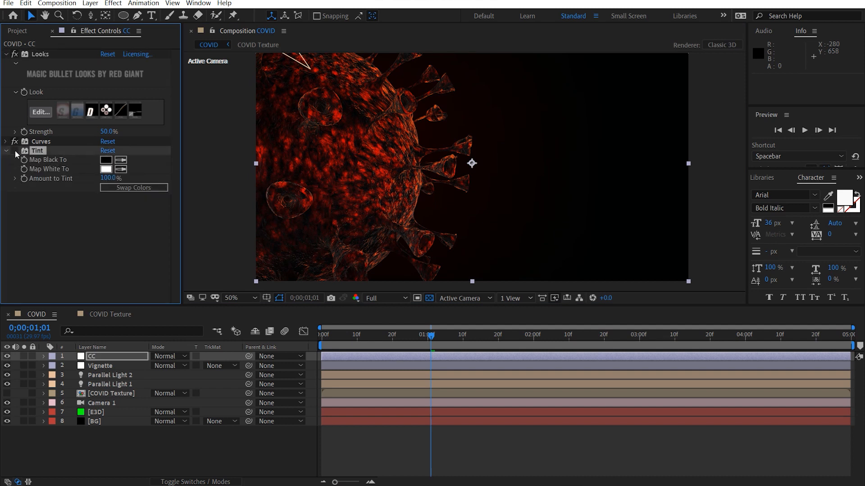
left_click(110, 178)
type("20")
key("Return")
left_click(124, 223)
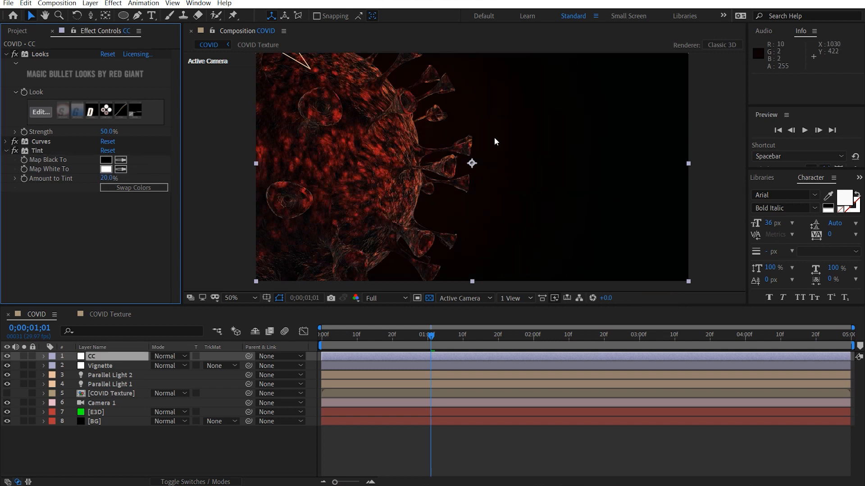
- Collapse the Looks and Tint effects and add the Unsharp Mask effect to the CC layer
left_click(7, 55)
left_click(6, 72)
key("ctrl+space")
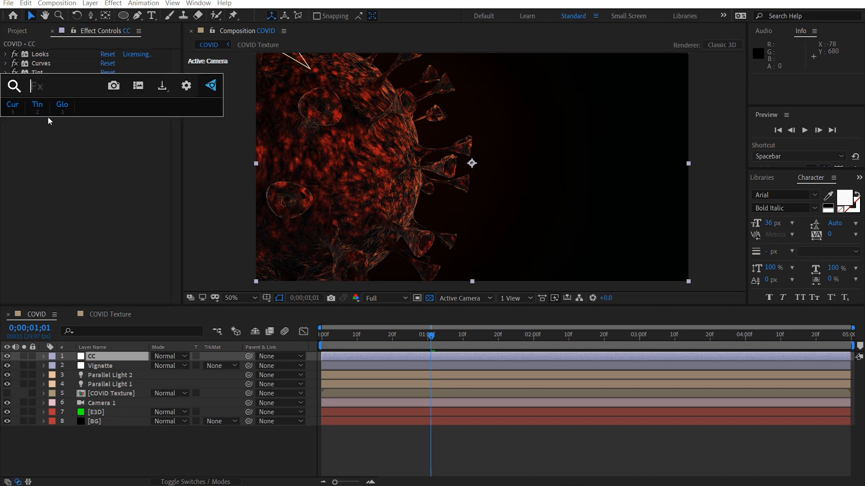
type("unsh")
left_click(49, 118)
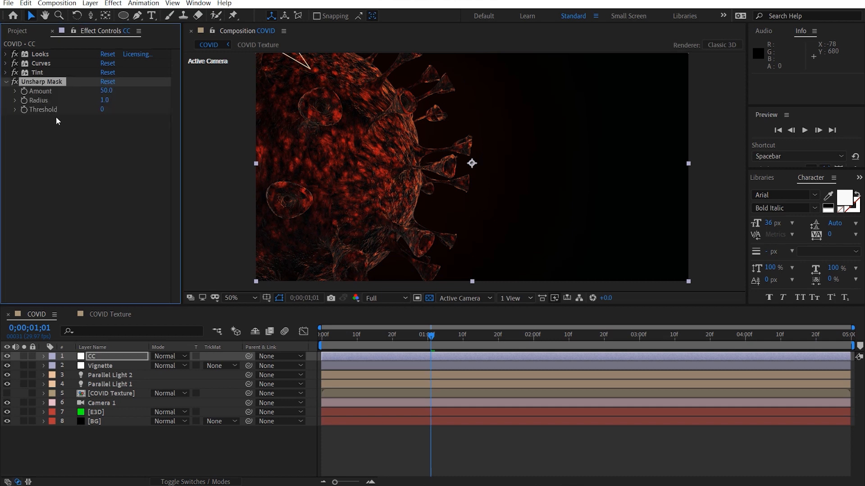
- Set the Unsharp Mask radius to 2
scroll(306, 155, "up", 2)
scroll(474, 158, "up", 1)
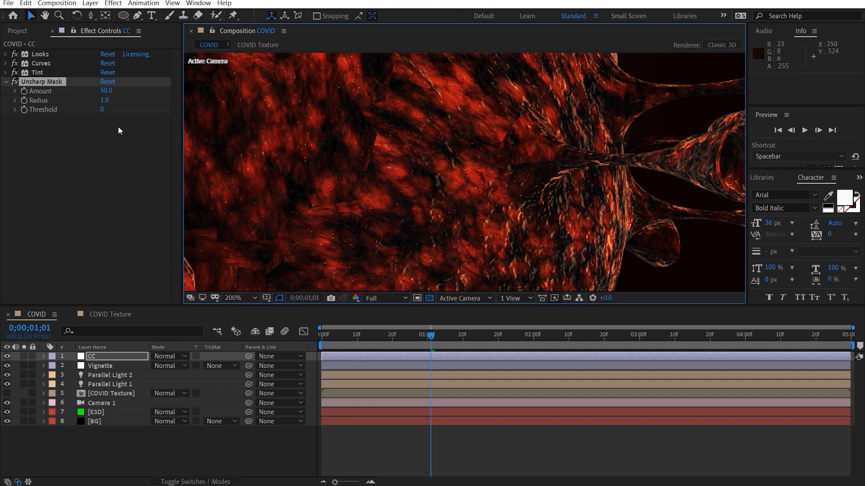
left_click(107, 100)
type("2")
key("Return")
scroll(415, 166, "down", 1)
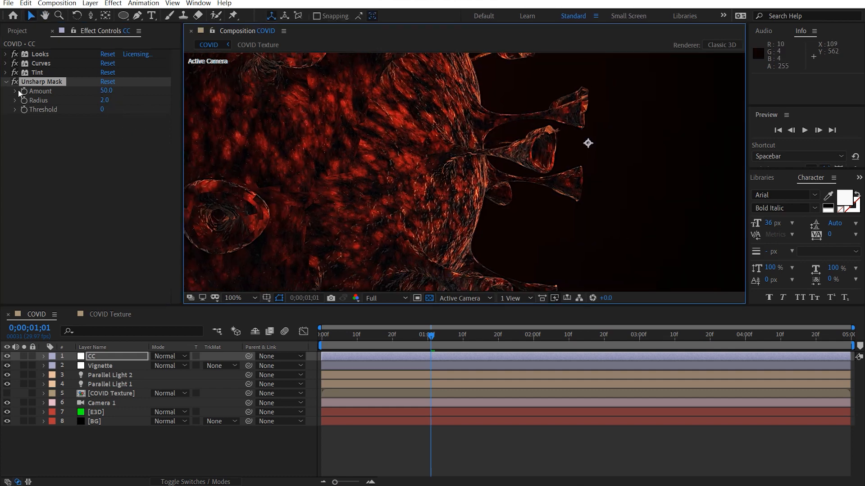
- Collapse Unsharp Mask and add the Noise effect to the CC layer with a 5% noise amount
left_click(6, 81)
key("ctrl+space")
type("noise")
key("Down")
key("Return")
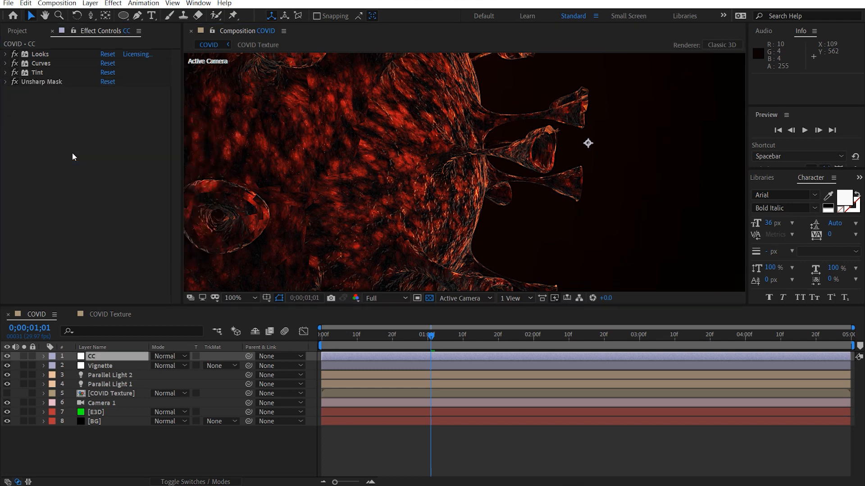
left_click(105, 101)
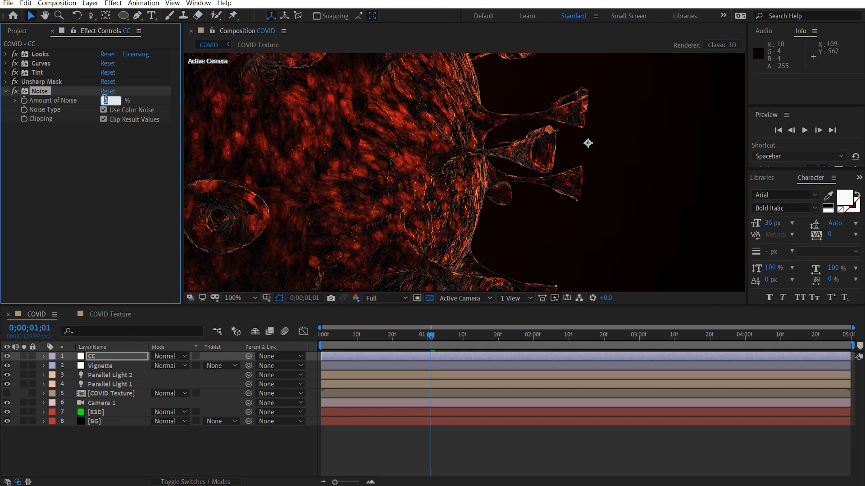
key("Return")
scroll(439, 132, "up", 1)
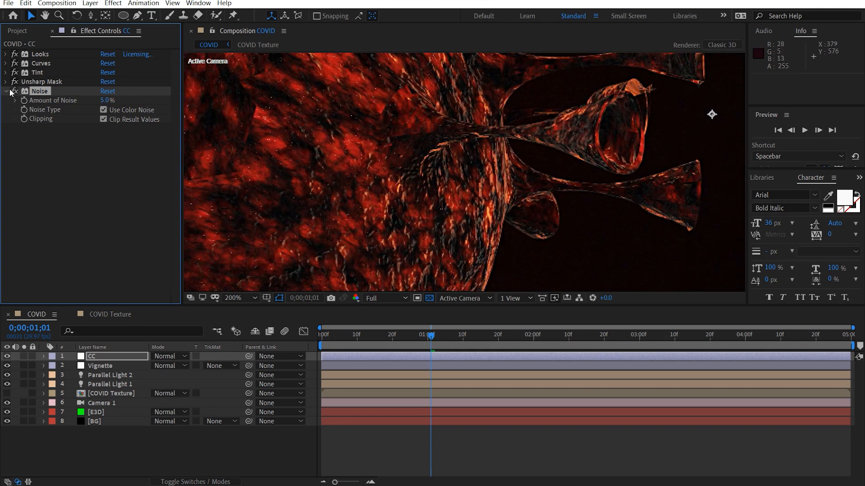
left_click(31, 142)
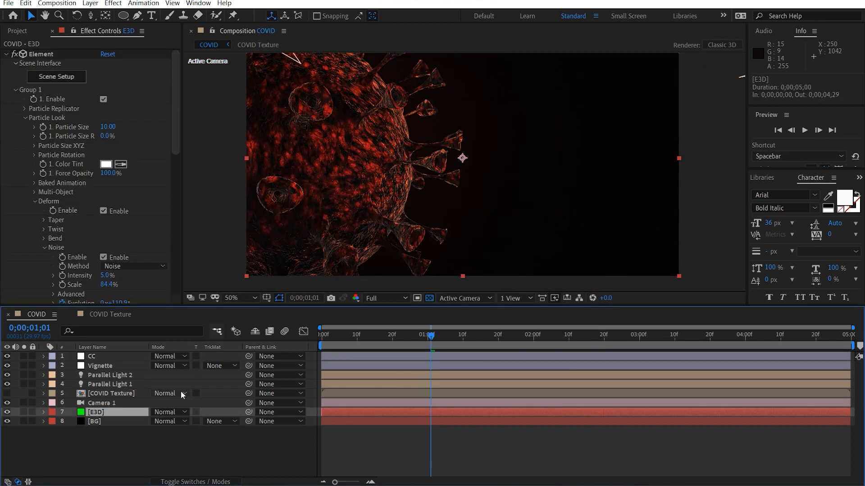
- Duplicate the E3D layer and place the copy's Group 1 at Position XY 1148, 858 and Position Z 300
key("ctrl+d")
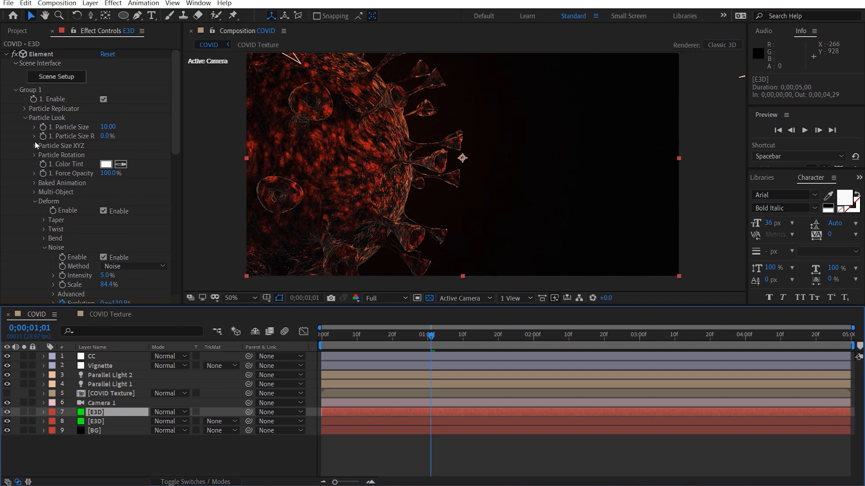
left_click(24, 109)
left_click_drag(135, 136, 185, 145)
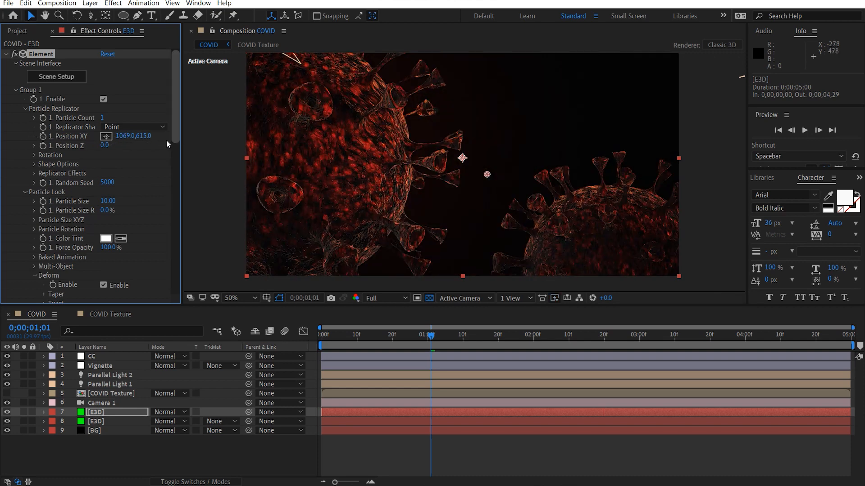
left_click_drag(140, 136, 225, 143)
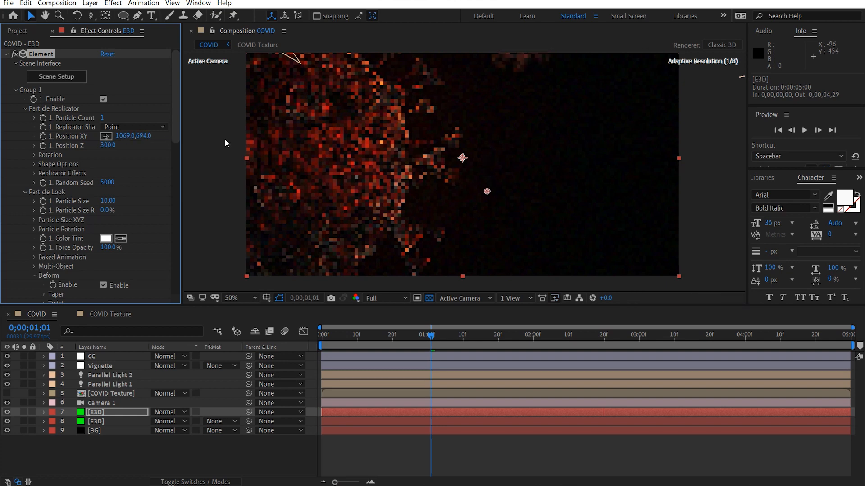
left_click_drag(143, 136, 234, 137)
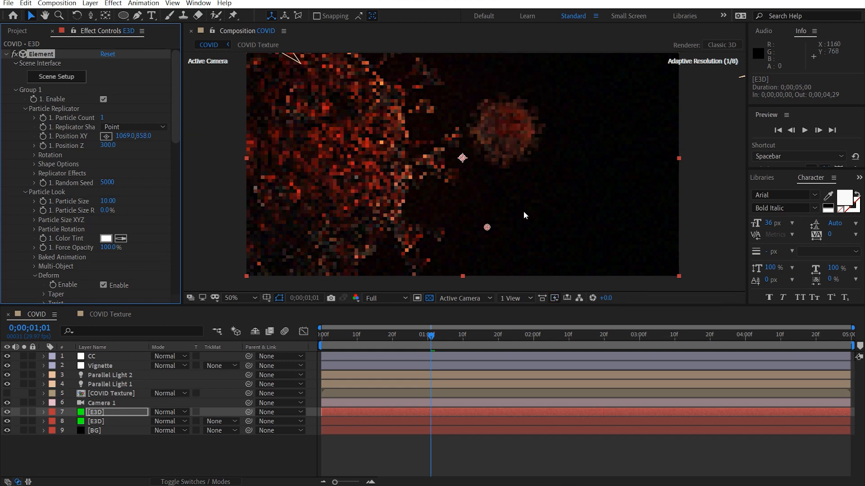
left_click_drag(122, 141, 173, 143)
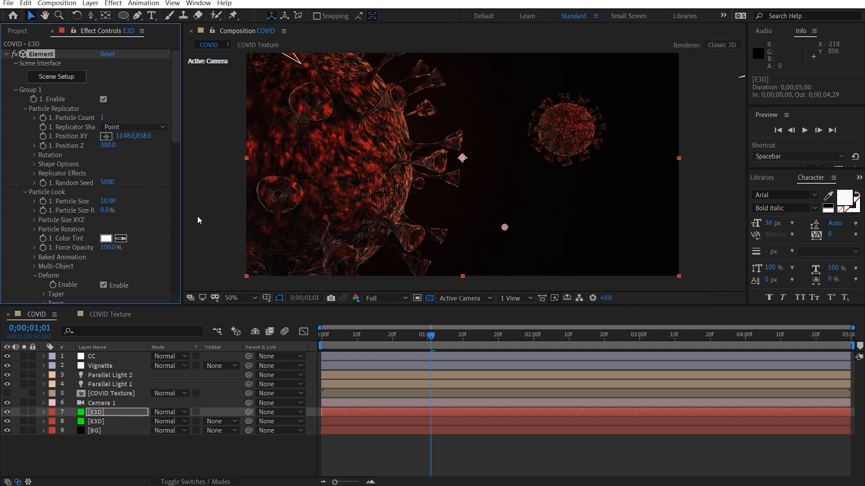
- Turn on depth of field for Camera 1
left_click(117, 403)
key("a")
key("a")
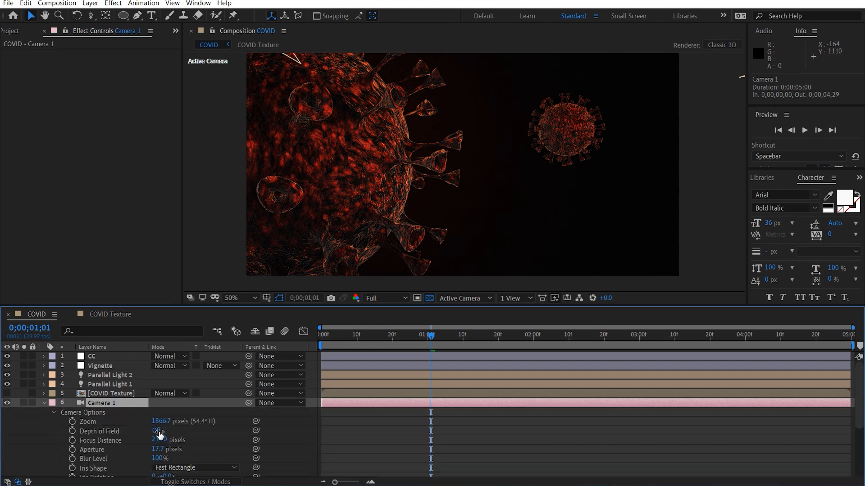
left_click(157, 432)
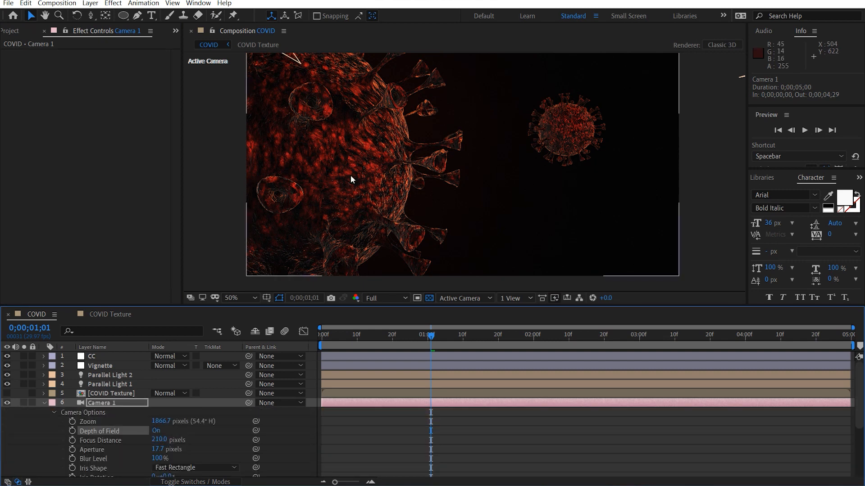
left_click(48, 404)
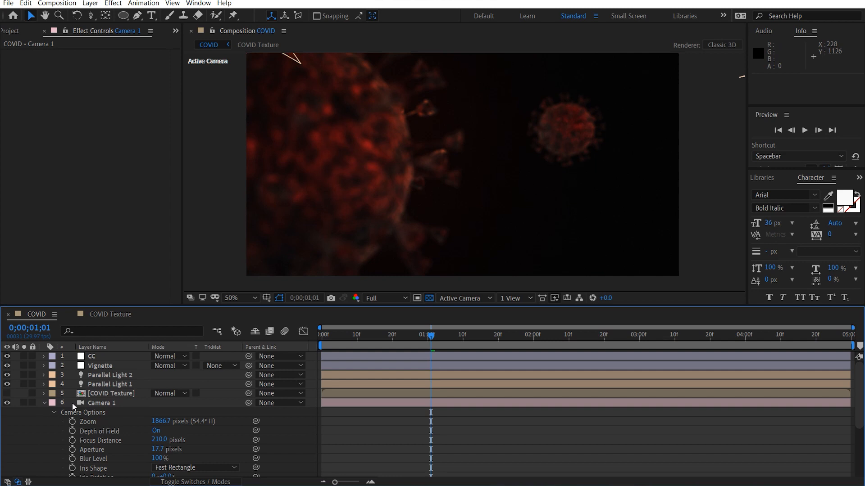
- Try a Camera 1 focus distance of 111 pixels, switch depth of field back off, and collapse the layer
left_click_drag(159, 444, 87, 450)
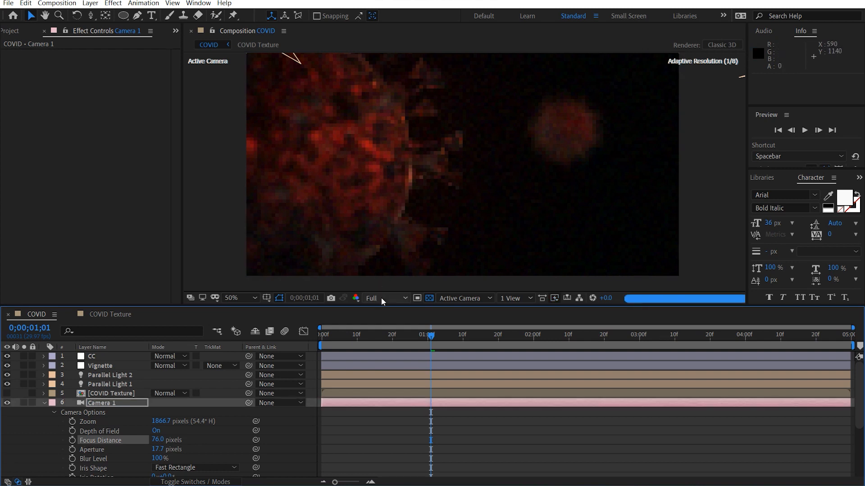
key("ctrl+z")
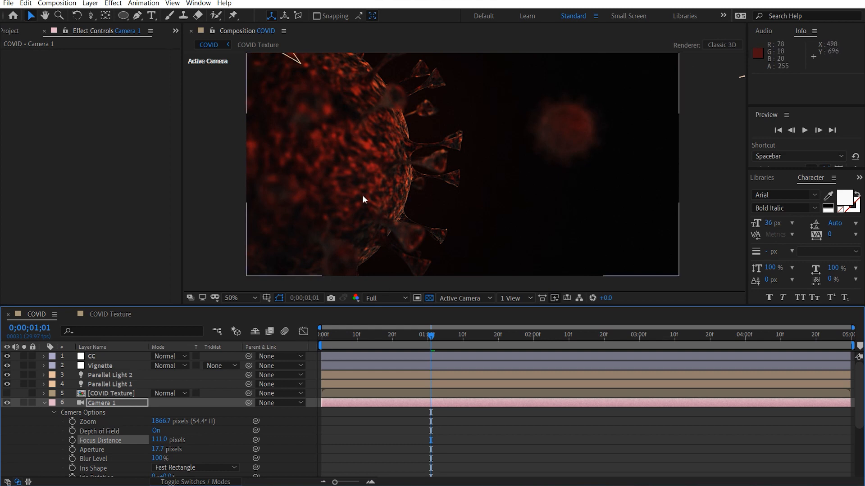
left_click(156, 431)
left_click(44, 403)
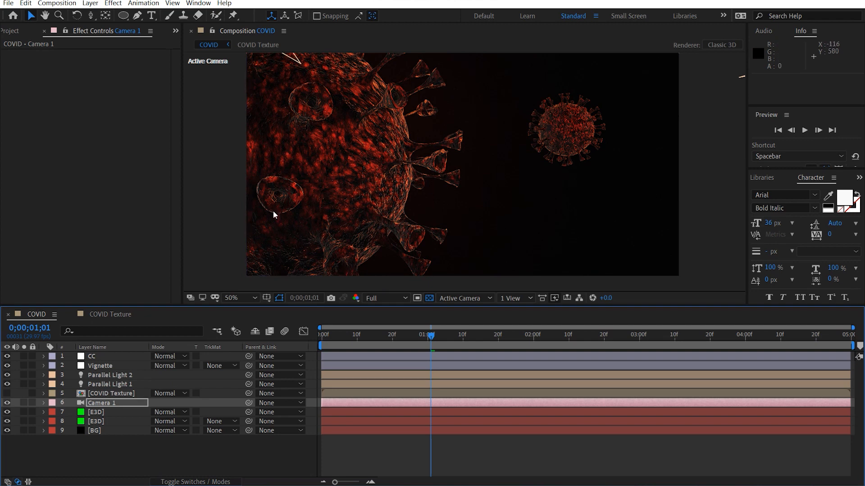
- Collapse the upper E3D layer and open the Element scene setup of the lower E3D layer
left_click(99, 443)
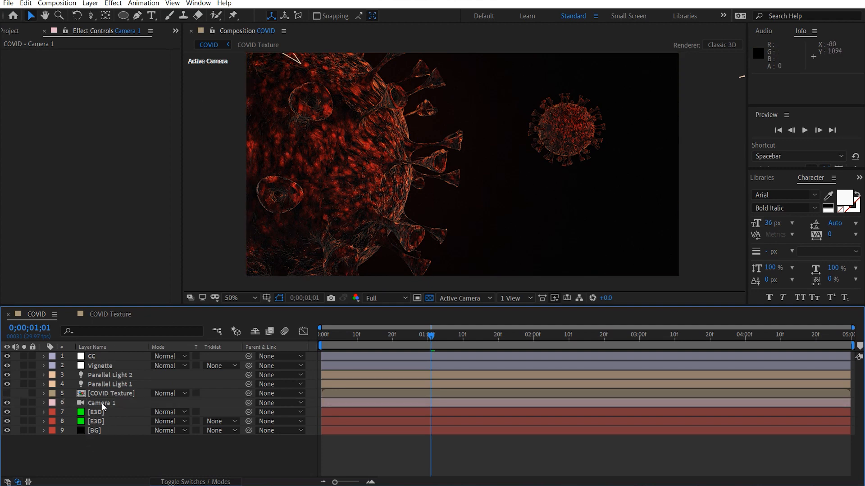
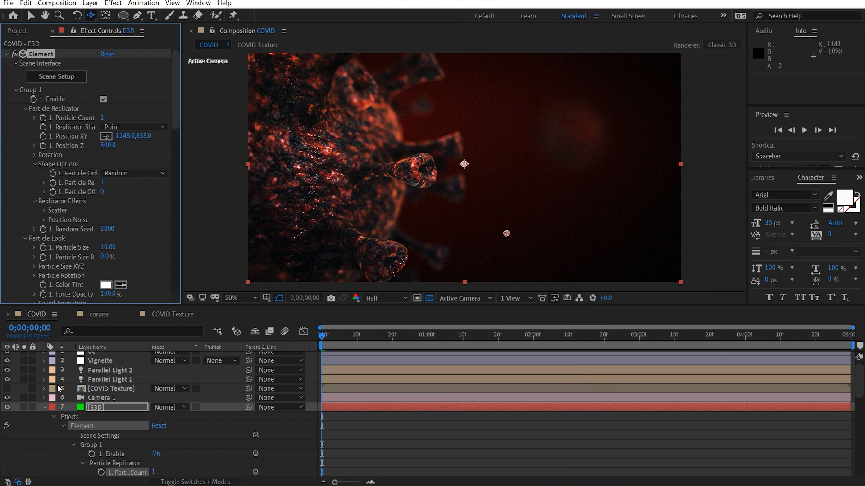
left_click(44, 407)
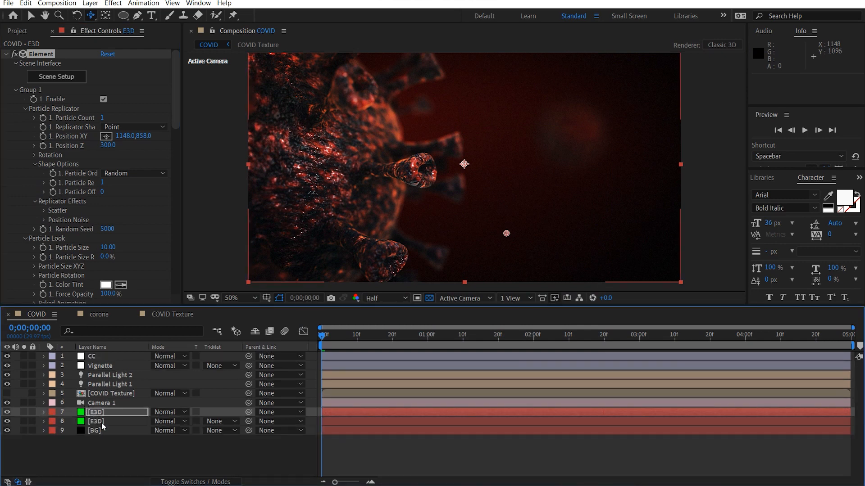
left_click(104, 421)
left_click(65, 79)
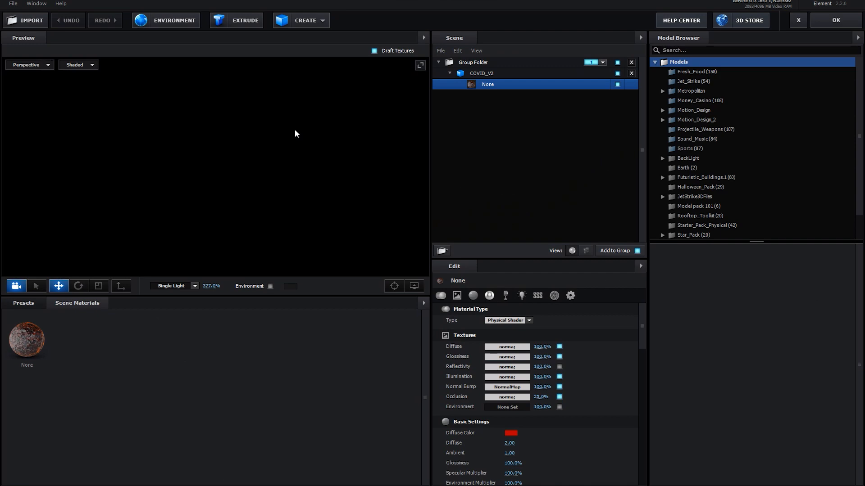
- Set the reflectivity intensity of the COVID_V2 model's material to 20%
scroll(311, 158, "down", 4)
left_click_drag(314, 183, 295, 148)
scroll(295, 148, "up", 4)
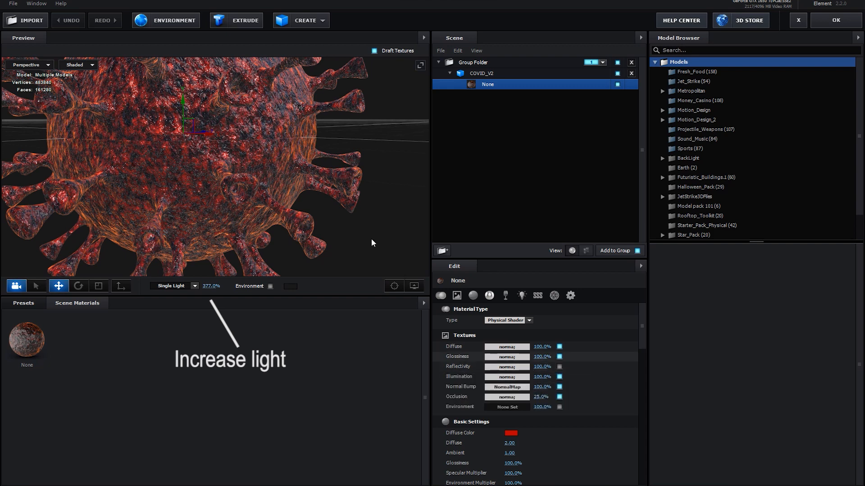
scroll(293, 177, "down", 4)
left_click_drag(291, 177, 266, 210)
scroll(265, 210, "up", 3)
scroll(511, 390, "down", 2)
scroll(511, 389, "down", 2)
mouse_move(510, 397)
left_mouse_down()
mouse_move(547, 400)
mouse_move(522, 406)
left_mouse_up()
left_click(512, 397)
key("Return")
- Try an illumination intensity of 41% on the virus material, and set it to 30%
scroll(518, 407, "down", 1)
left_click_drag(509, 460, 517, 460)
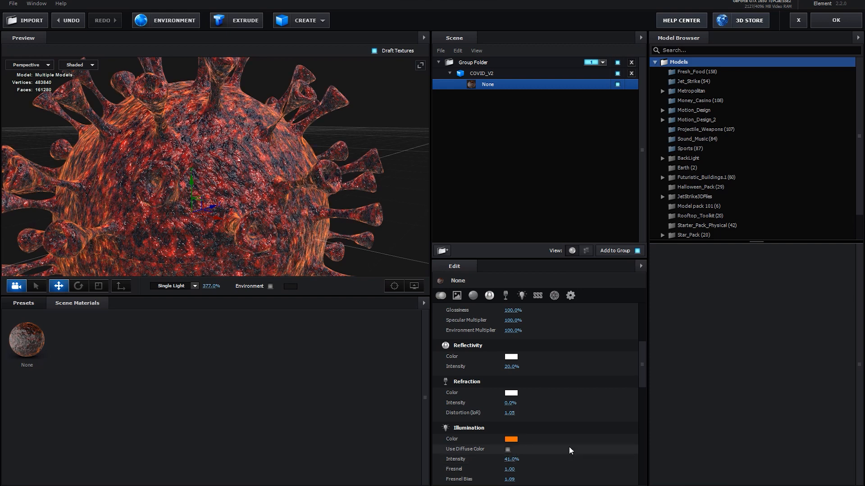
scroll(541, 446, "down", 1)
left_click(517, 430)
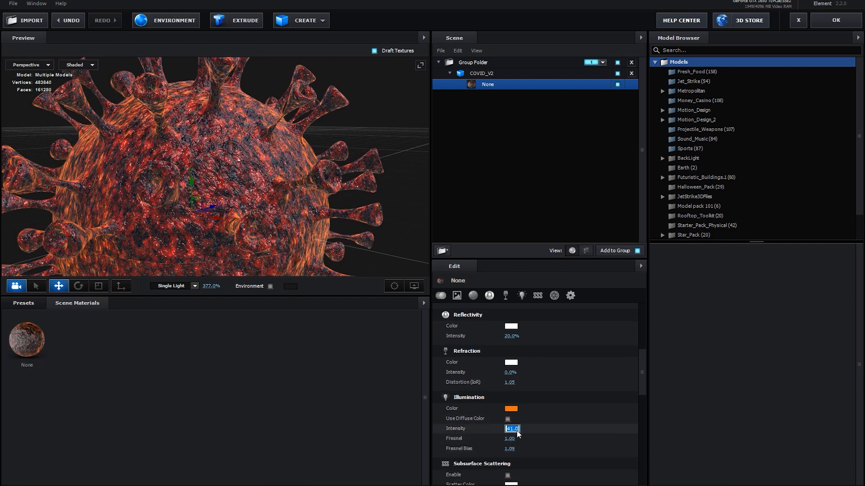
type("30")
key("Return")
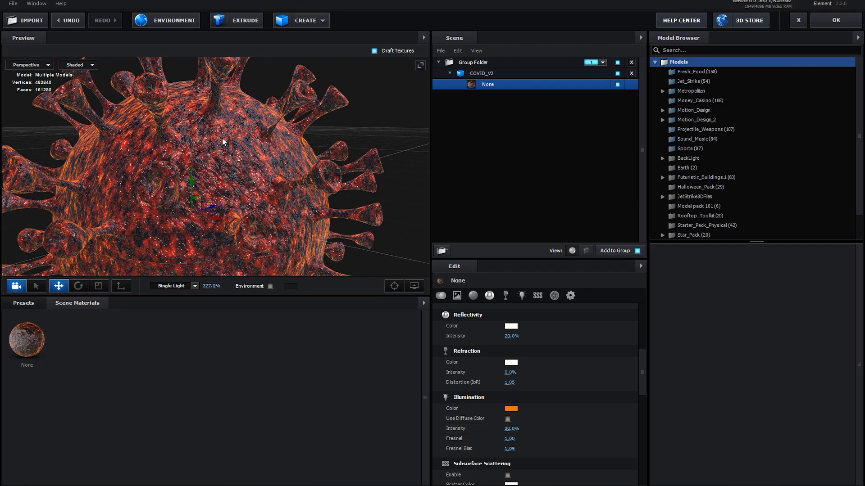
- Try the Studio_warm and Studio environments from V1_Environment, keep Roof_blurred, and accept the scene setup
scroll(254, 201, "down", 2)
scroll(255, 199, "up", 4)
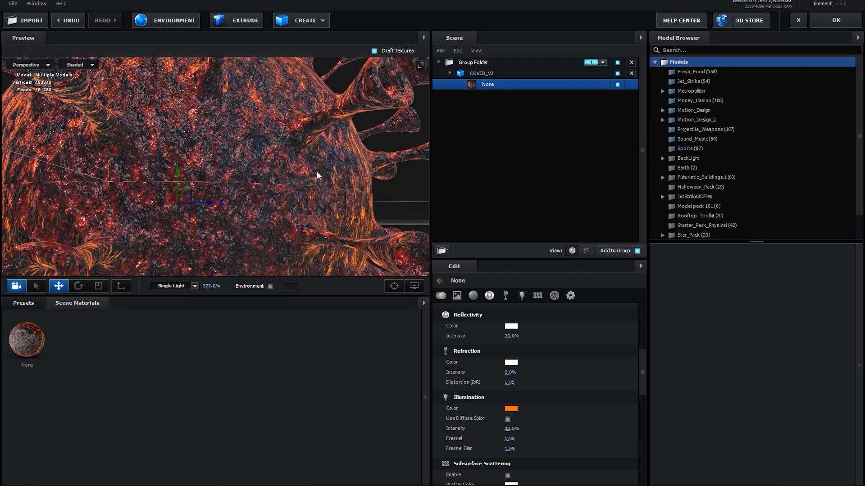
left_click_drag(317, 171, 310, 200)
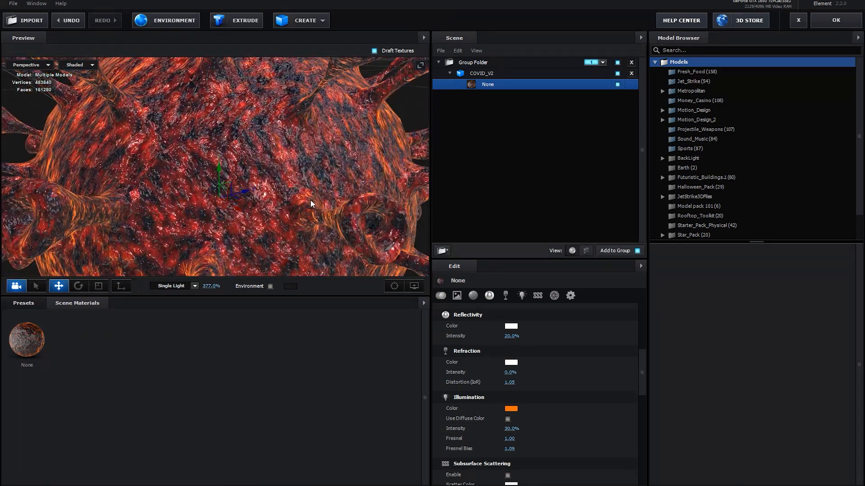
left_click(14, 305)
left_click(38, 323)
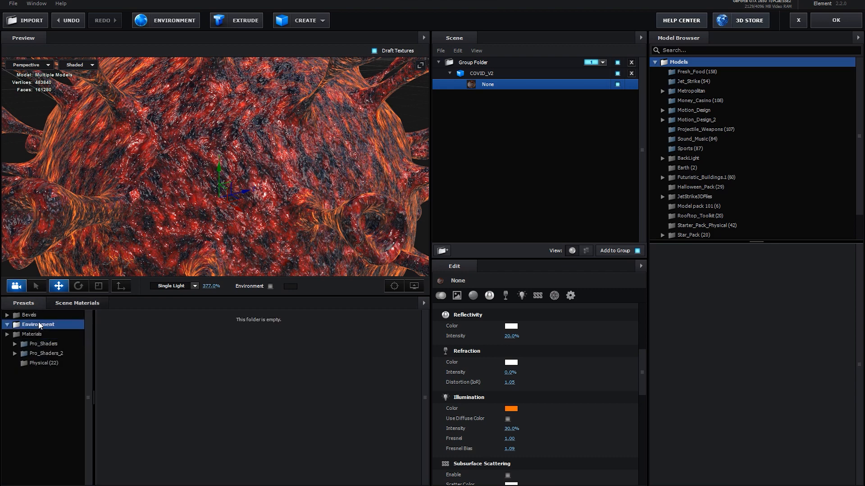
left_click(51, 353)
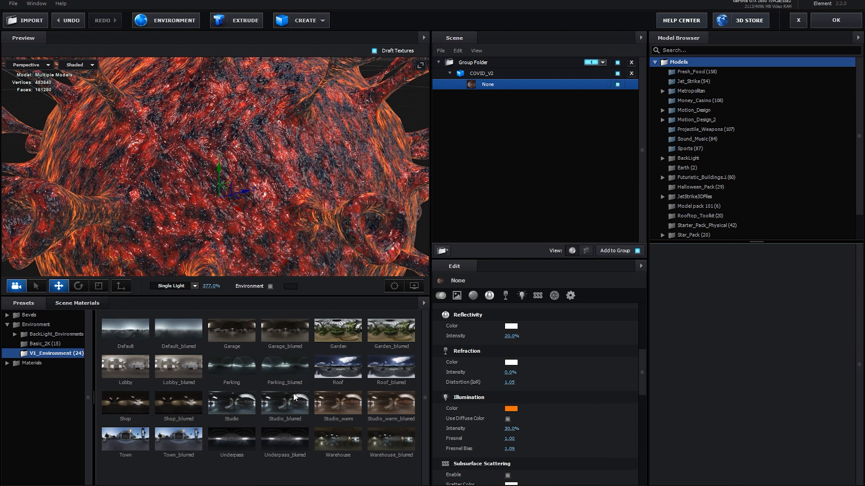
left_click(334, 411)
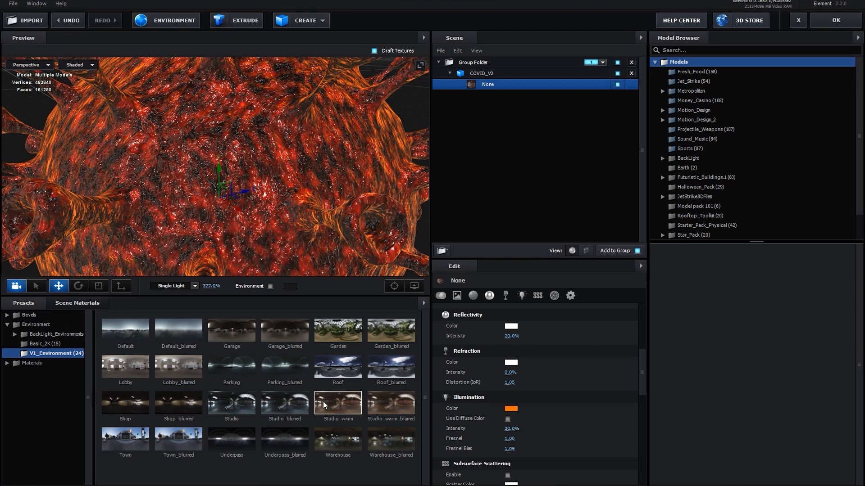
left_click(232, 381)
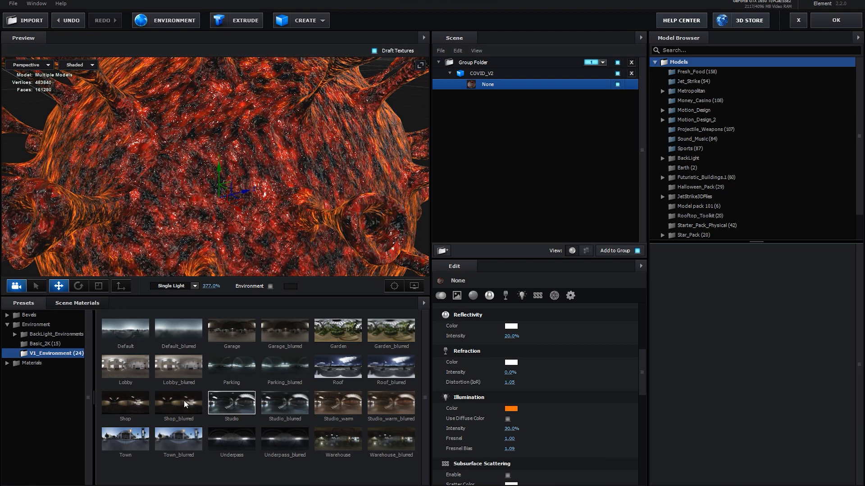
left_click(347, 373)
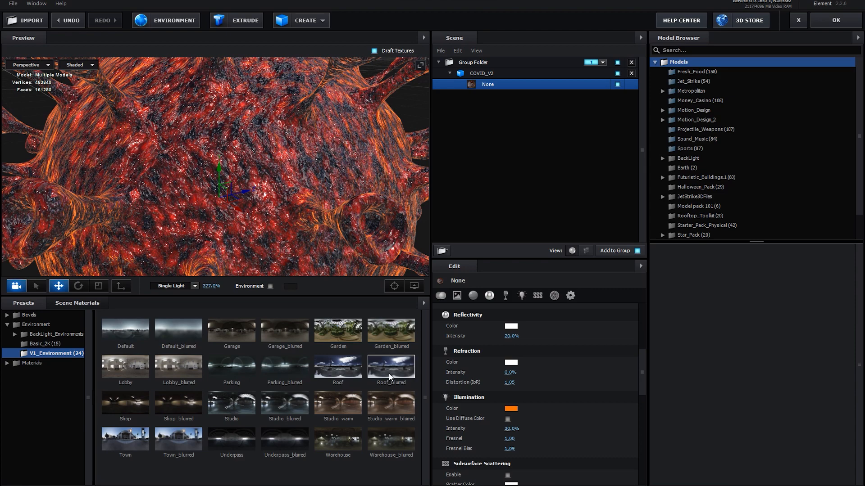
left_click(831, 21)
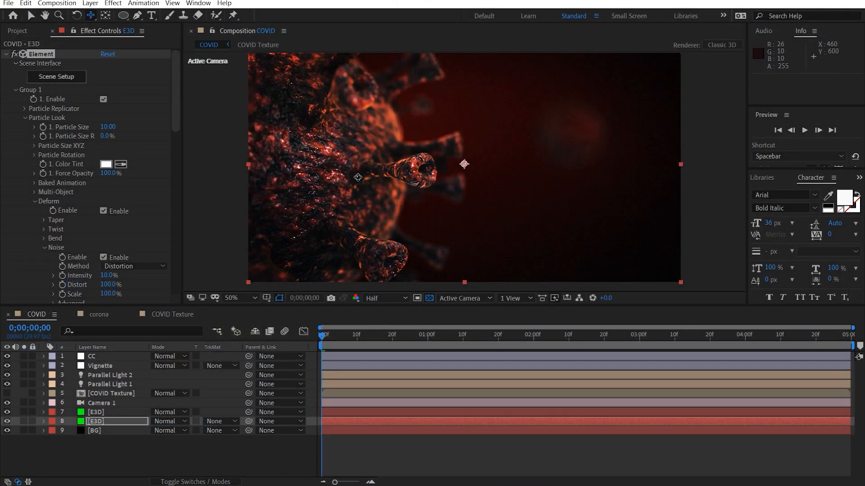
- Examine the lower E3D layer's render settings and Multi-Pass Mixer values alongside the virus in the composition
left_click_drag(331, 165, 463, 202)
scroll(375, 165, "up", 1)
scroll(465, 176, "down", 1)
scroll(90, 191, "down", 5)
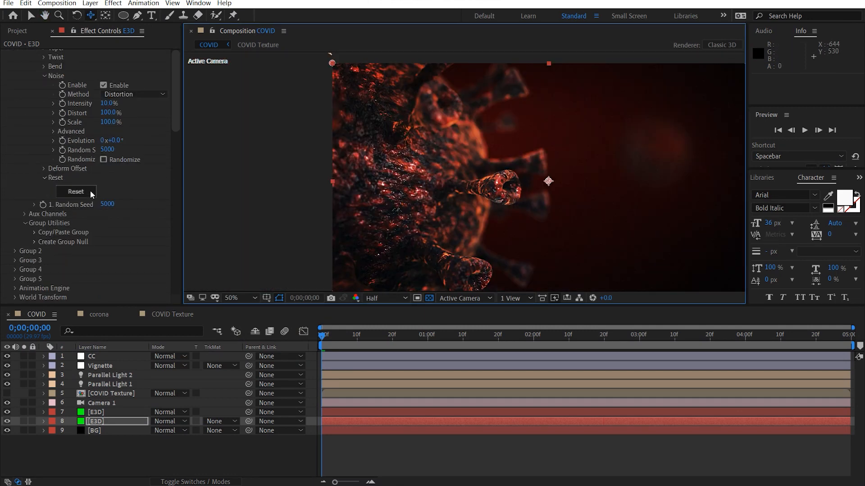
scroll(90, 190, "down", 5)
scroll(452, 169, "down", 2)
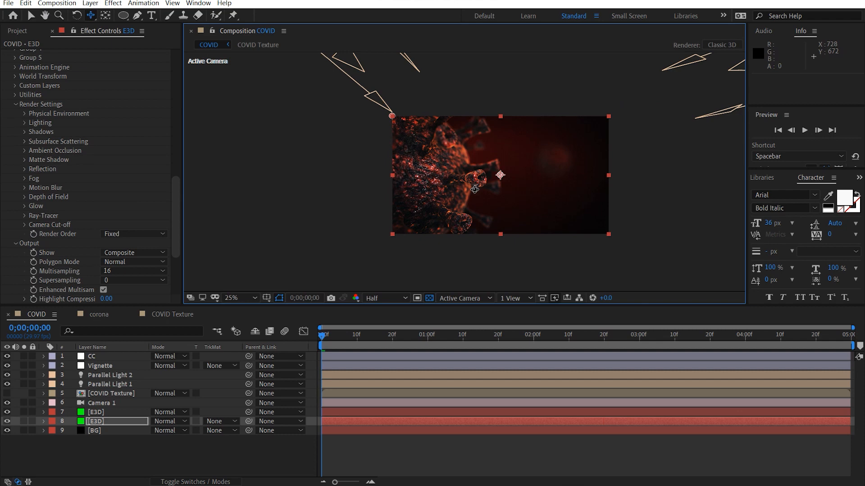
scroll(474, 189, "up", 2)
scroll(78, 231, "down", 3)
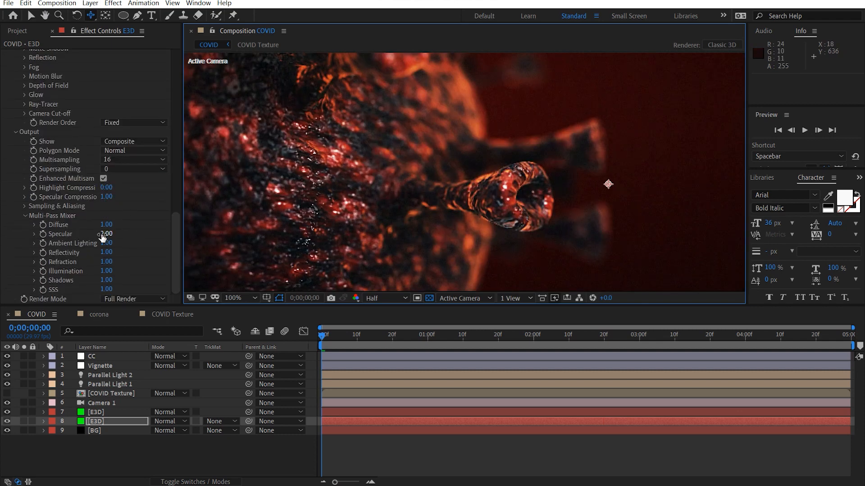
scroll(383, 197, "down", 2)
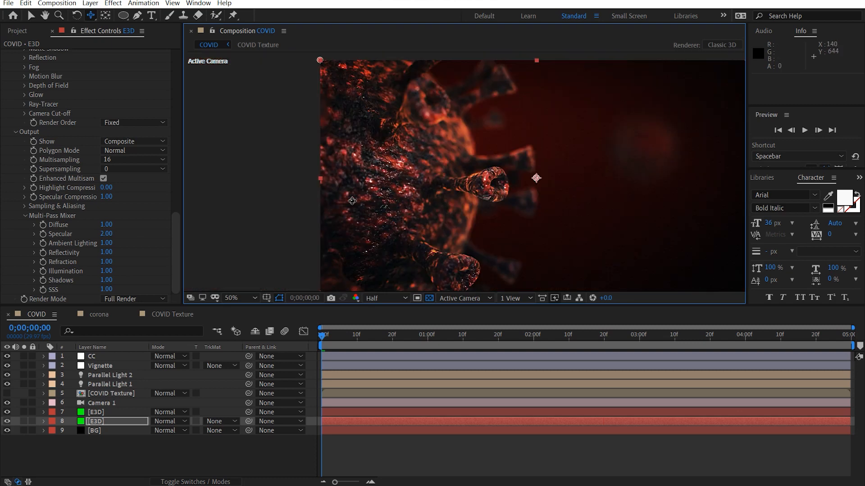
scroll(426, 181, "up", 1)
- Turn off depth of field in Camera 1's camera options and collapse the camera layer
left_click(98, 405)
key("a")
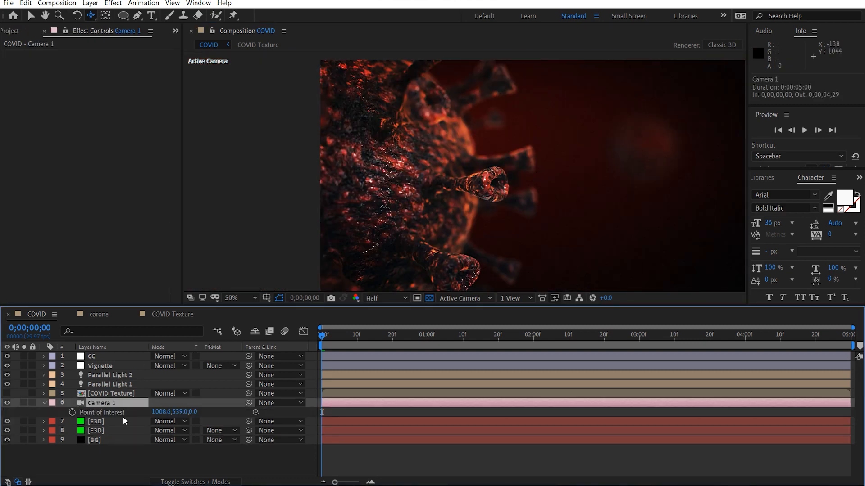
key("a")
key("a")
left_click(157, 430)
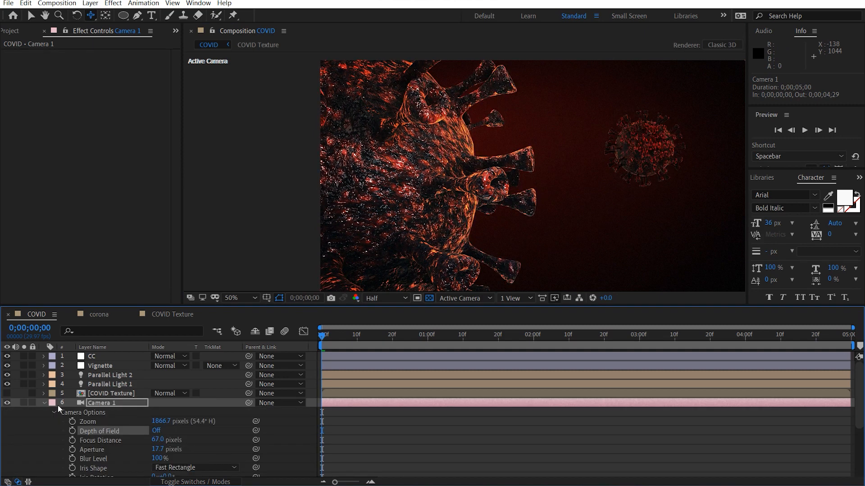
left_click(44, 403)
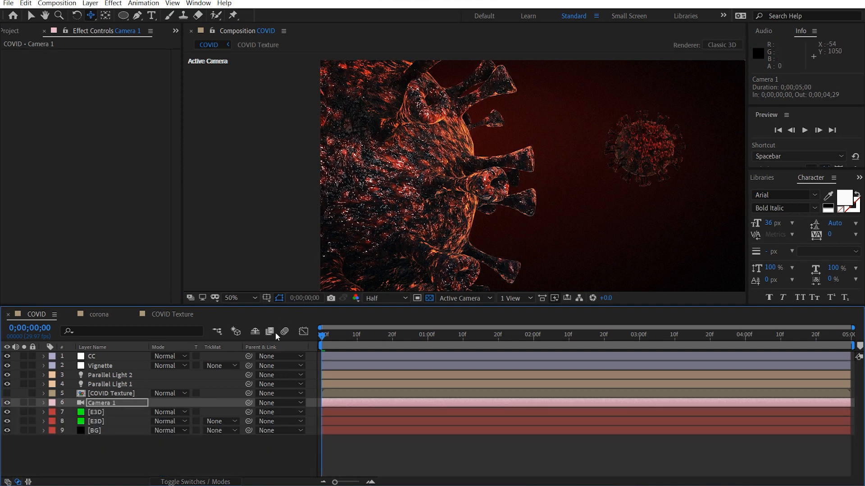
- Edit the CC layer's Looks effect, compare the Potatocorn look, and apply Peachy Keen from Color Play
left_click(108, 357)
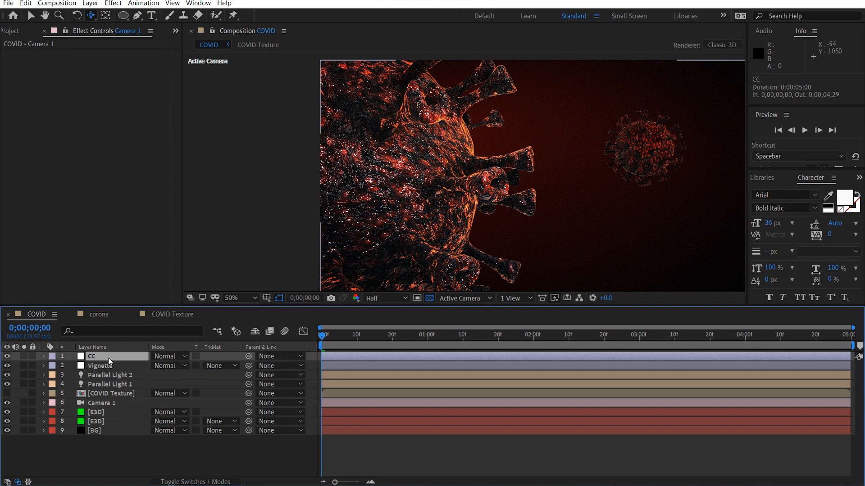
left_click(48, 115)
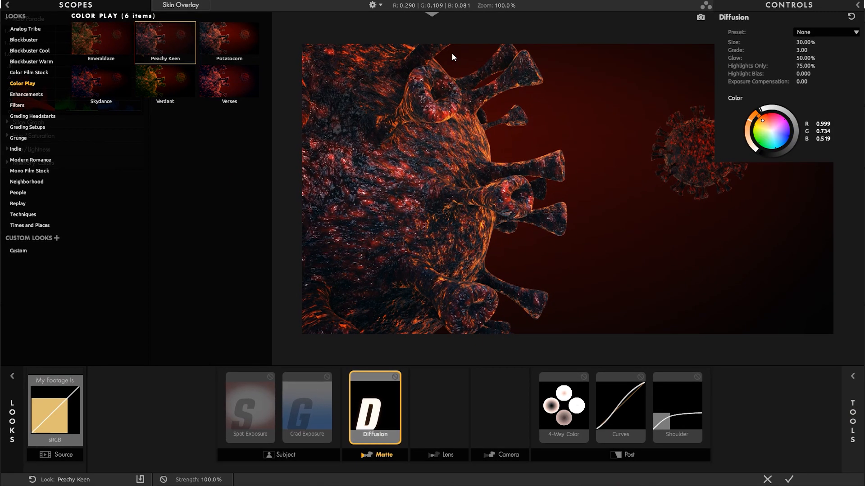
left_click(240, 40)
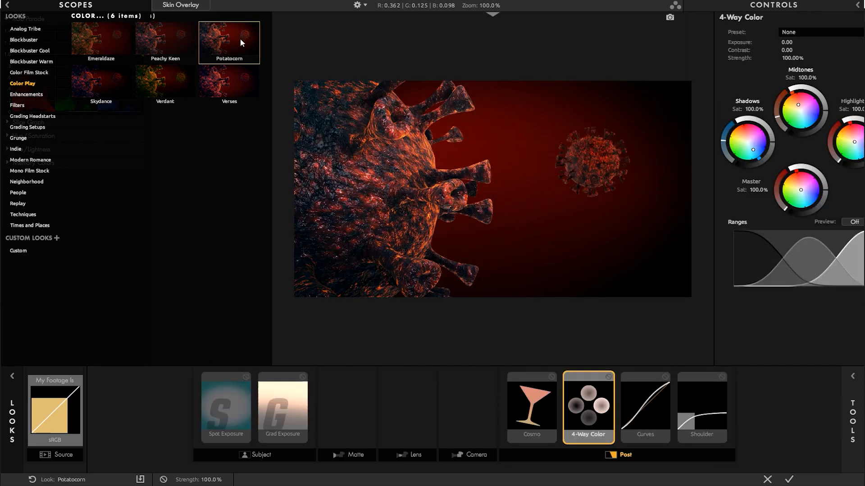
left_click(145, 48)
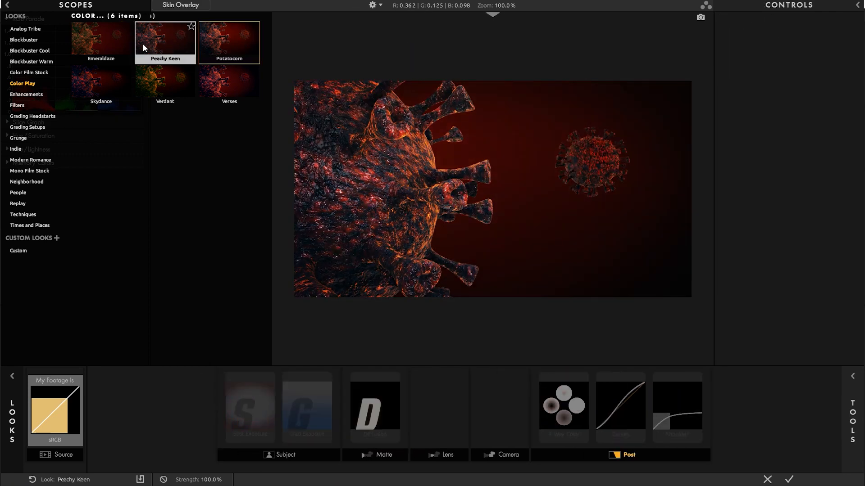
left_click(38, 51)
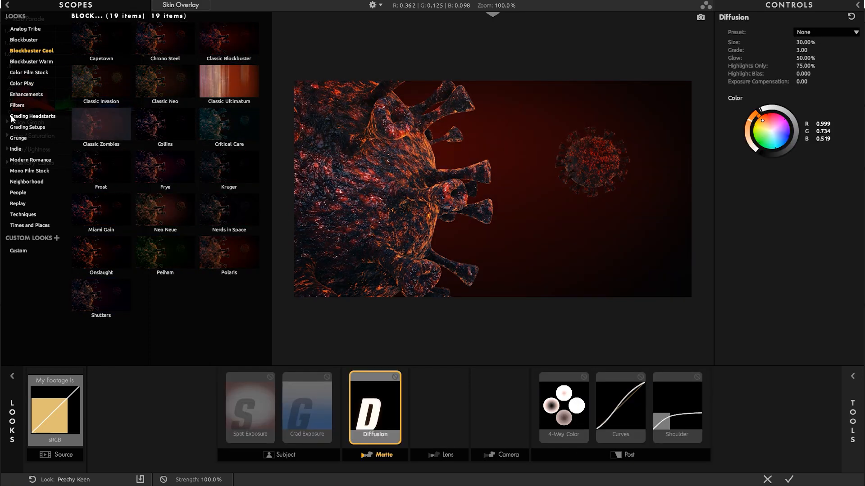
left_click(22, 84)
left_click(155, 52)
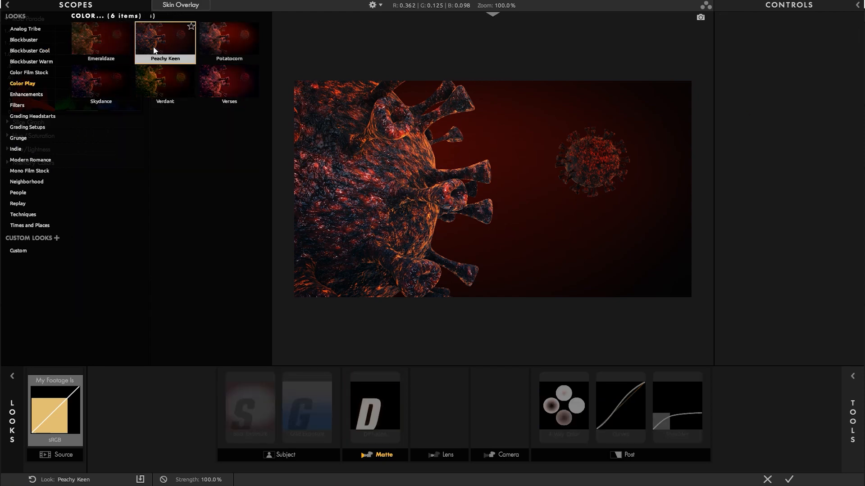
left_click(788, 478)
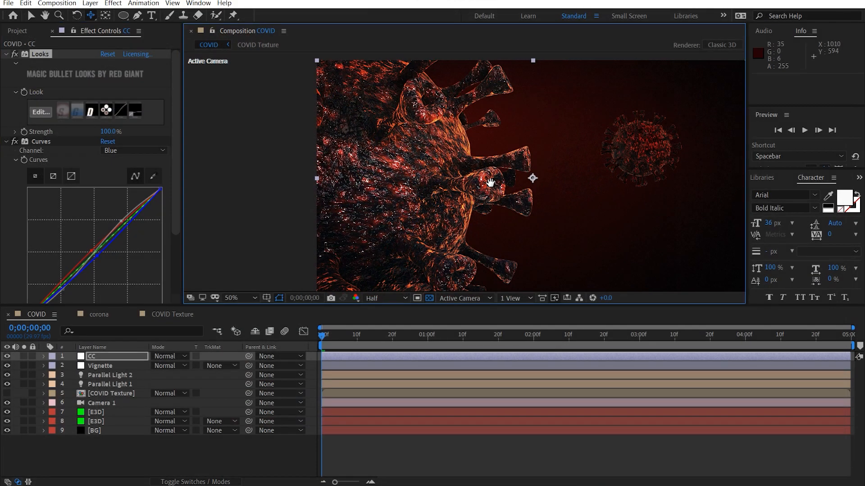
- Inspect the graded virus surface and spikes up close in the composition
key("c")
scroll(368, 198, "up", 3)
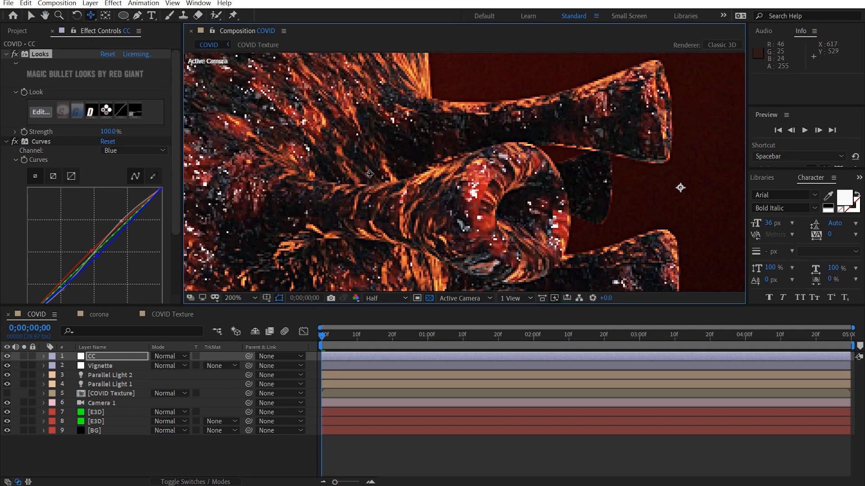
scroll(408, 212, "down", 3)
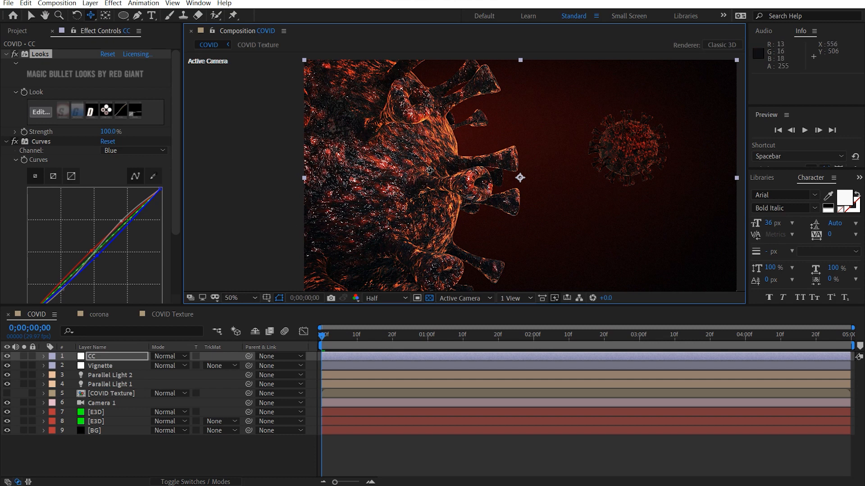
left_click_drag(522, 160, 494, 153)
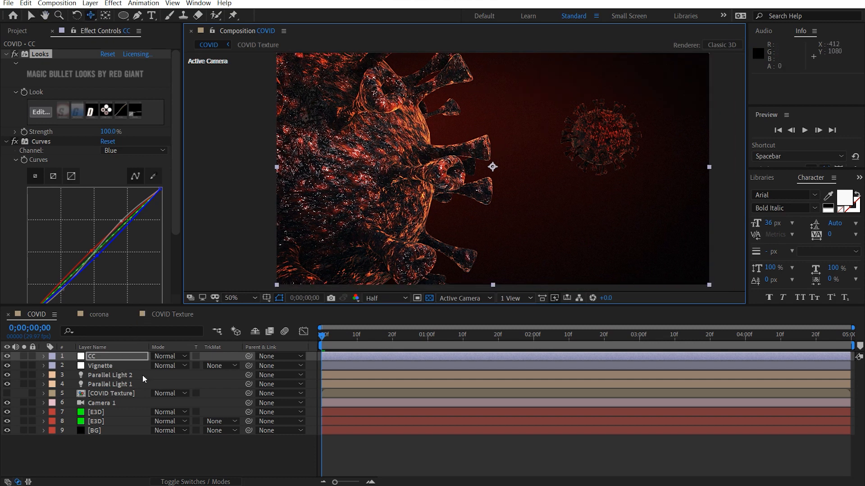
- Select Parallel Light 1 and examine its position and direction relative to the frame
left_click(124, 376)
left_click(113, 385)
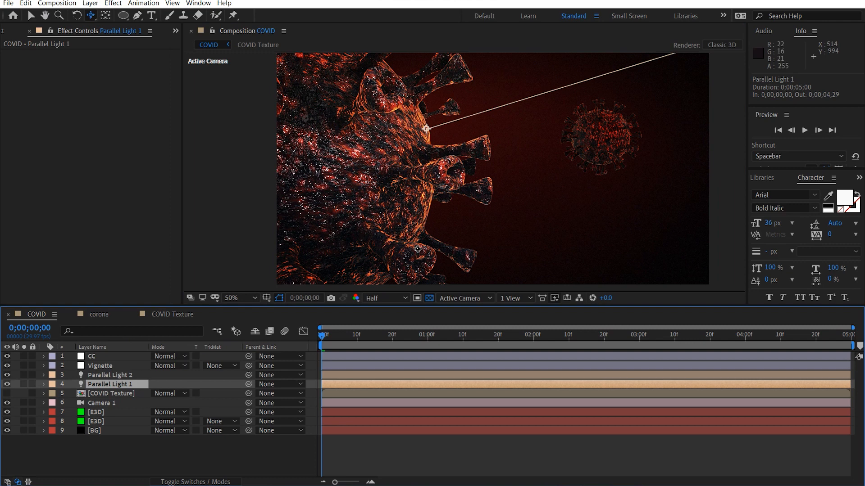
scroll(417, 249, "down", 4)
left_click_drag(558, 165, 469, 194)
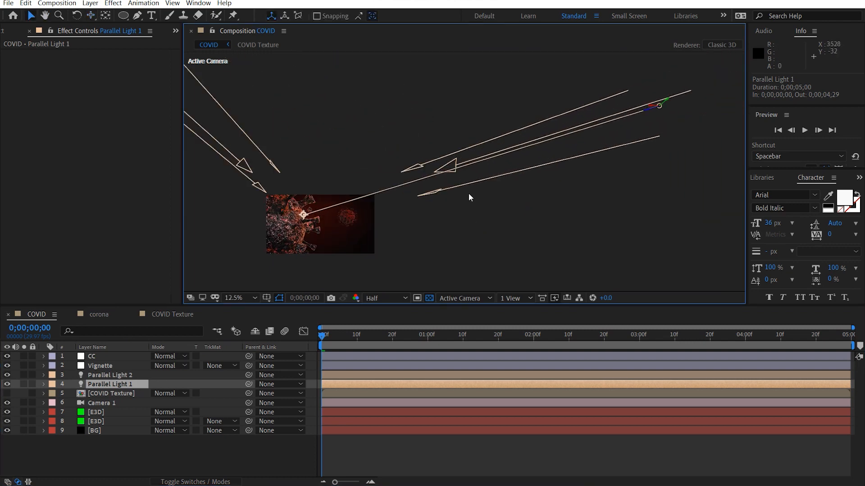
- Lower Parallel Light 1 beside the frame and shift its point of interest down toward the large virus's center
left_click_drag(660, 108, 668, 183)
left_click_drag(406, 162, 519, 119)
scroll(502, 131, "up", 1)
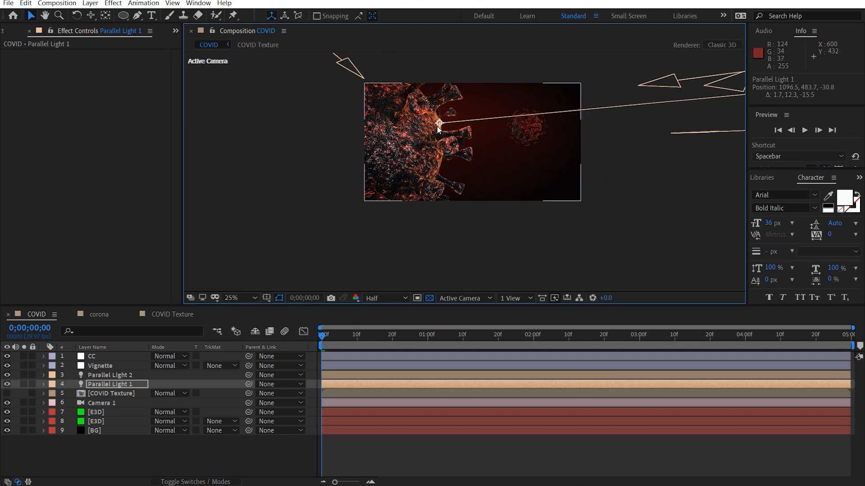
left_click_drag(438, 123, 412, 155)
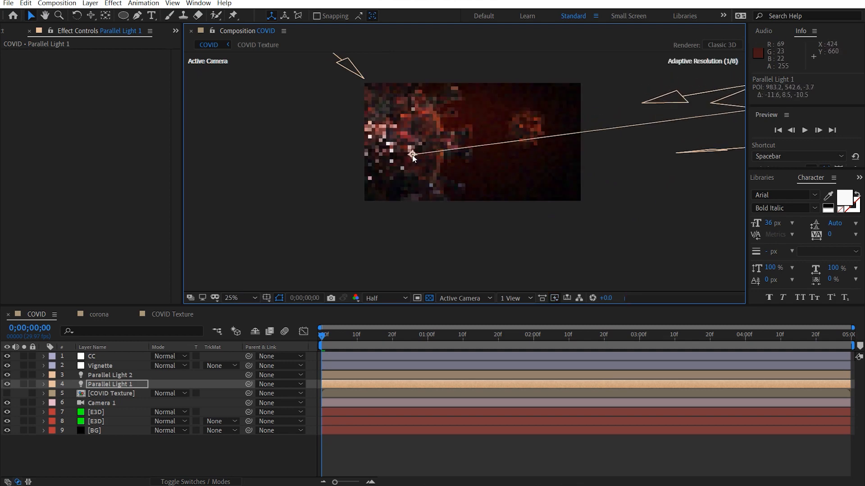
scroll(412, 155, "up", 1)
left_click_drag(377, 141, 468, 181)
scroll(469, 181, "up", 1)
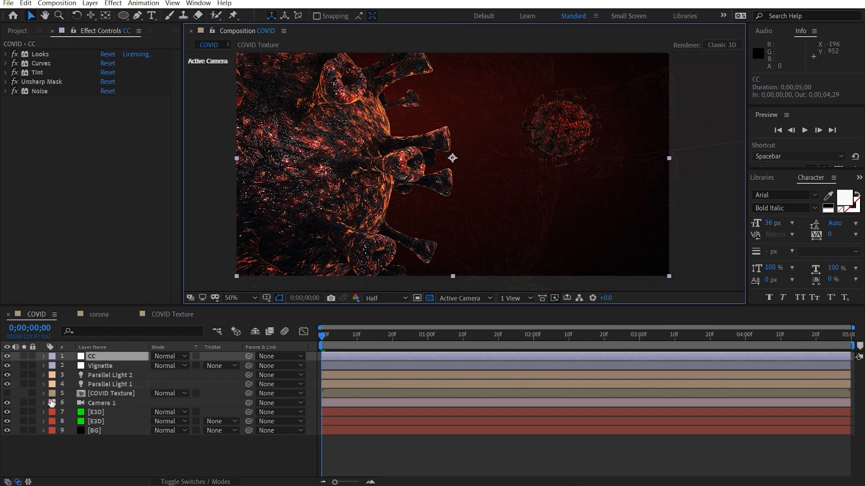
- Set the Deform Noise method to Distortion on the small virus's E3D layer
left_click(113, 412)
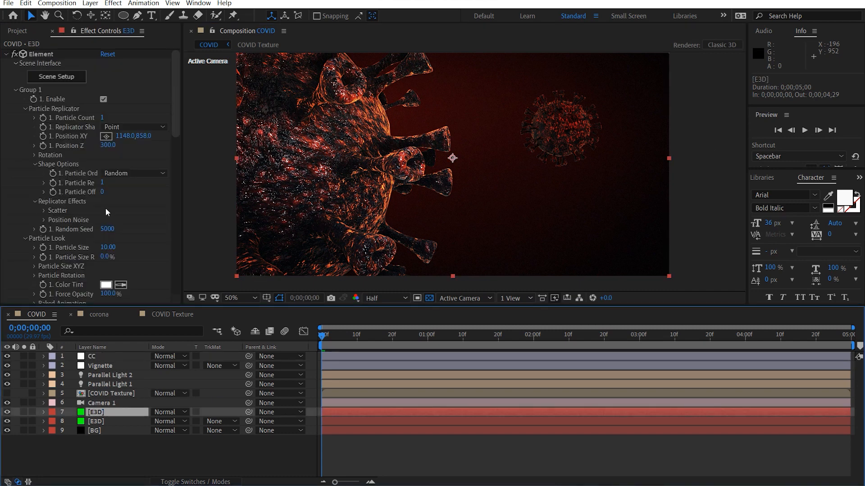
scroll(106, 208, "down", 6)
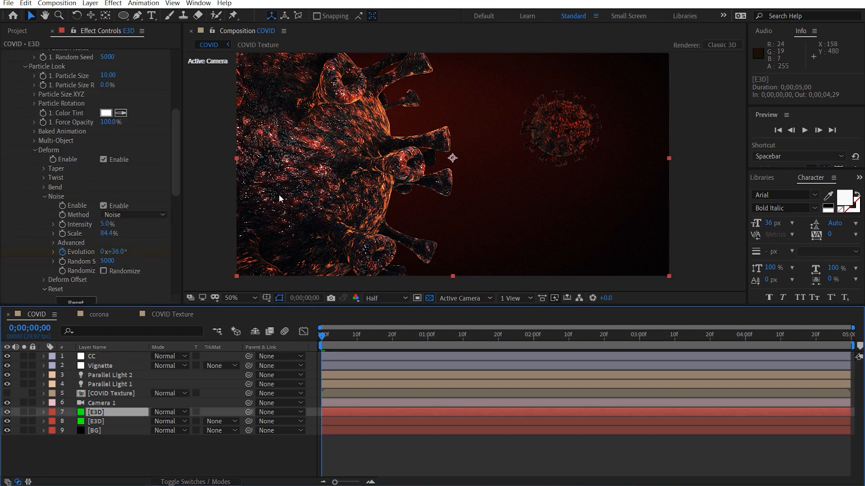
left_click(125, 215)
left_click(141, 237)
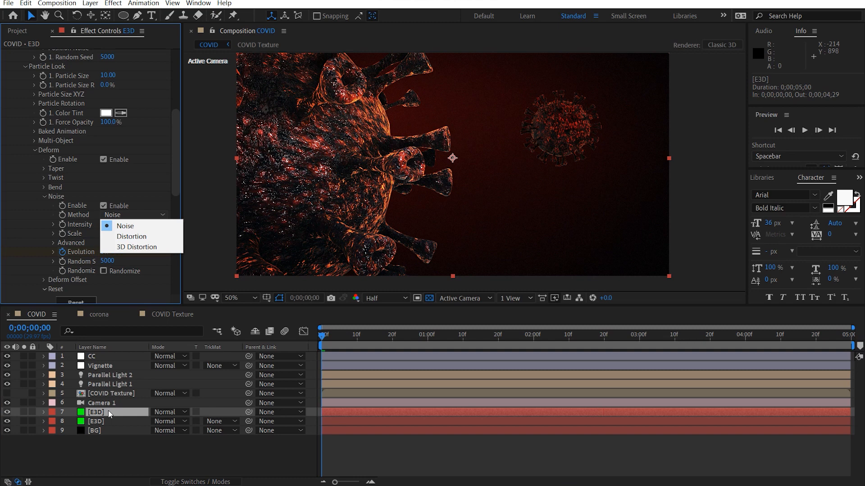
- Try a noise Evolution of 256° on the large virus's E3D layer and reset it to 0
left_click(109, 421)
scroll(145, 128, "up", 5)
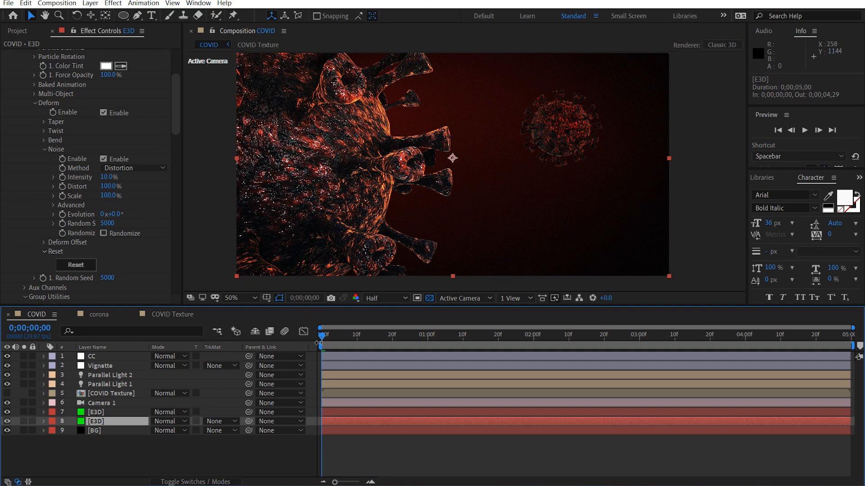
left_click_drag(116, 215, 278, 220)
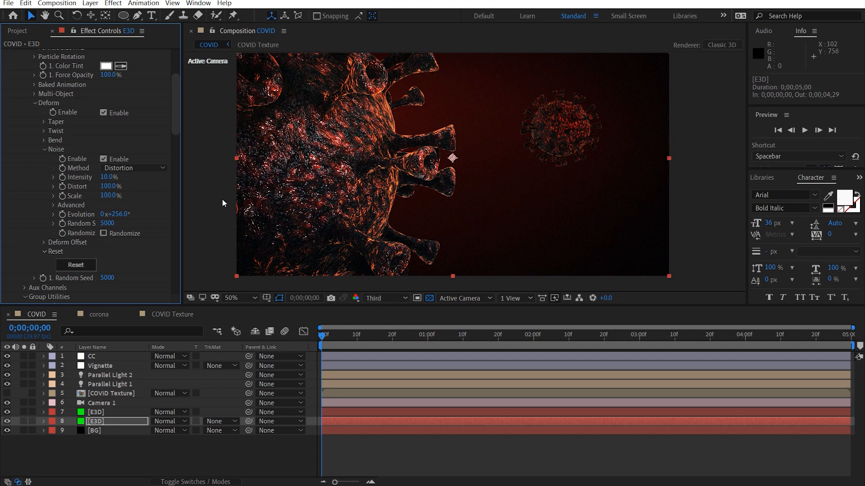
left_click(110, 215)
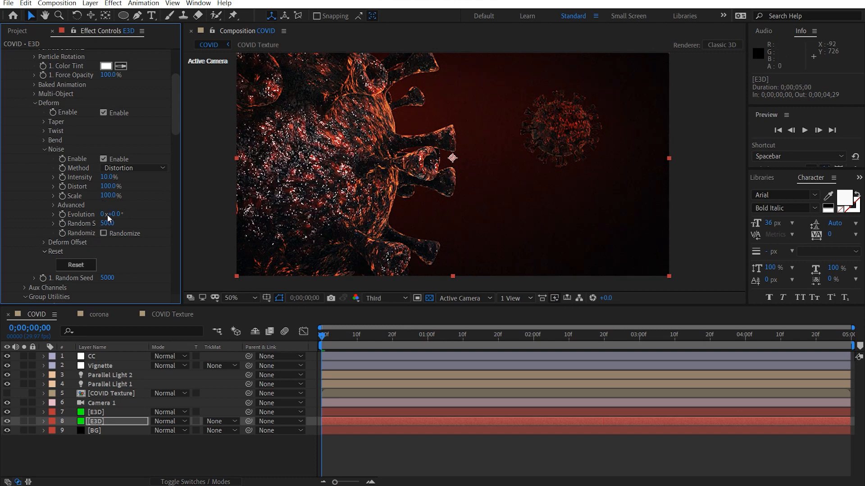
type("0")
key("Return")
- Try 50% Distort and Scale with an Evolution of 86° on the large virus, and restore 100%, 100% and 0°
left_click_drag(108, 195, 71, 186)
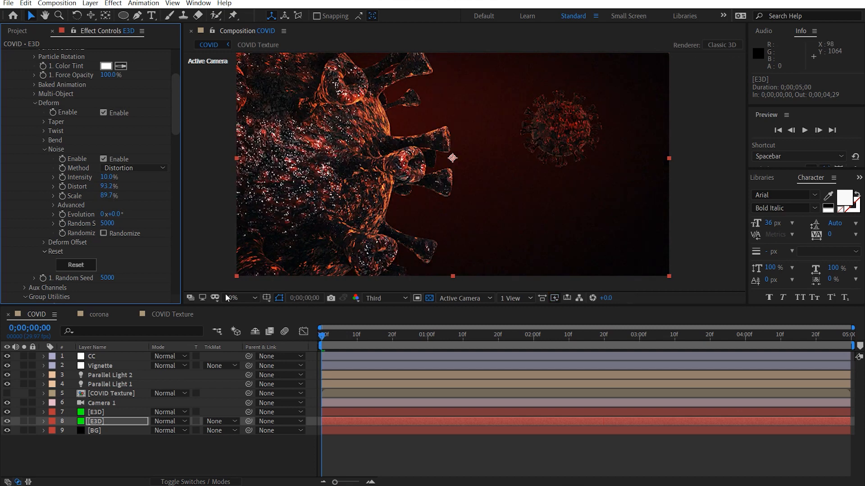
left_click_drag(111, 214, 133, 214)
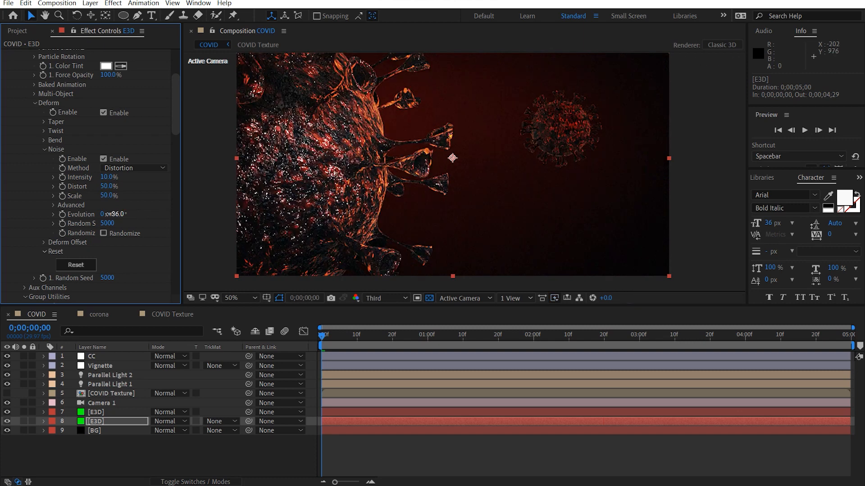
left_click(109, 213)
type("0")
key("Return")
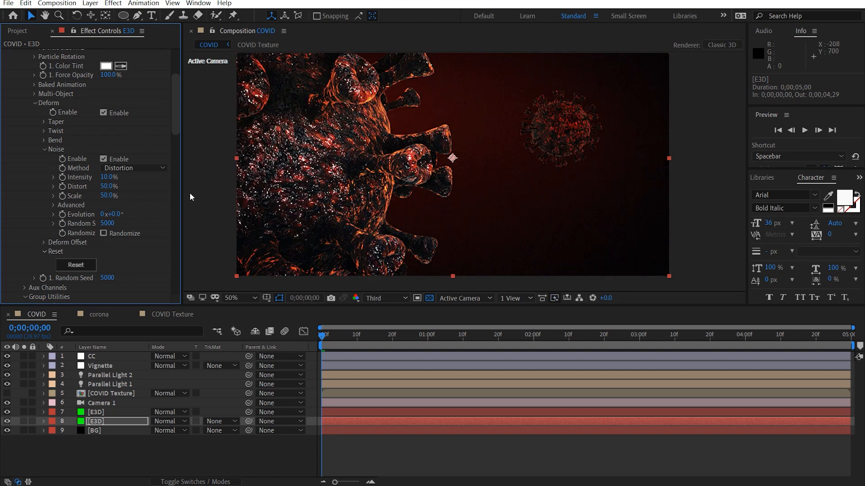
left_click(106, 188)
type("100")
key("Tab")
type("100")
key("Return")
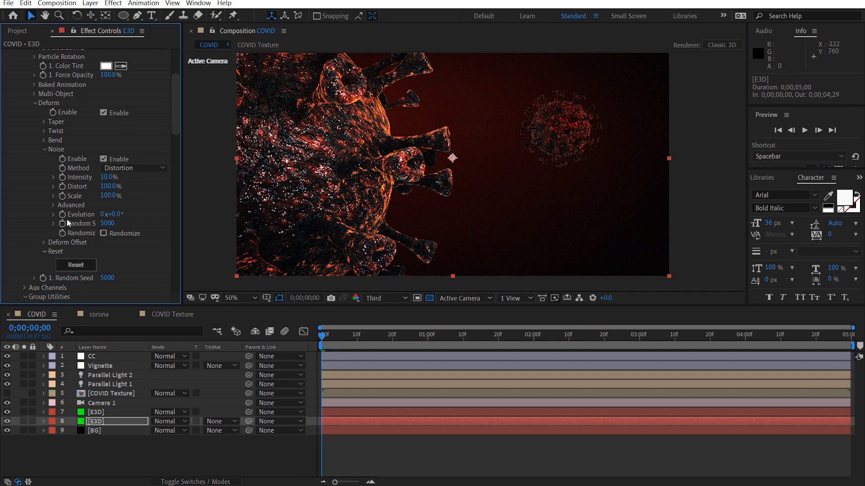
- Animate the large virus's noise Evolution to one full revolution at 0;00;04;29 and scrub through the motion
left_click(850, 336)
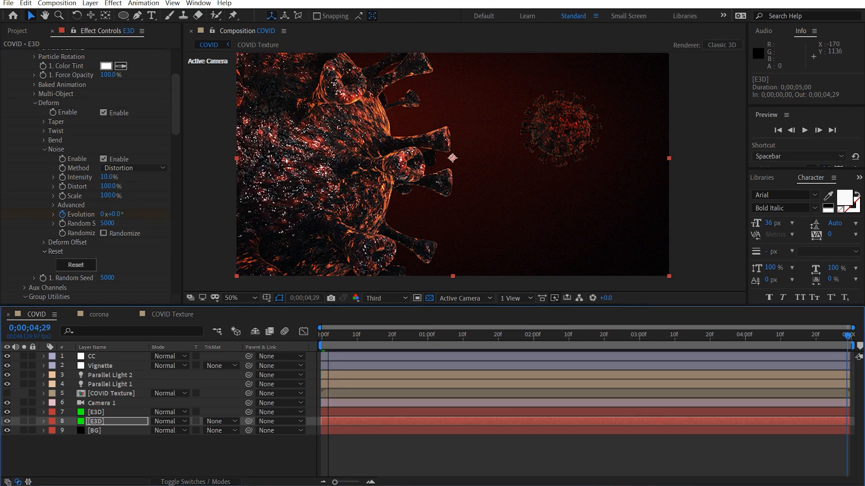
left_click(102, 215)
type("1")
key("Return")
left_click_drag(322, 335, 834, 336)
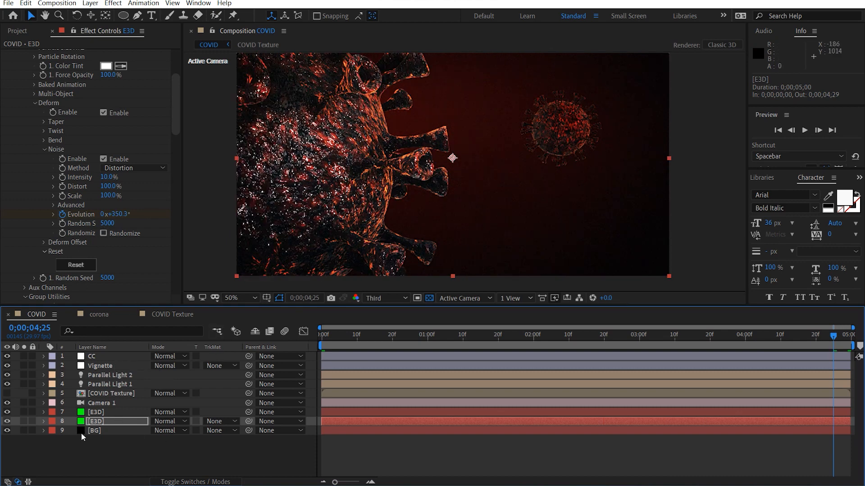
- Turn on depth of field for Camera 1 and set its aperture to 15 pixels
left_click(110, 402)
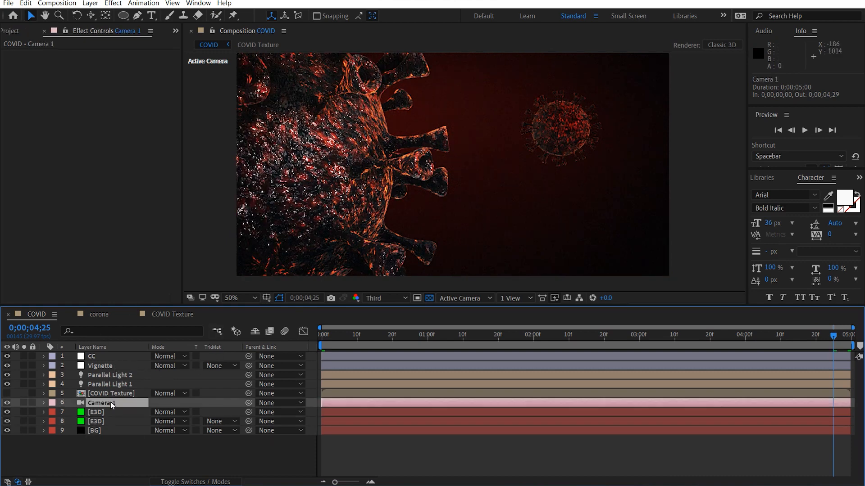
key("a")
key("a")
left_click(157, 431)
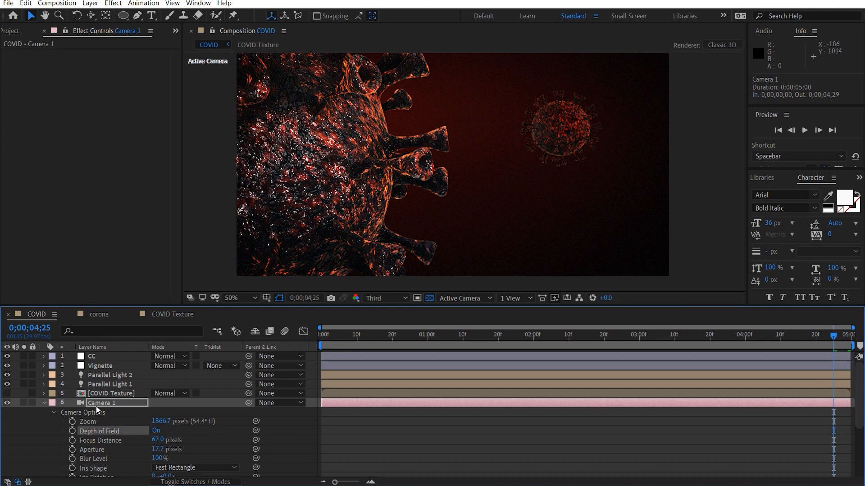
left_click(44, 403)
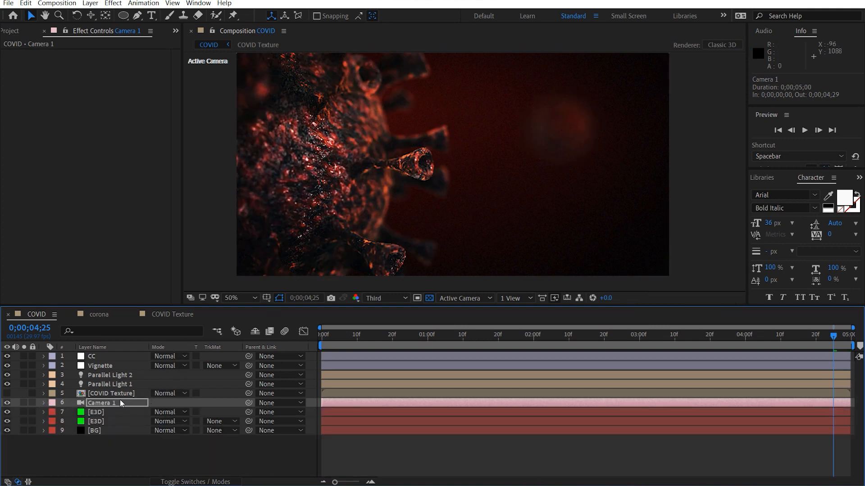
key("a")
key("a")
left_click(159, 449)
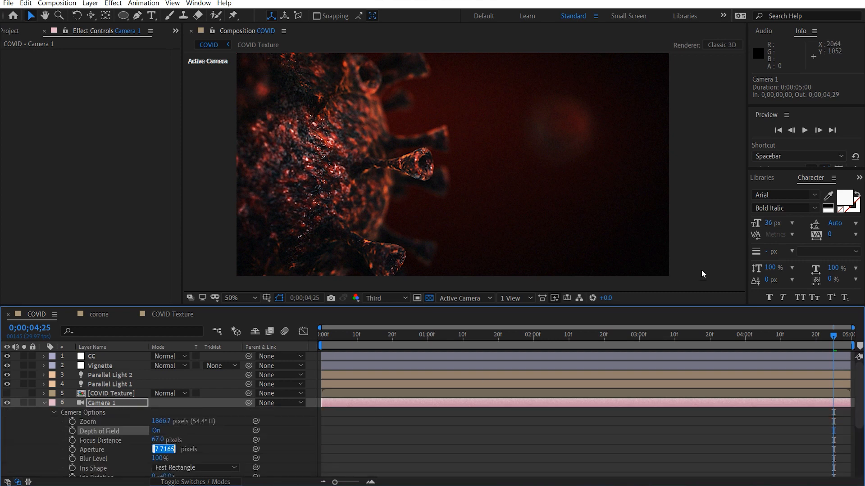
type("15")
key("Return")
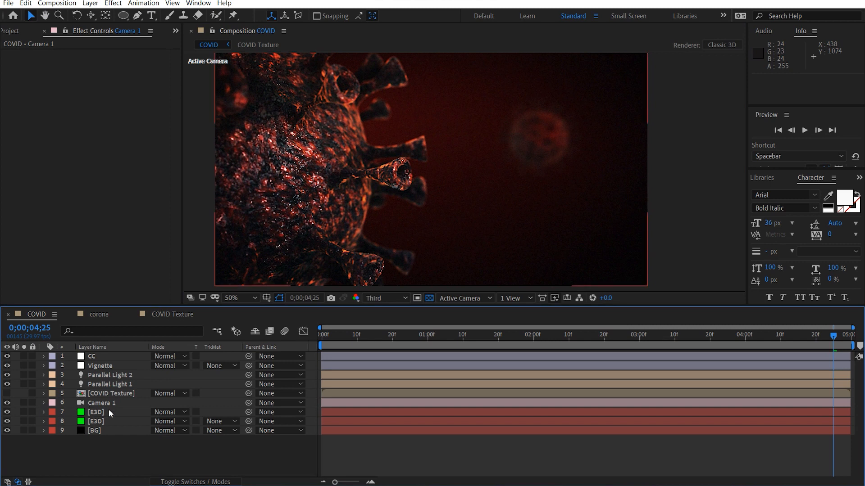
left_click(109, 414)
left_click(109, 420)
left_click(112, 411)
left_click(111, 358)
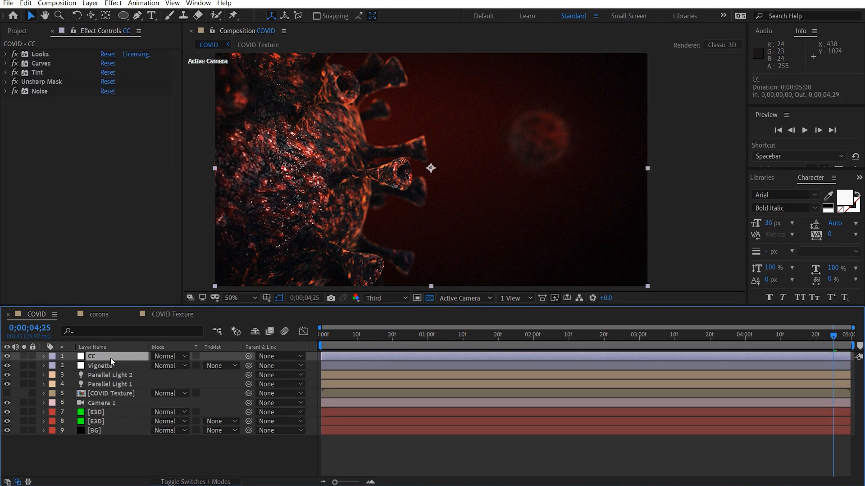
left_click(102, 419)
- Duplicate the small virus's E3D layer and move the copy down to Position XY 1148, 1078
left_click(117, 411)
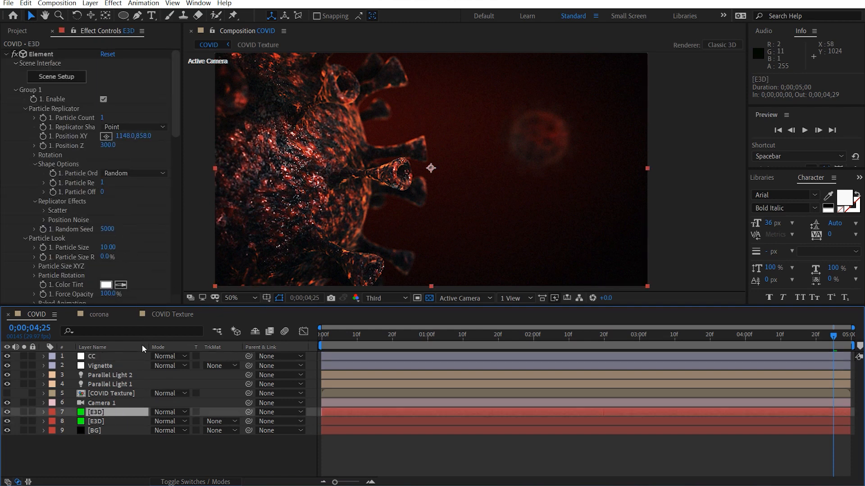
key("ctrl+d")
left_click_drag(142, 136, 237, 143)
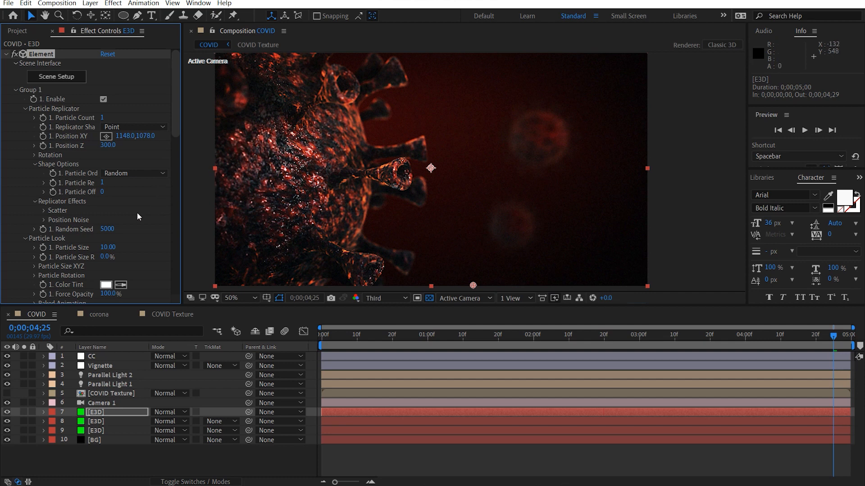
- Give both small virus E3D layers a yellow label color
left_click(105, 423, "ctrl")
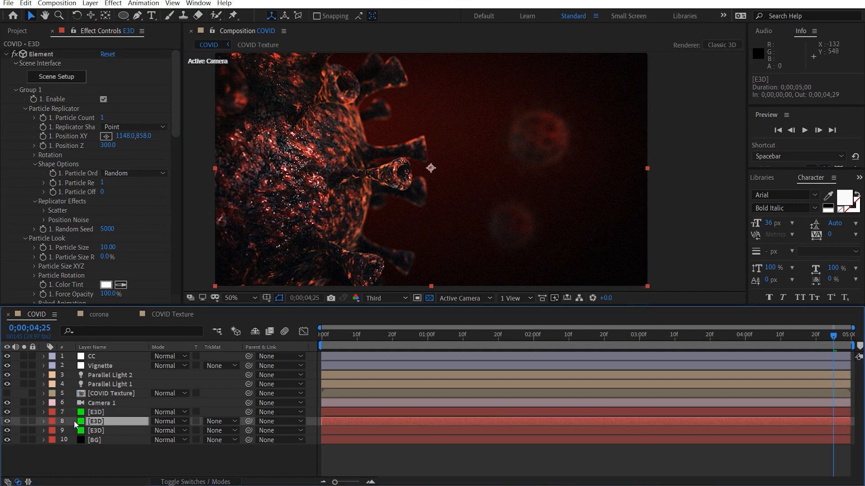
left_click(52, 412)
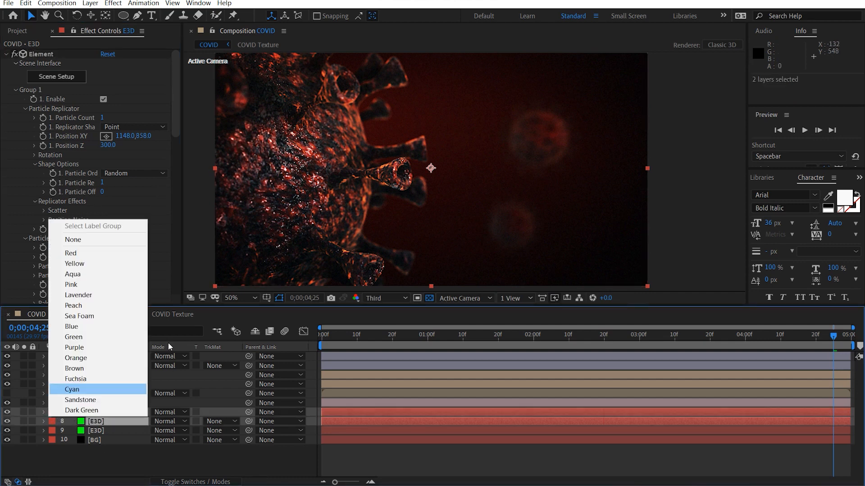
left_click(110, 268)
- Set the duplicated lower virus's particle size to 15 and its Position XY to 1076, 1110, and deselect the layer
left_click(117, 420)
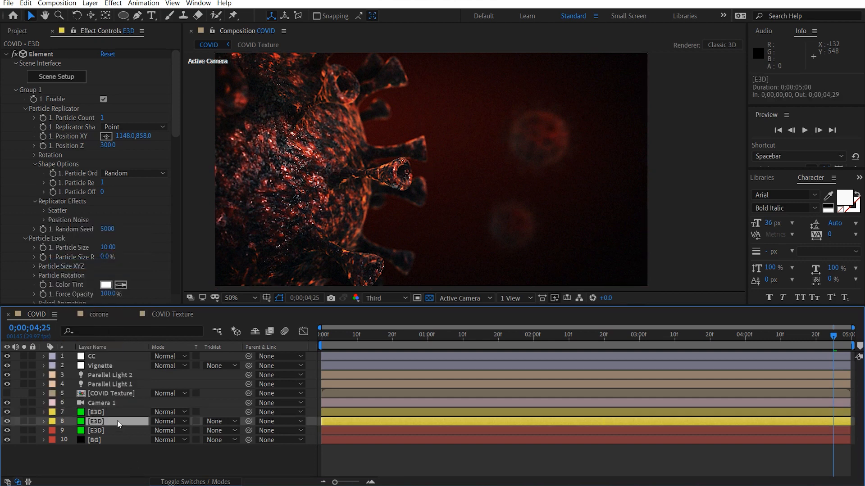
key("ctrl+Up")
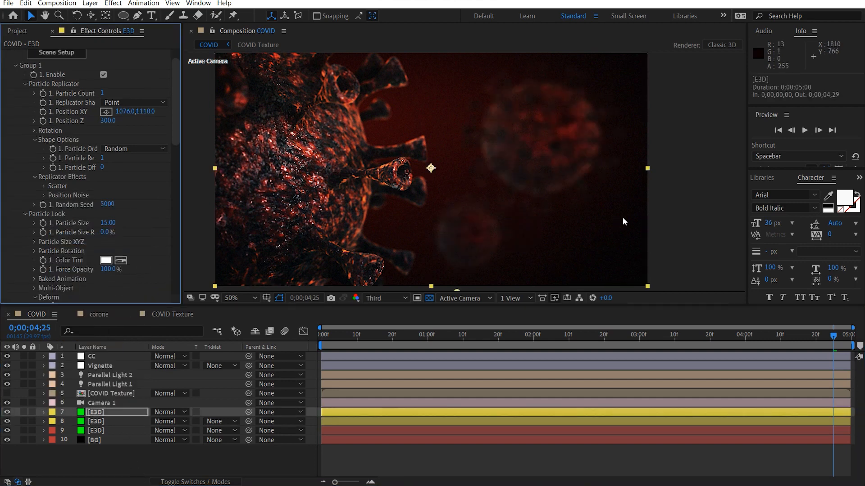
left_click(656, 218)
left_click(231, 352)
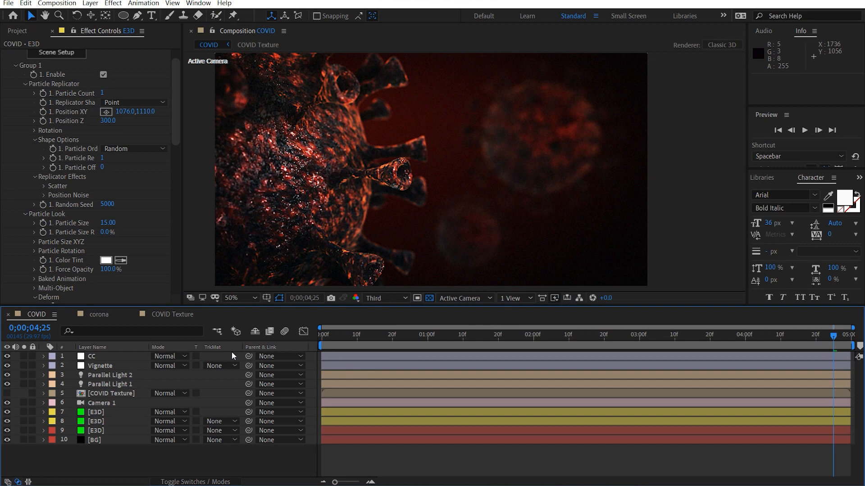
- Enable keyframing of the large virus's particle Z Rotation at 0° and move that keyframe to the first frame
left_click(103, 405)
left_click(101, 428)
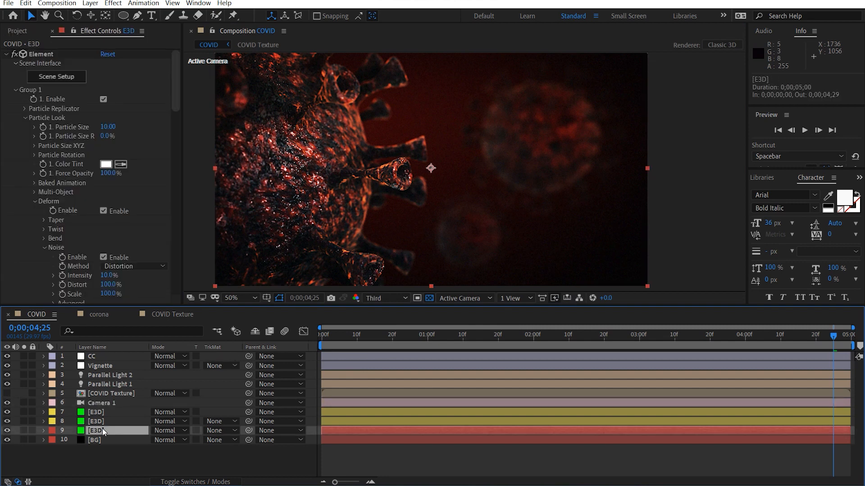
left_click(36, 156)
left_click_drag(115, 191, 137, 189)
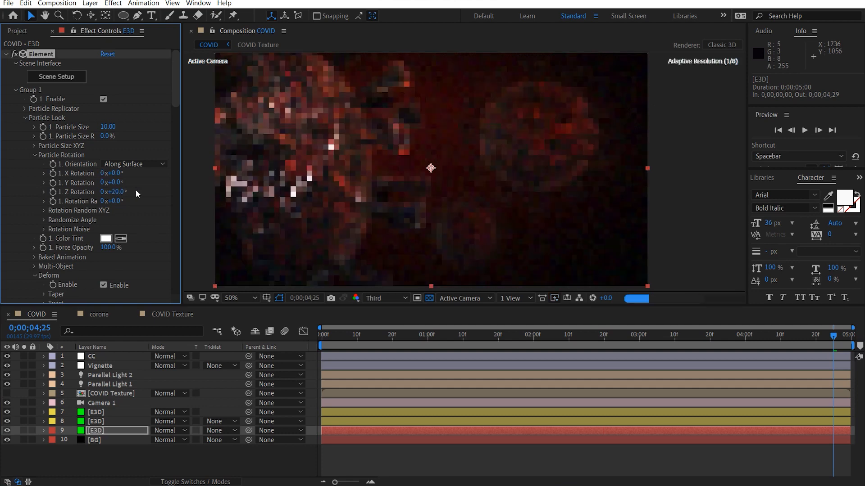
key("ctrl+z")
left_click(59, 193)
left_click(320, 337)
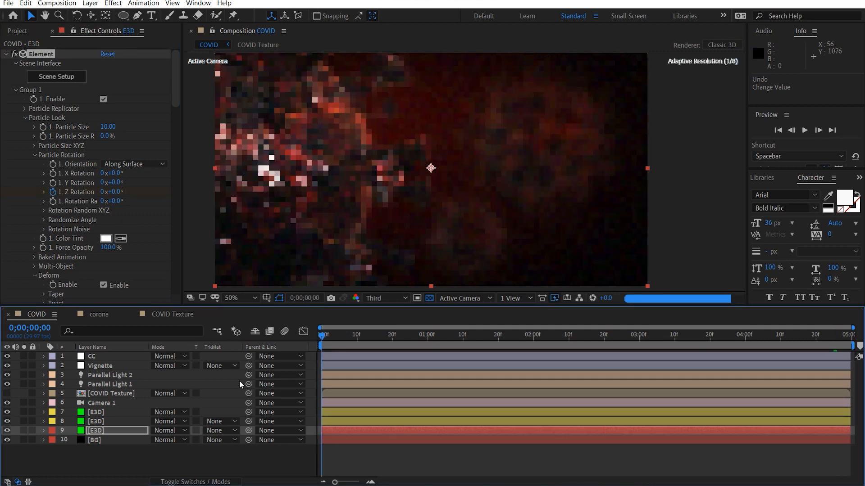
key("u")
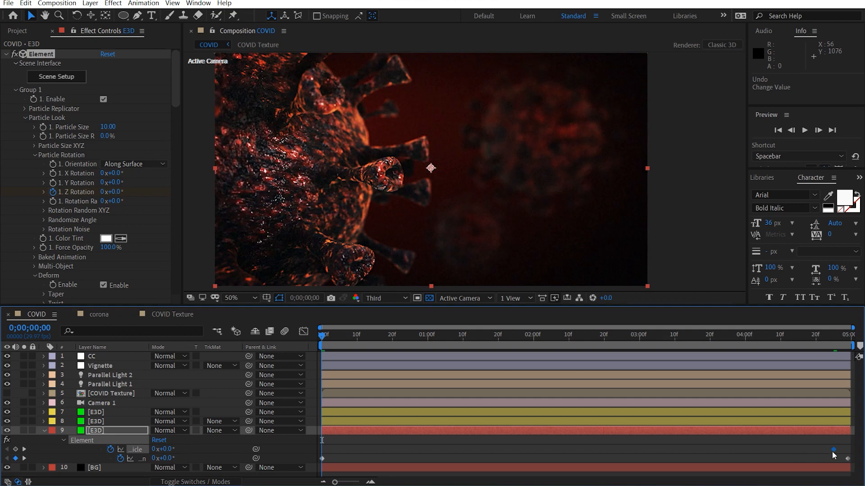
left_click_drag(379, 454, 321, 451)
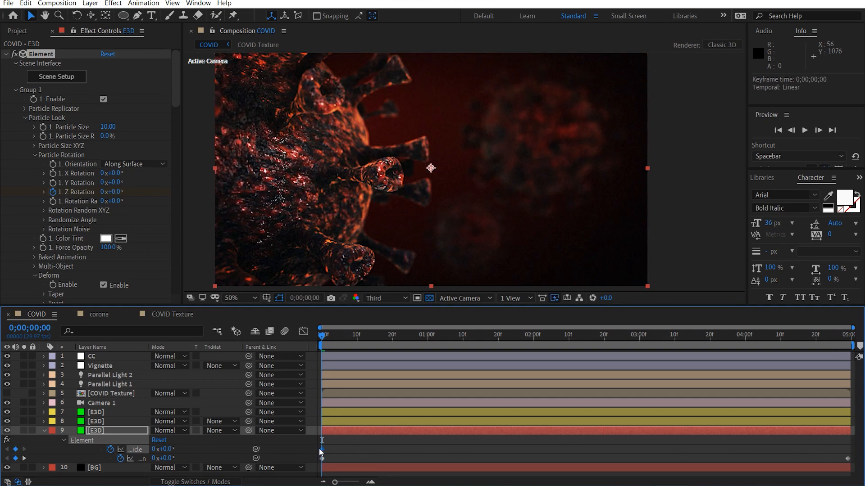
- Set the large virus's Z Rotation to 20° at 0;00;04;29
left_click(849, 337)
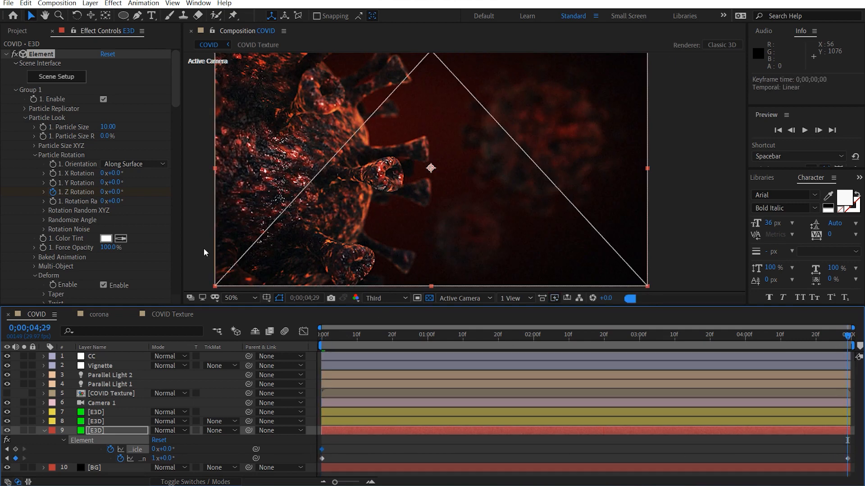
left_click(116, 193)
type("0")
key("Return")
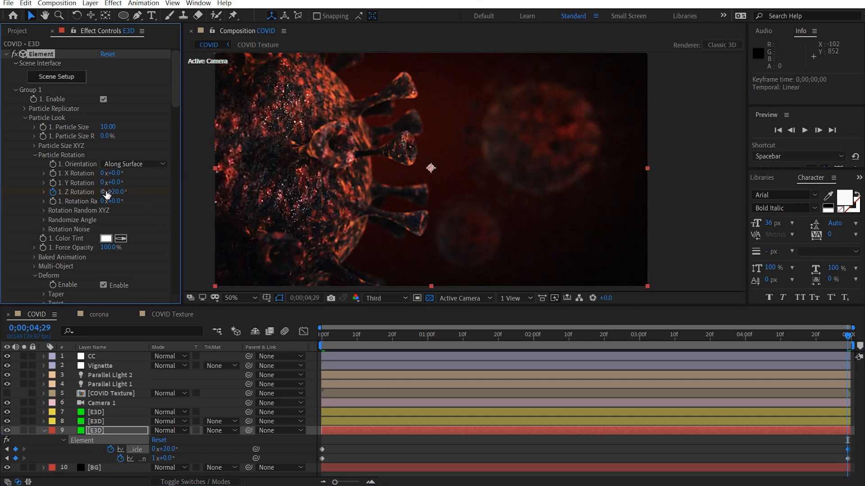
- Reduce the large virus's particle Z Rotation to 10° at 0;00;04;29, return to the first frame and collapse the layer
left_click(117, 195)
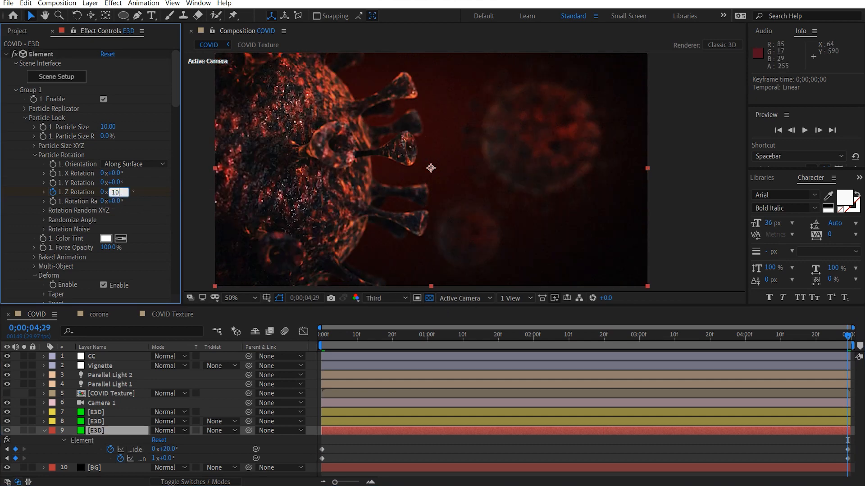
type("10")
key("Return")
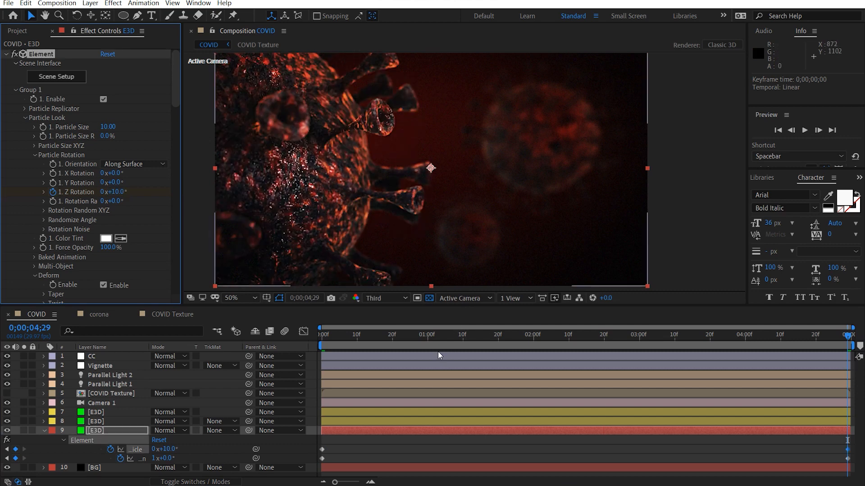
key("Home")
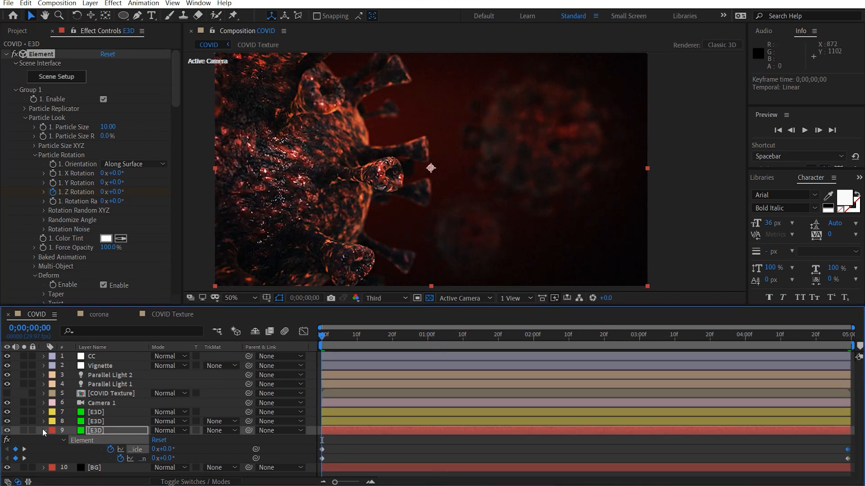
left_click(43, 430)
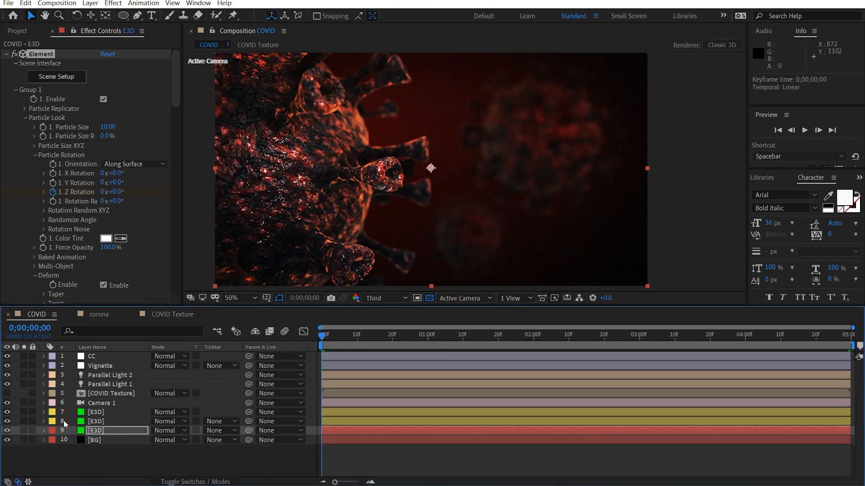
- Enable keyframing of Camera 1's Point of Interest and Position at the first frame
left_click(109, 403)
key("p")
key("shift+a")
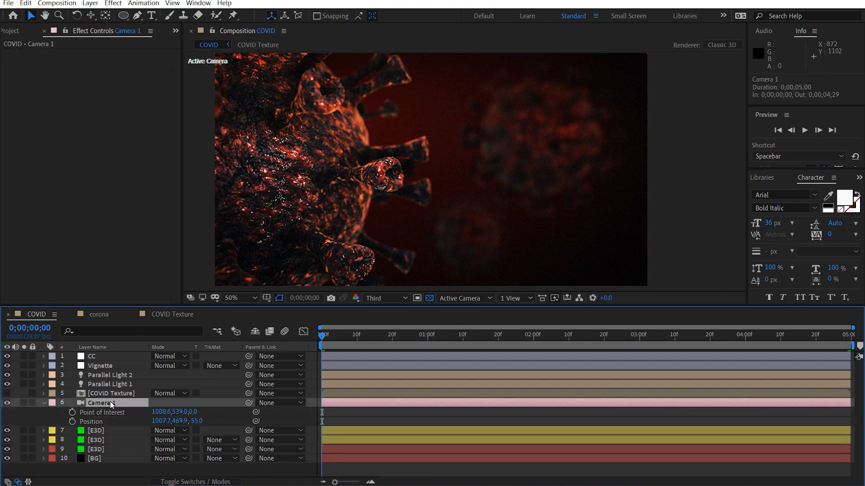
left_click(72, 413)
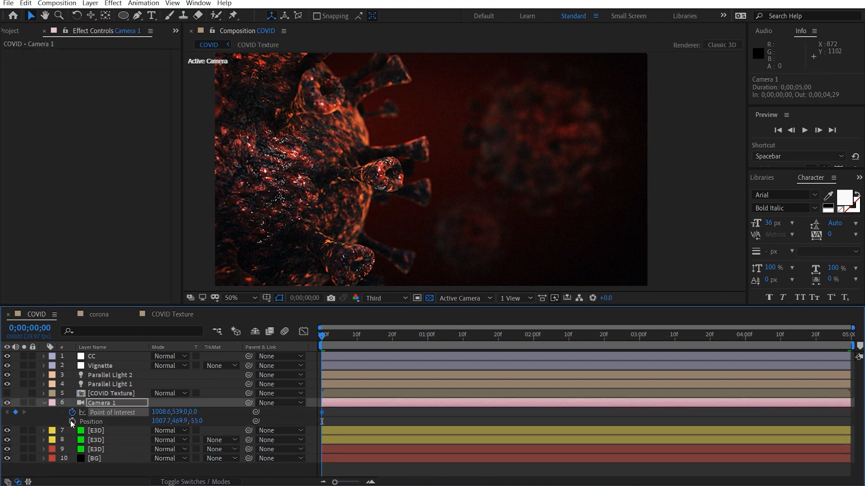
left_click(72, 421)
- Dolly Camera 1 slightly in at the last frame, to a Position of about 1007.7, 474.4, -51.4
key("End")
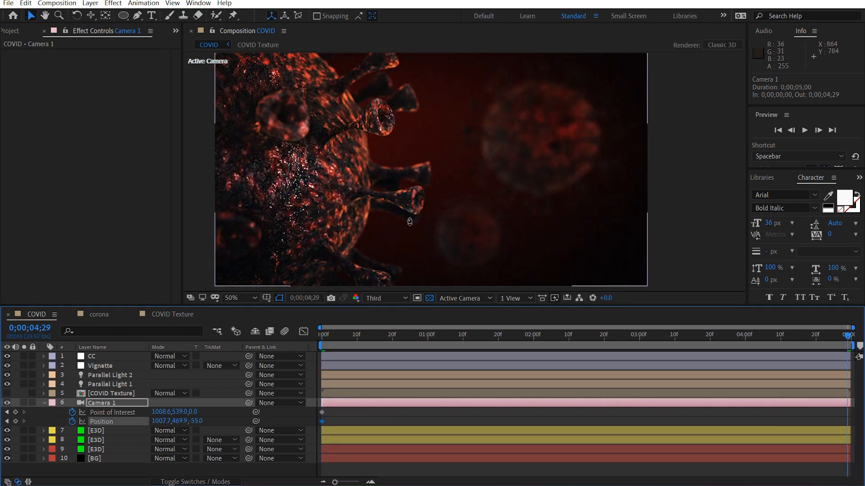
key("c")
left_click_drag(433, 218, 433, 206)
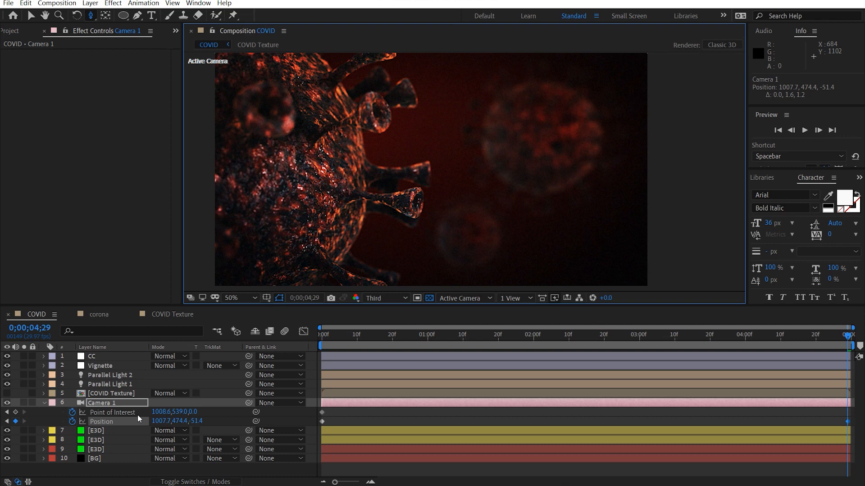
- Enable keyframing of Camera 1's Focus Distance at 67 pixels and move that keyframe to 0;00;03;02
key("a")
key("a")
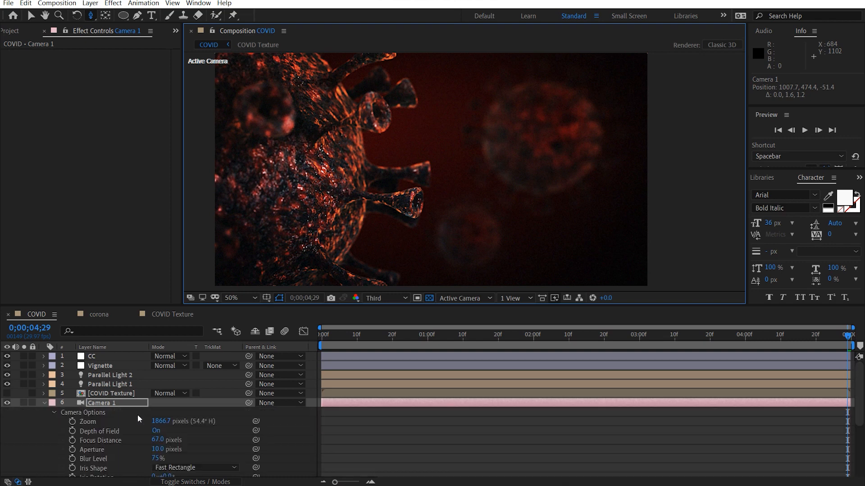
left_click(72, 440)
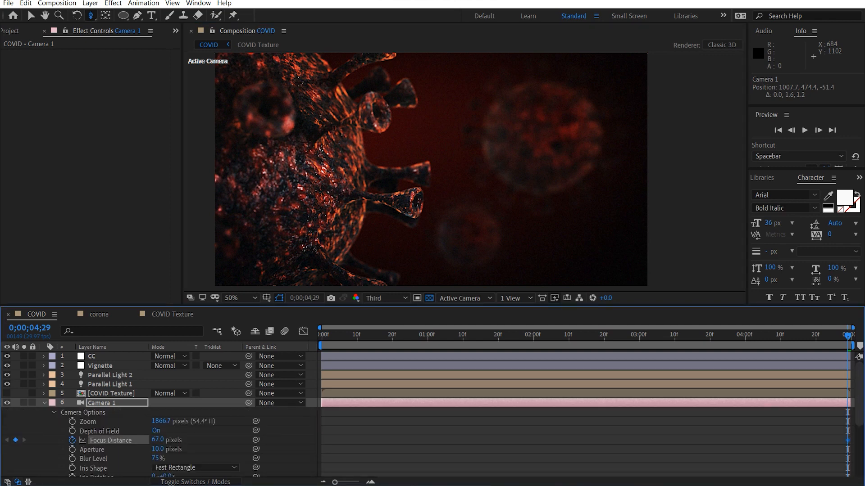
left_click_drag(849, 442, 646, 433)
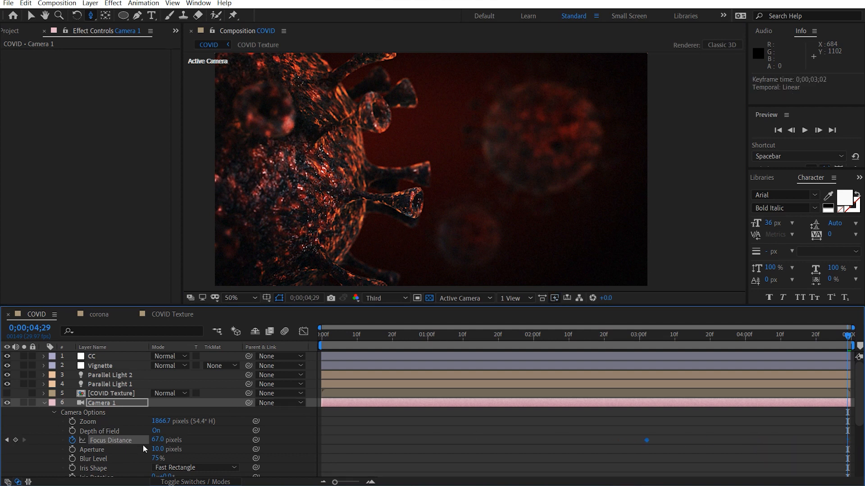
- Set Camera 1's Focus Distance to 500 pixels at 0;00;04;29, return to the first frame and collapse the camera layer
left_click_drag(165, 440, 212, 439)
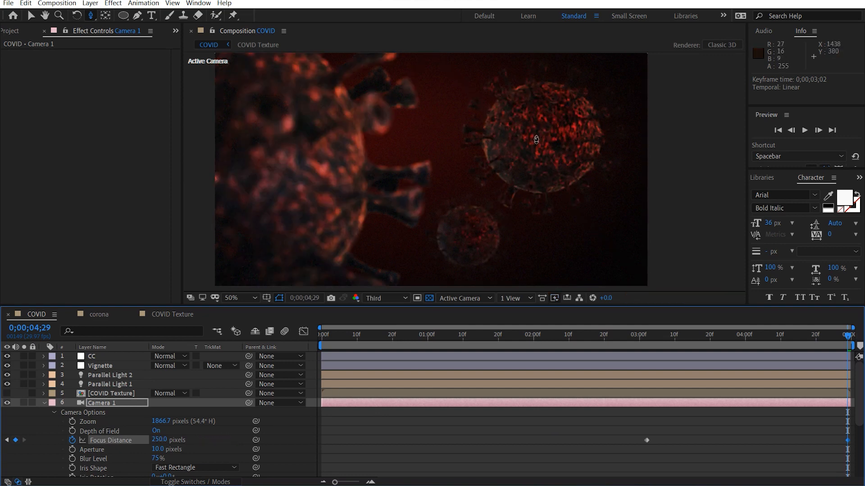
left_click_drag(161, 440, 241, 437)
left_click_drag(159, 440, 239, 444)
left_click(159, 440)
type("500")
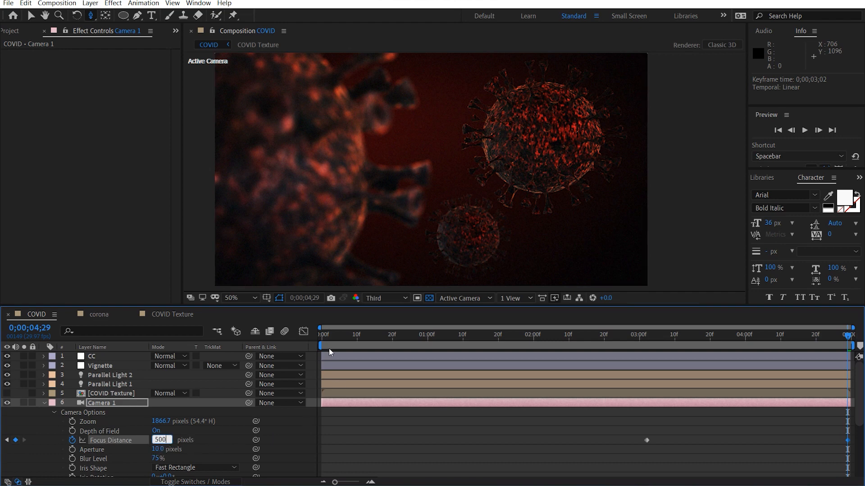
key("Return")
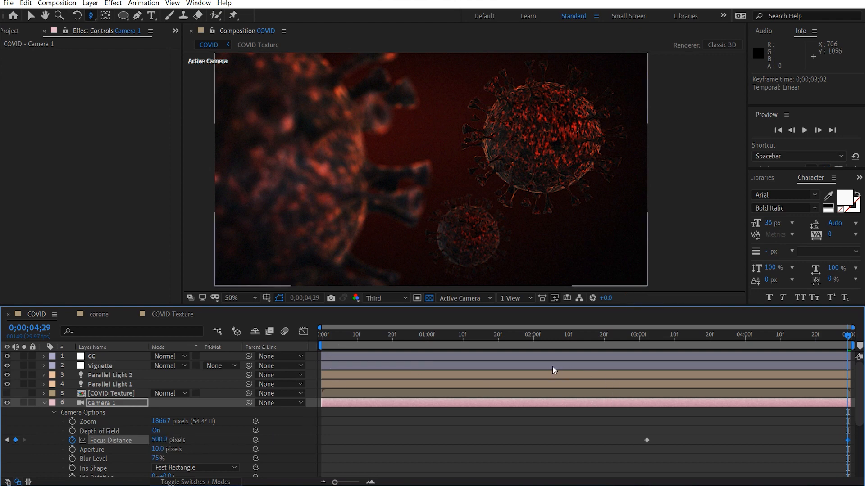
key("Home")
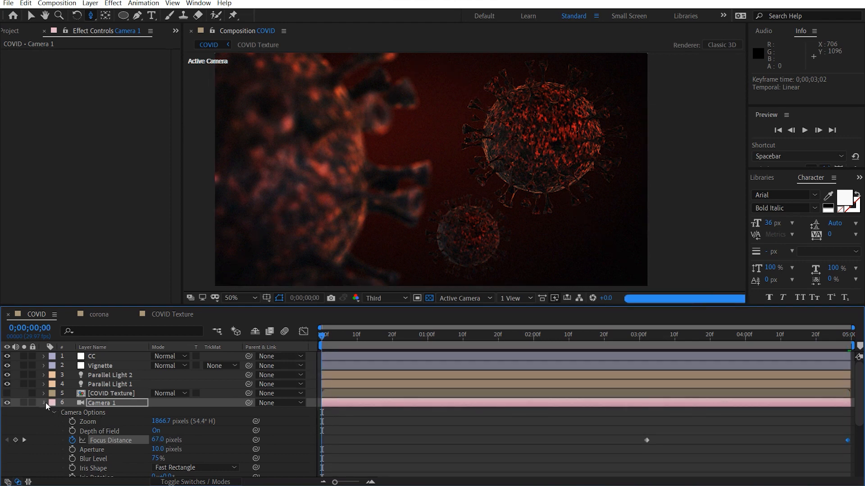
left_click(43, 403)
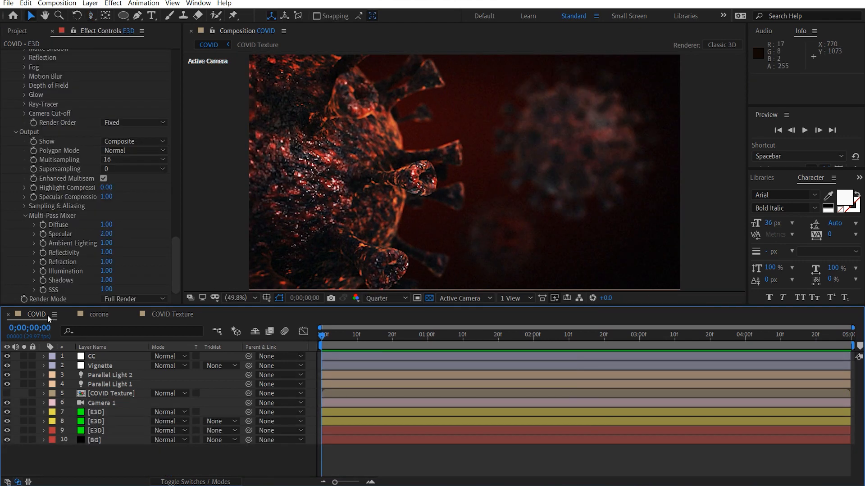
- Preview the COVID composition's animation and scrub to 0;00;01;25
key("space")
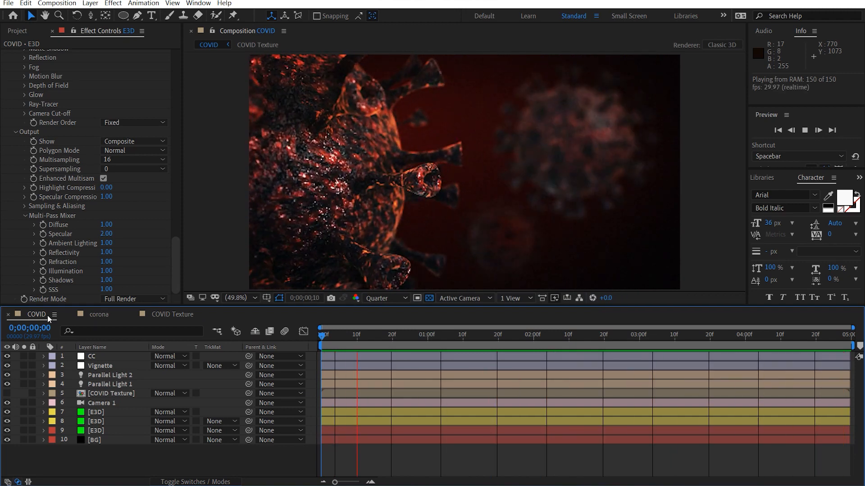
key("space")
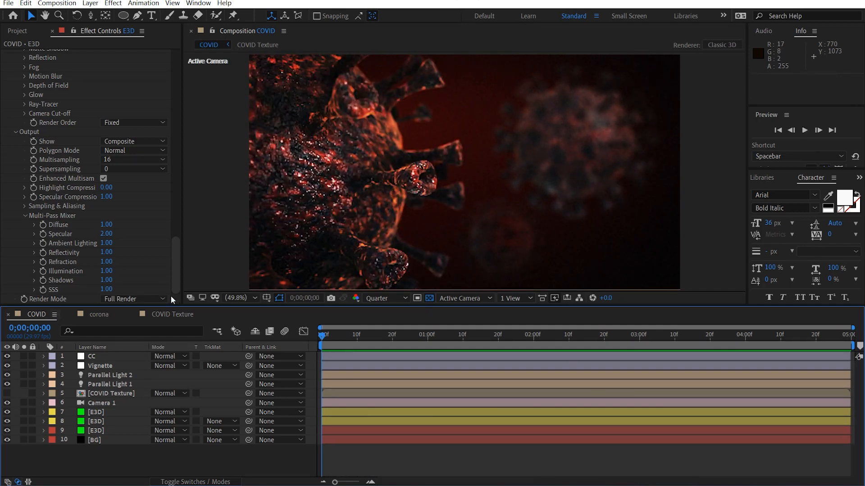
left_click_drag(375, 333, 515, 335)
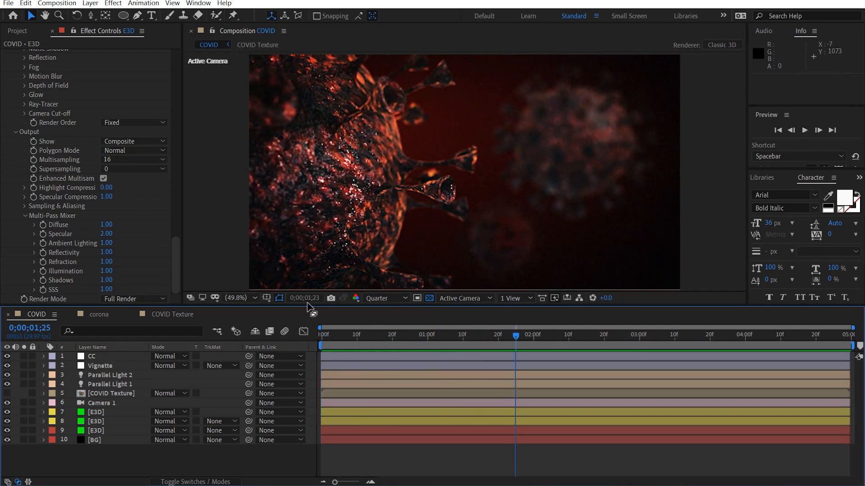
- Set the Deform Noise Scale of the large virus's E3D layer to 20%
left_click(95, 431)
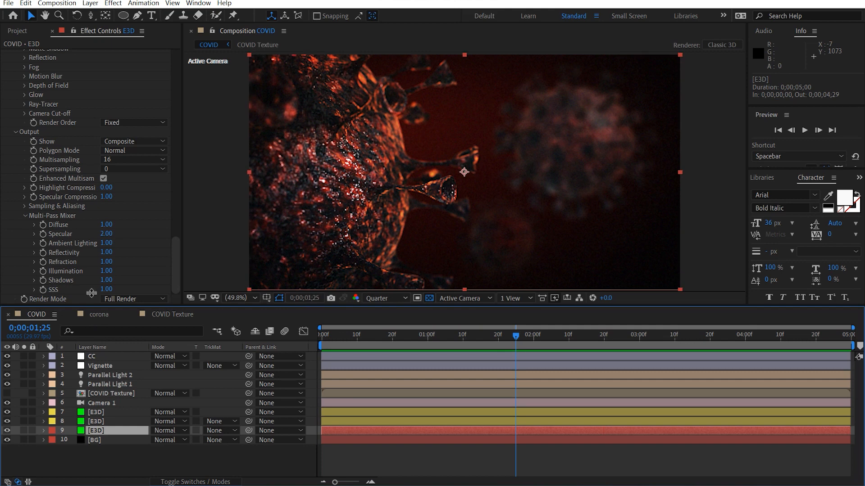
scroll(85, 234, "up", 10)
scroll(129, 170, "up", 6)
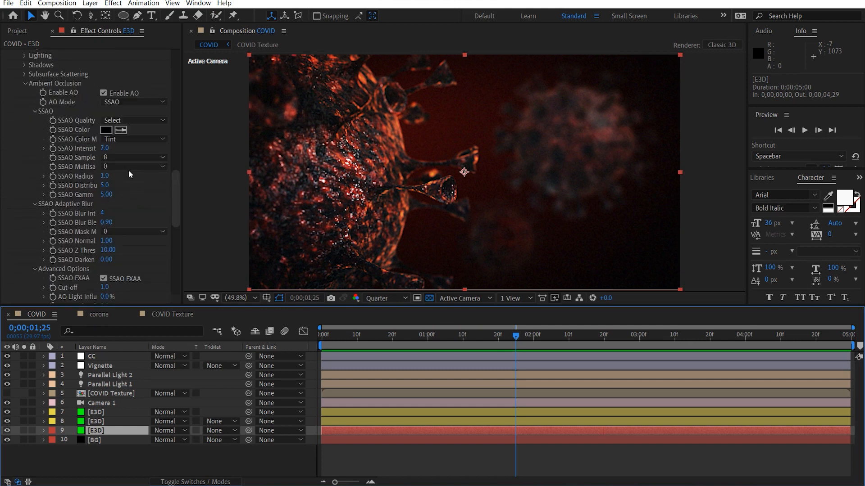
scroll(32, 248, "down", 11)
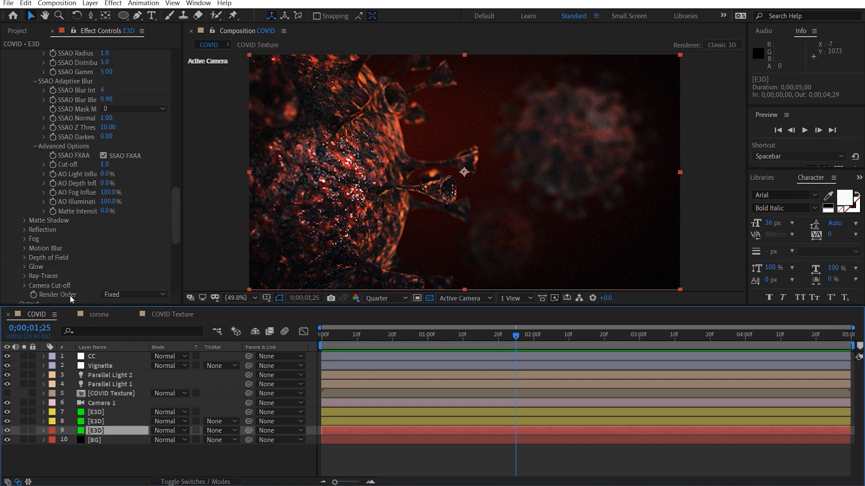
left_click(108, 178)
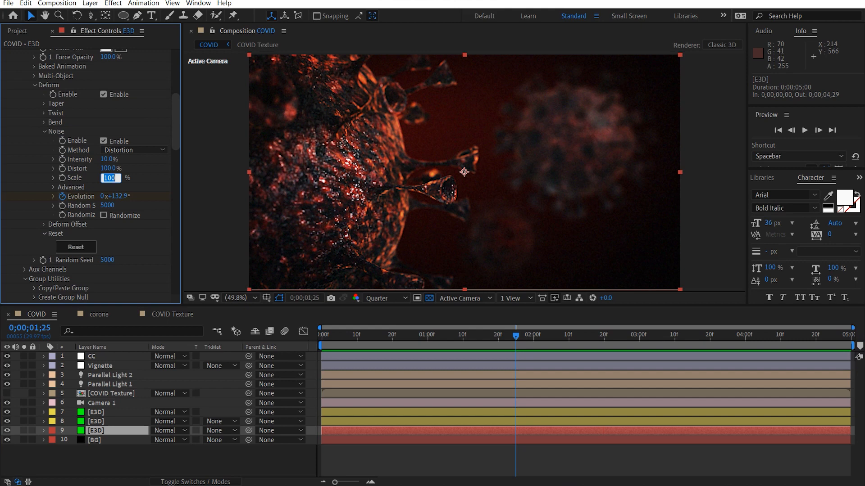
type("20")
key("Return")
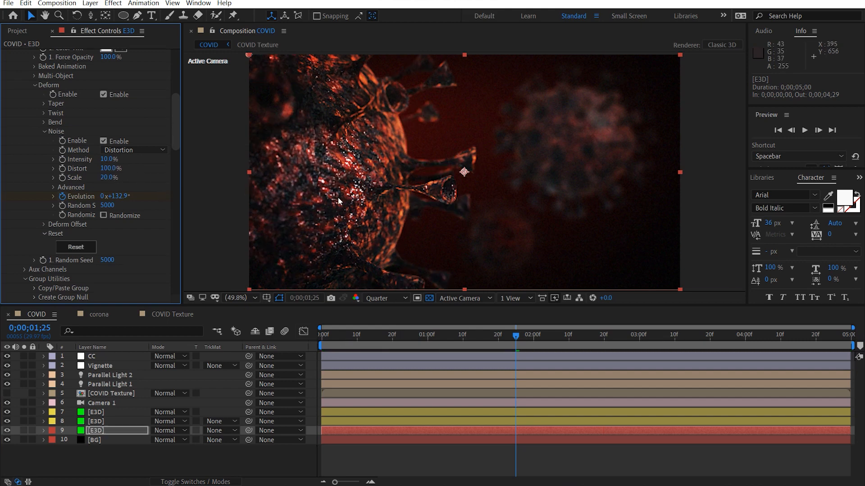
- Dolly Camera 1 back at the first frame to a Position of about 1007.4, 448.2, -72.2
key("c")
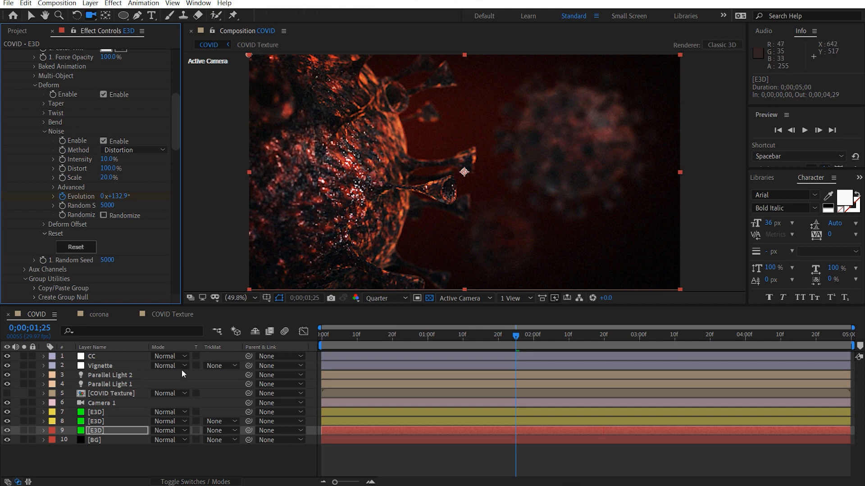
left_click(107, 401)
key("Home")
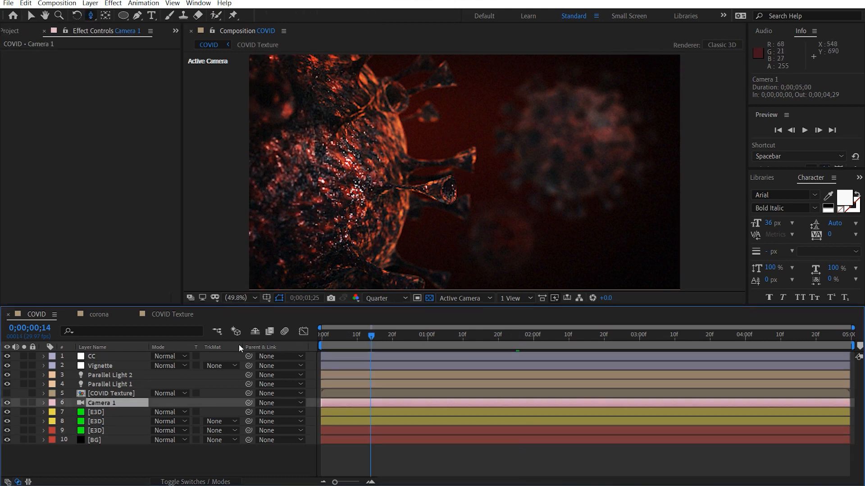
left_click_drag(433, 134, 418, 158)
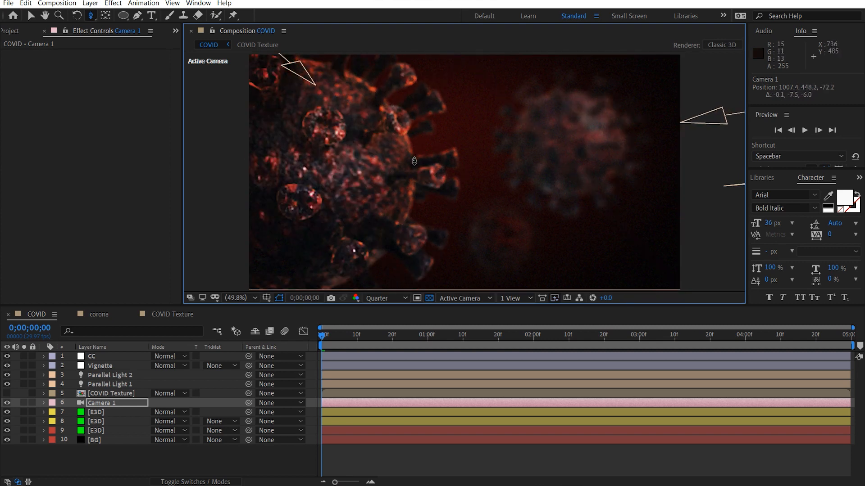
- Set Camera 1's Focus Distance to 100 pixels at the first frame
left_click(113, 406)
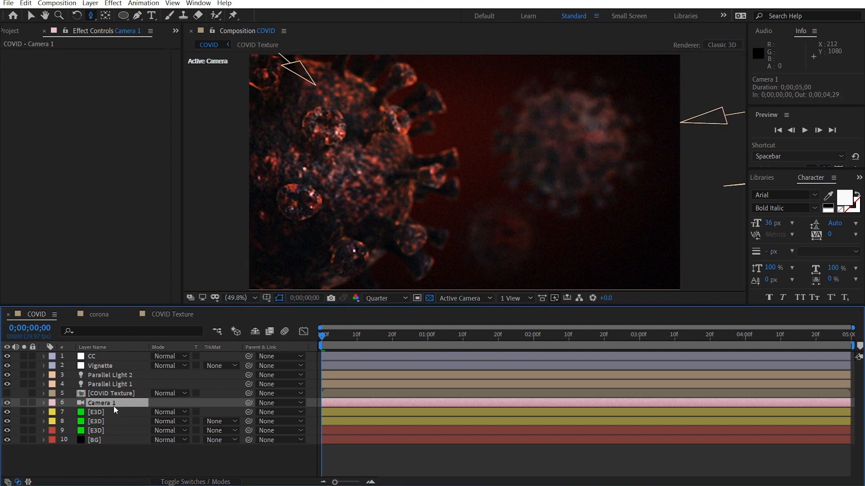
key("a")
key("a")
left_click_drag(155, 441, 166, 442)
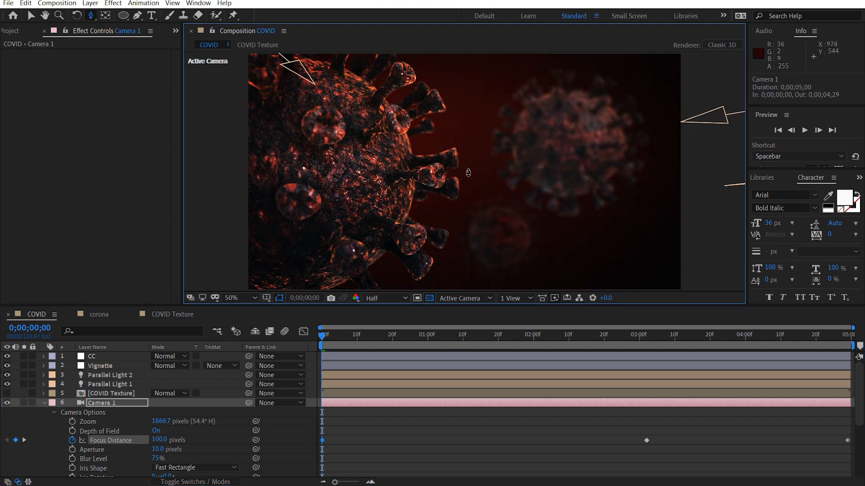
- Set Camera 1's Aperture to 15 pixels and collapse the camera layer
left_click(159, 450)
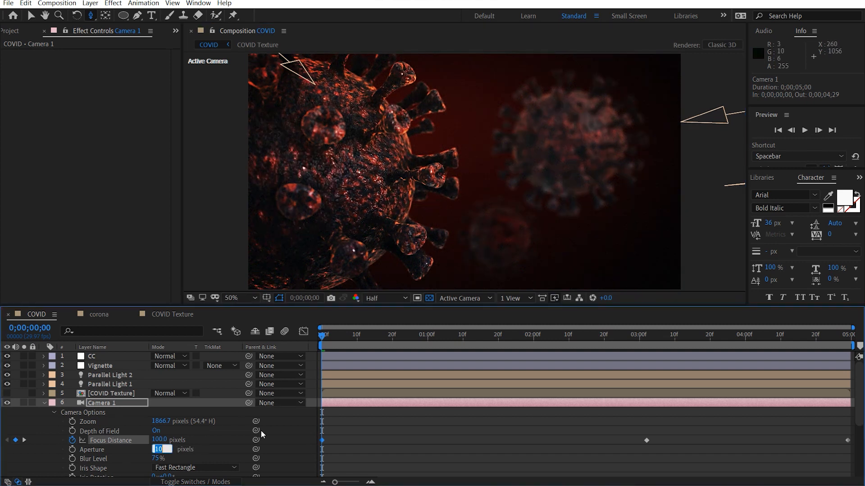
type("15")
key("Return")
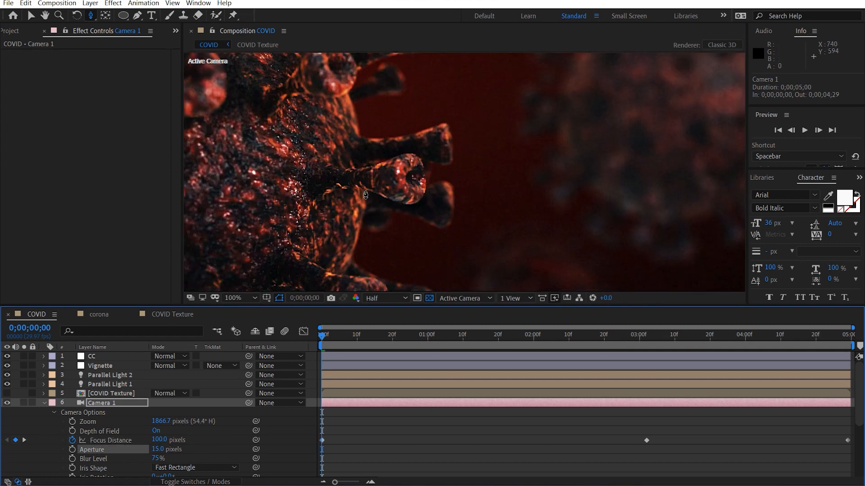
left_click(44, 403)
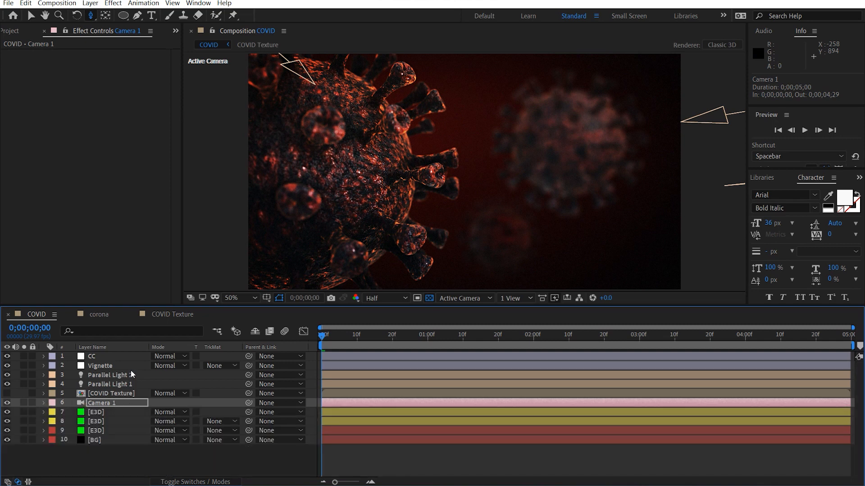
left_click(121, 365)
left_click_drag(103, 183, 104, 185)
left_click(114, 357)
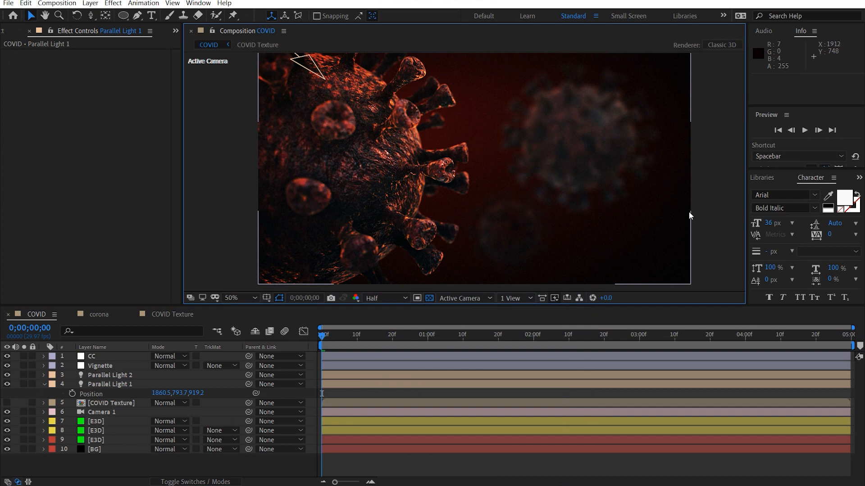
- Review the Diffuse texture channel settings of the COVID_V2 material in the Scene Setup of E3D layer 9
left_click(145, 440)
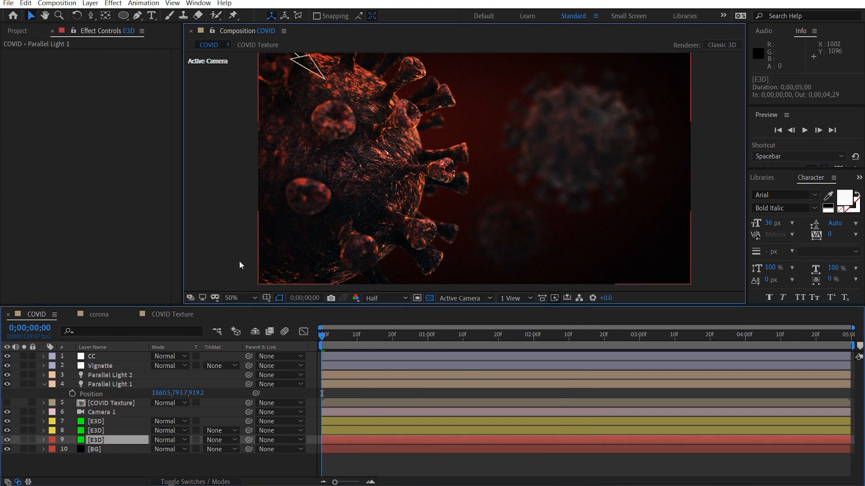
left_click(57, 77)
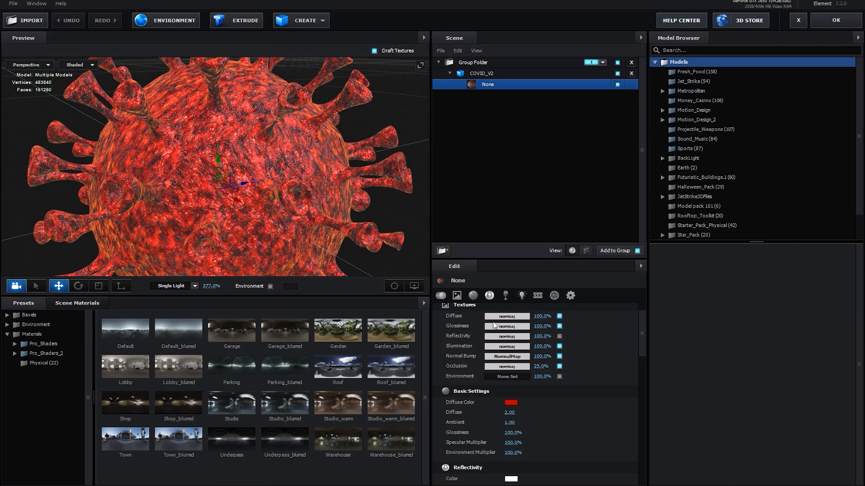
scroll(277, 193, "down", 4)
left_click_drag(278, 194, 310, 174)
left_click(497, 318)
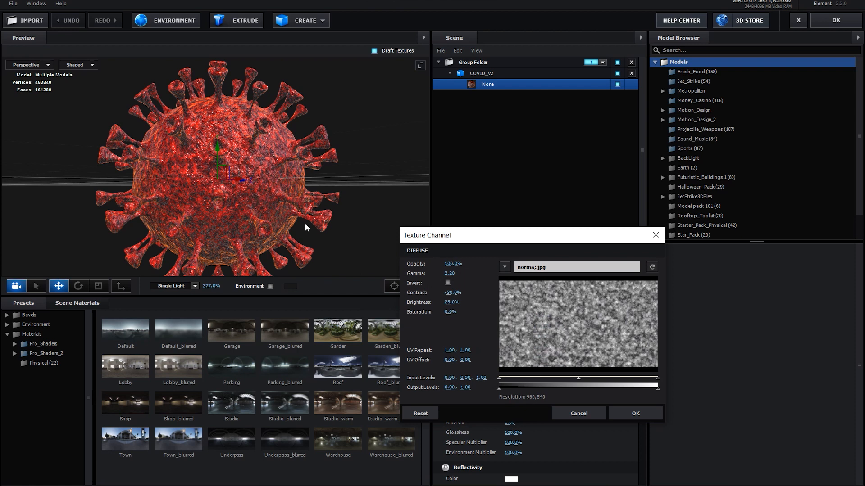
left_click(636, 414)
left_click(836, 20)
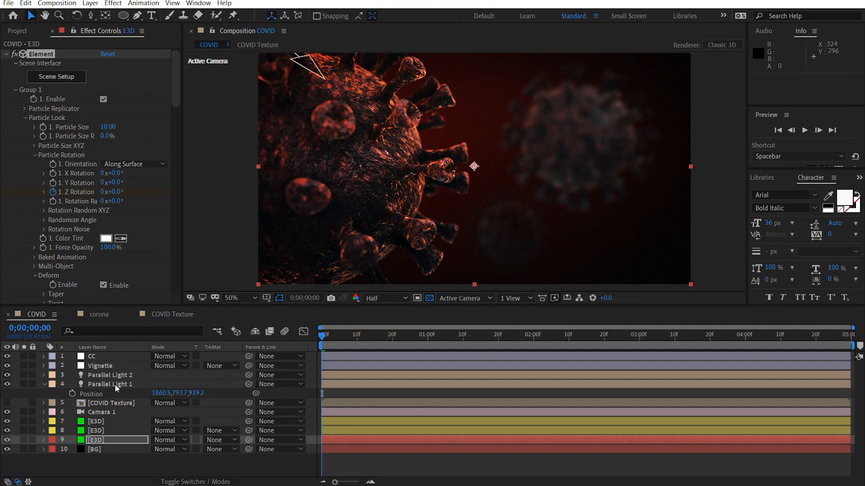
- Move Parallel Light 1 farther along the X axis to a Position of 1968.5, 793.7, 919.2
left_click(115, 386)
scroll(537, 172, "down", 2)
key("space")
left_click_drag(608, 98, 501, 190)
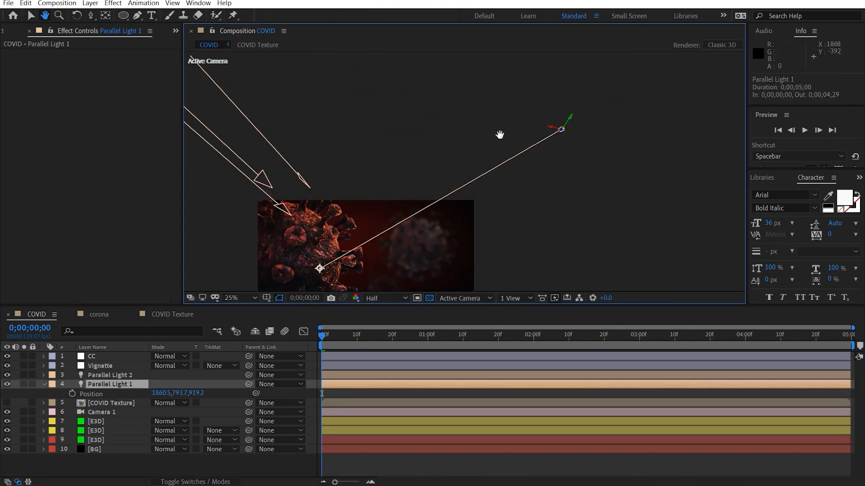
left_click_drag(499, 135, 529, 109)
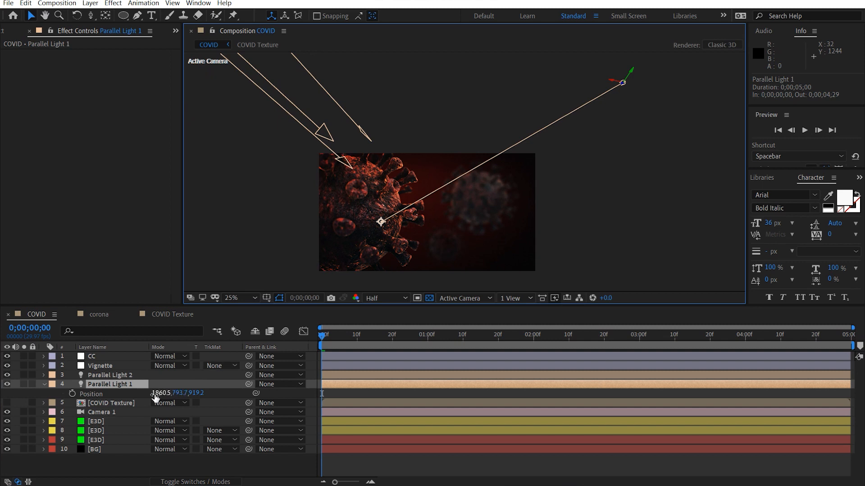
left_click_drag(157, 396, 219, 395)
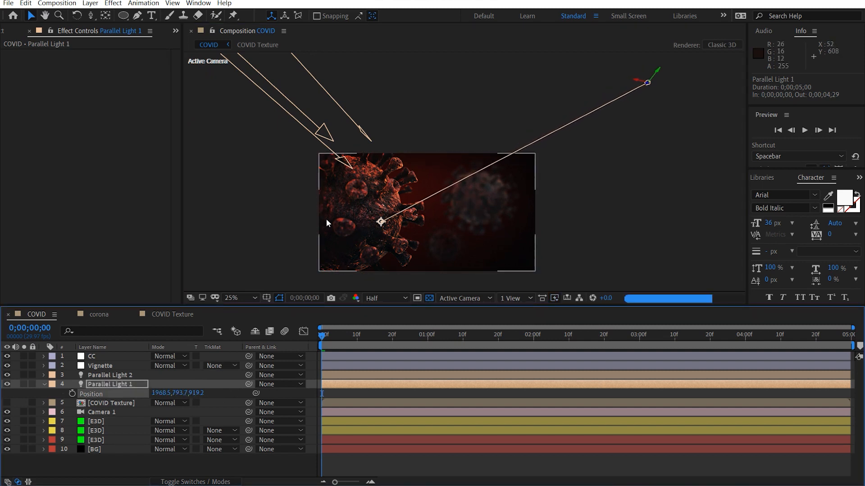
scroll(353, 204, "up", 2)
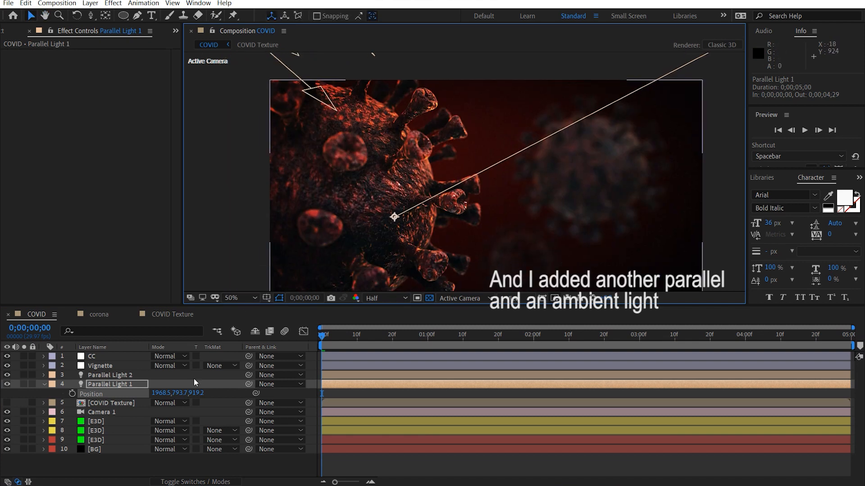
- Set the Intensity of Parallel Light 1 to 300%
key("t")
left_click(156, 403)
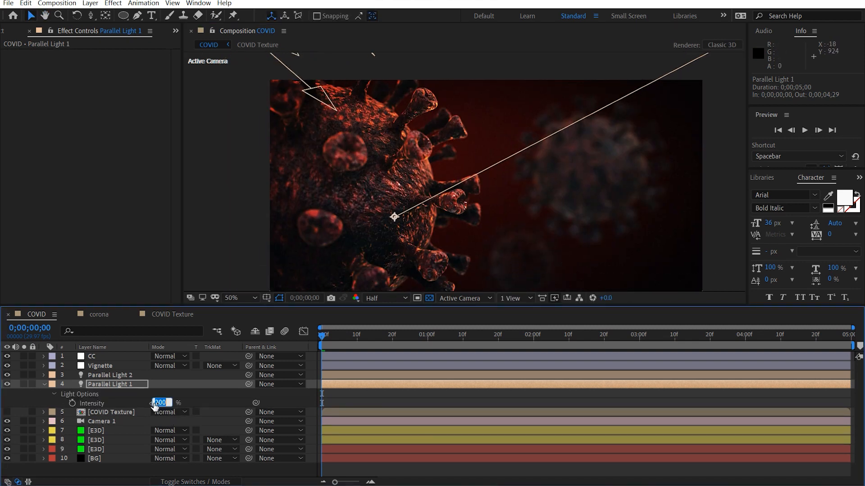
type("300")
key("Return")
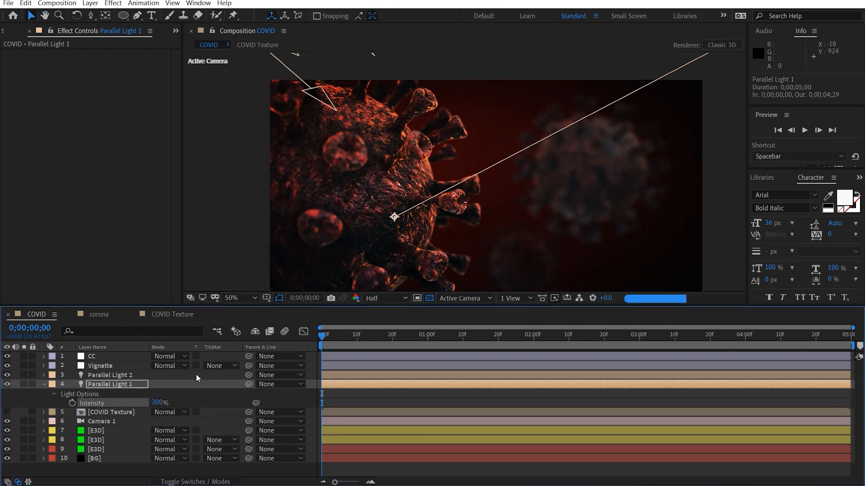
key("h")
left_click_drag(364, 212, 324, 189)
left_click(243, 298)
left_click(261, 107)
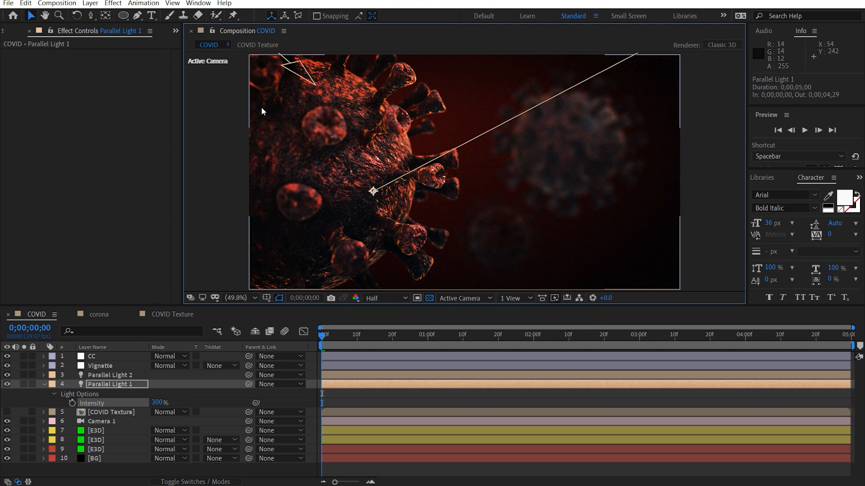